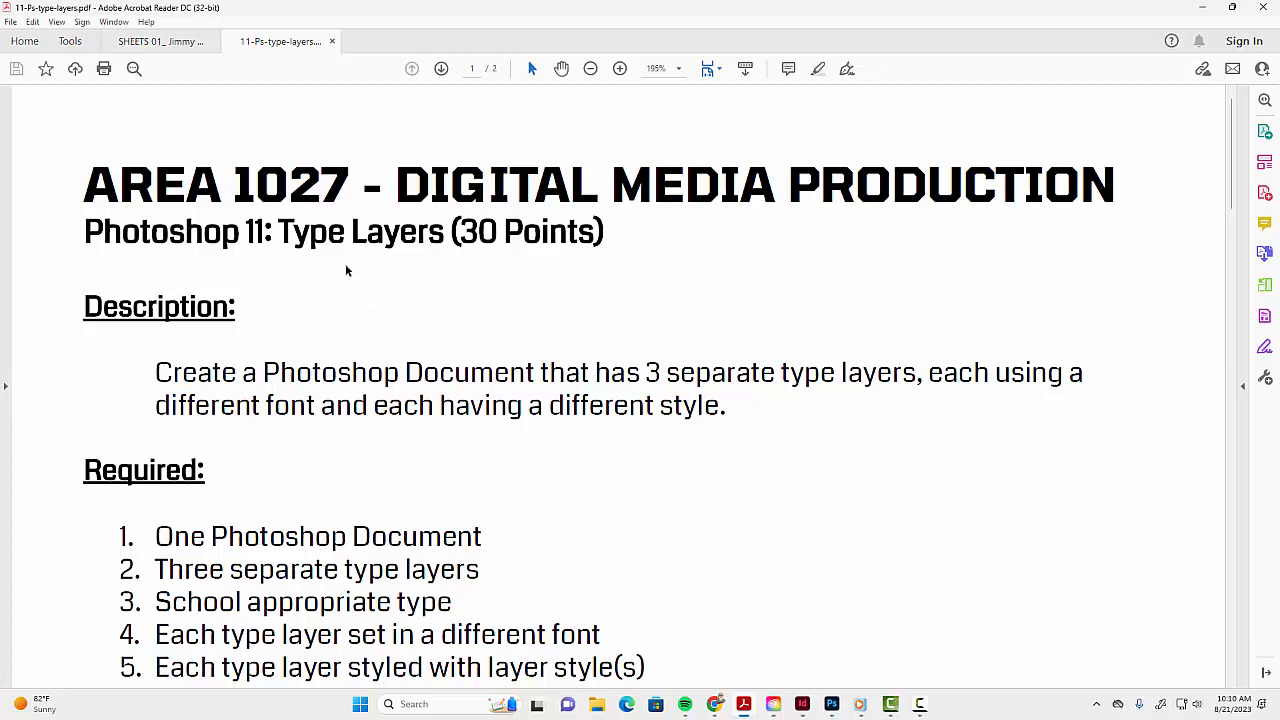
- Read the assignment description and highlight each of the five requirements in turn
scroll(416, 342, down, 1)
scroll(419, 341, down, 3)
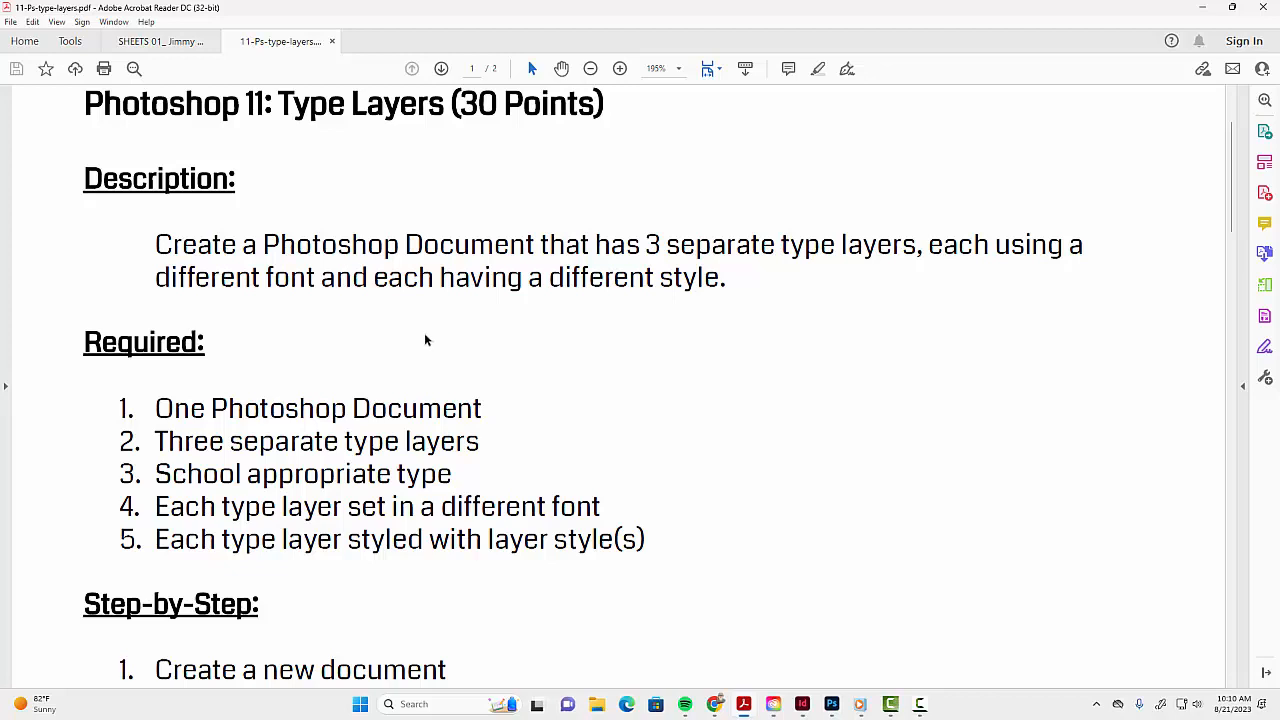
scroll(344, 396, down, 1)
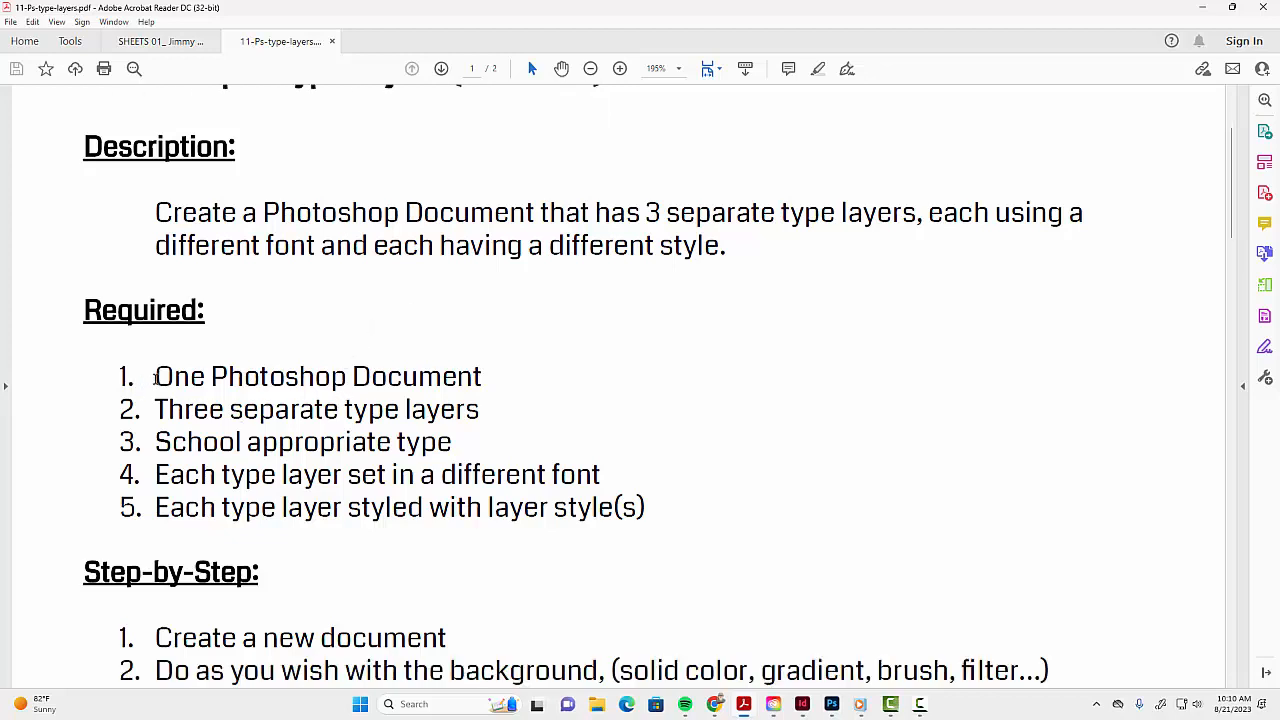
drag(155, 377, 482, 377)
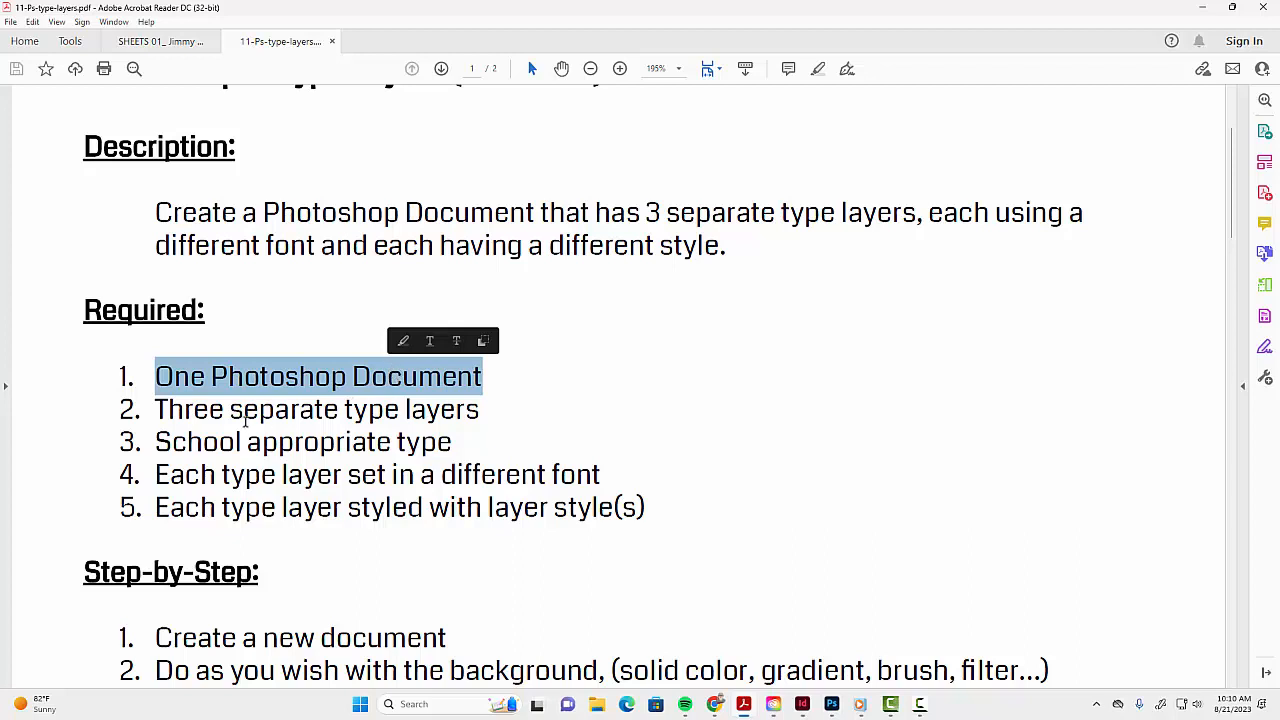
drag(185, 411, 478, 412)
click(186, 449)
drag(193, 447, 410, 438)
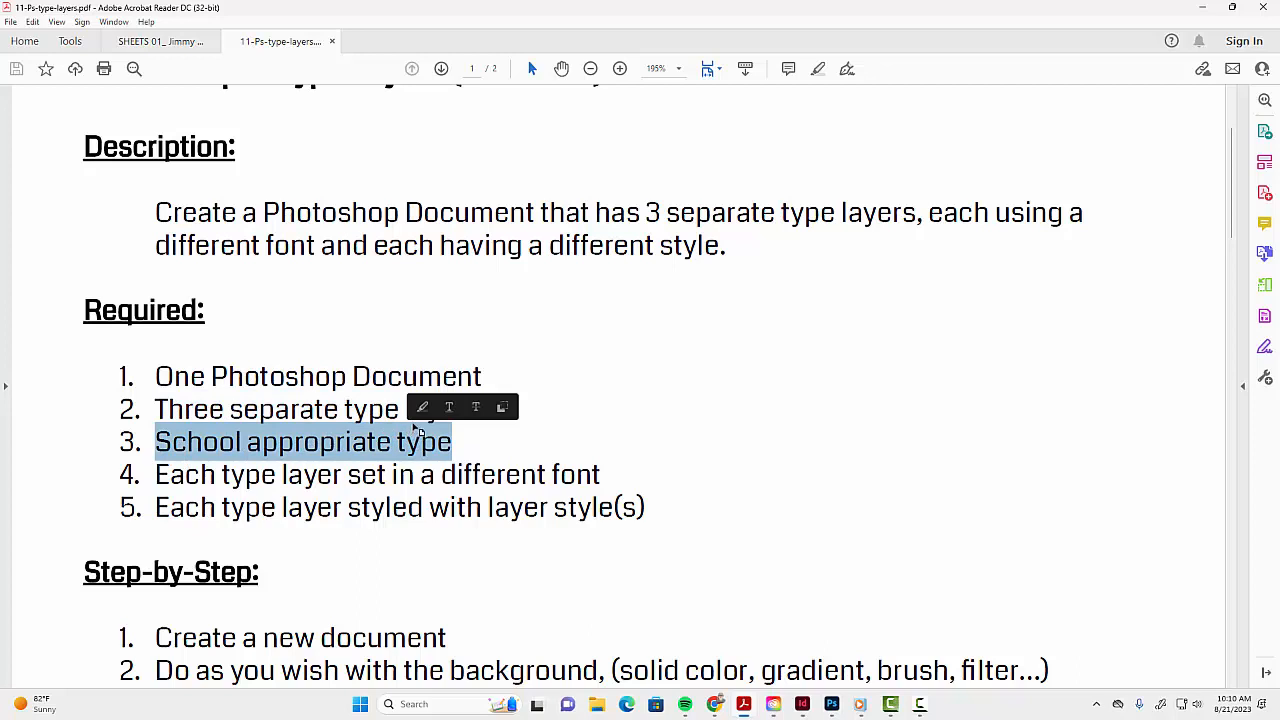
drag(190, 476, 603, 476)
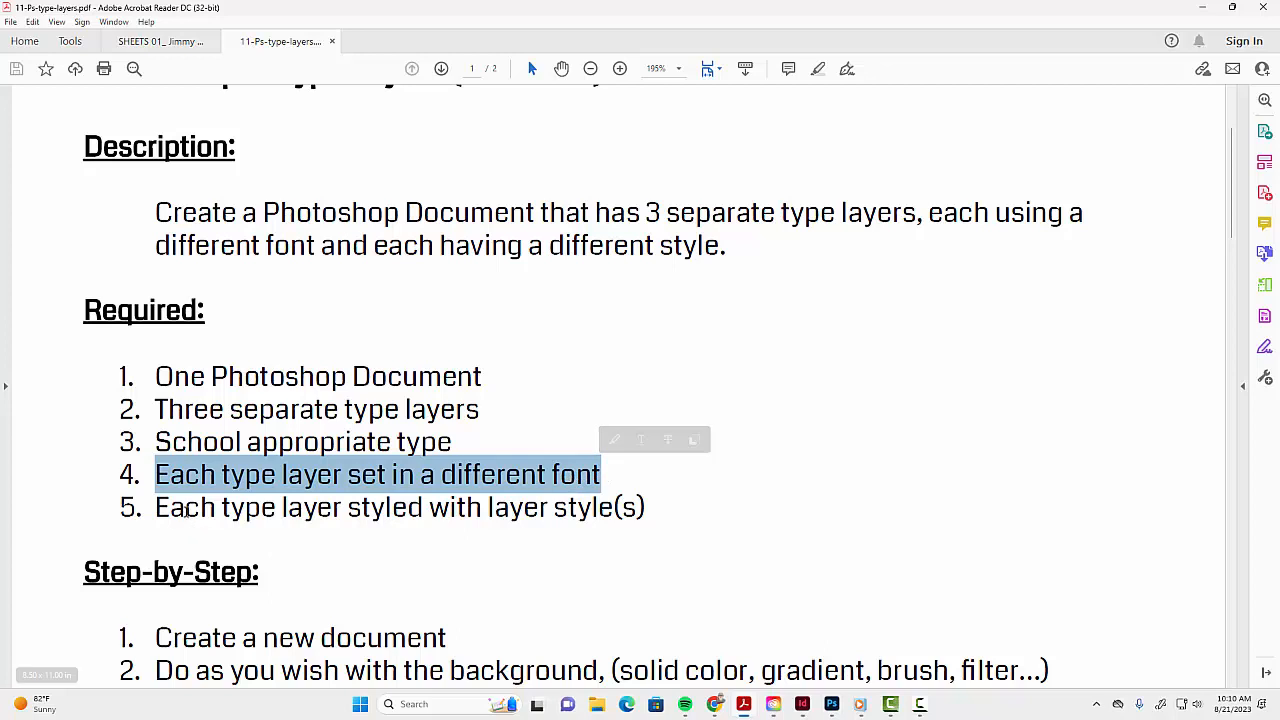
drag(184, 512, 579, 512)
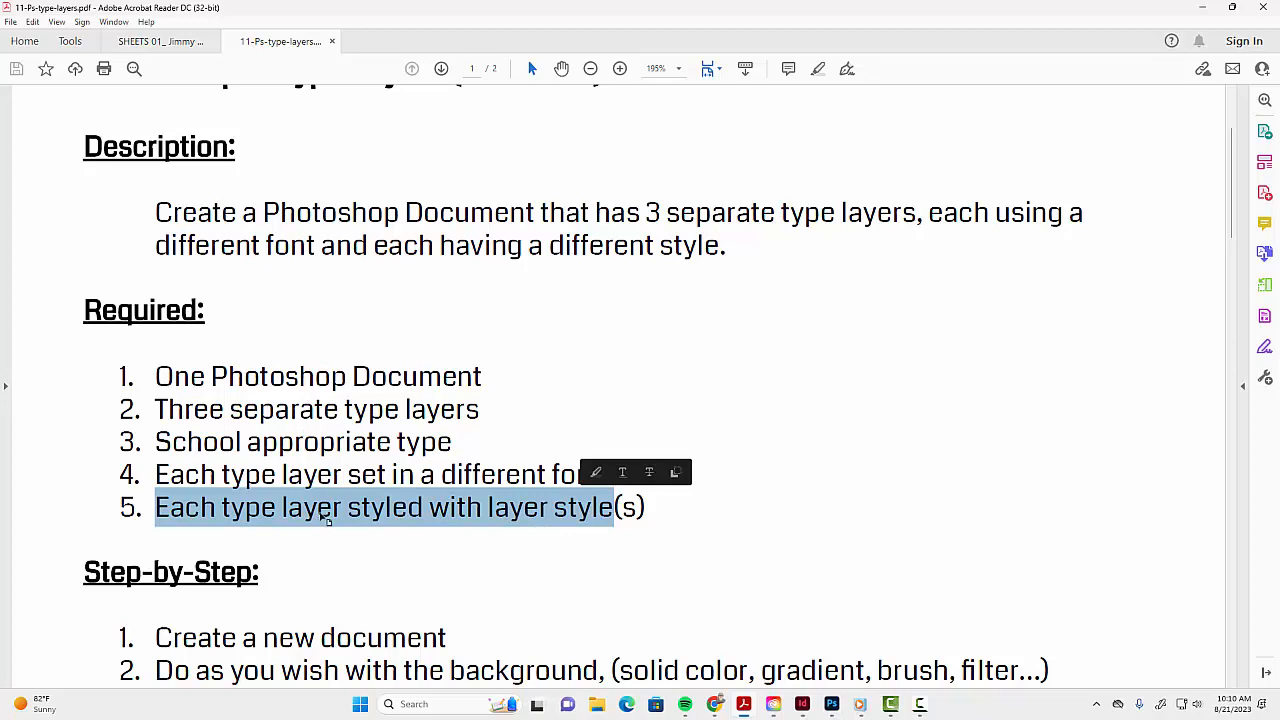
- Review the step-by-step and optional Warp Text instructions, and switch to Photoshop
scroll(396, 534, down, 3)
scroll(398, 537, down, 5)
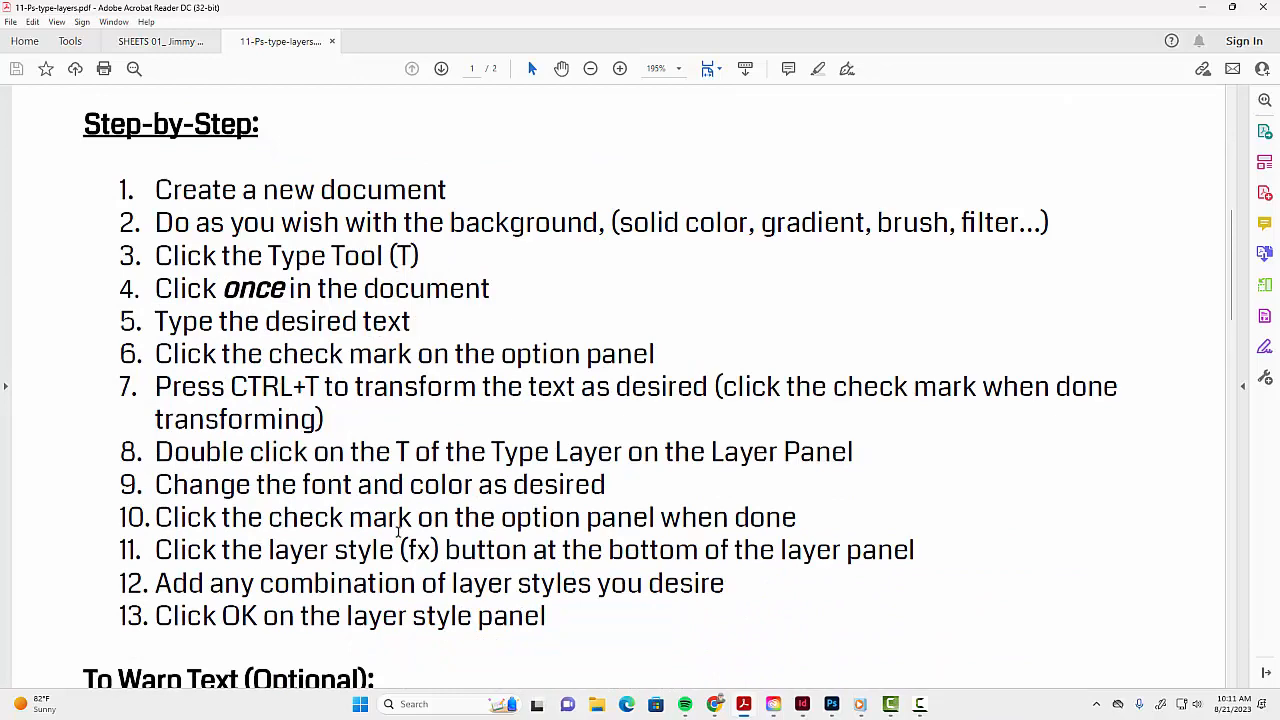
scroll(398, 532, down, 5)
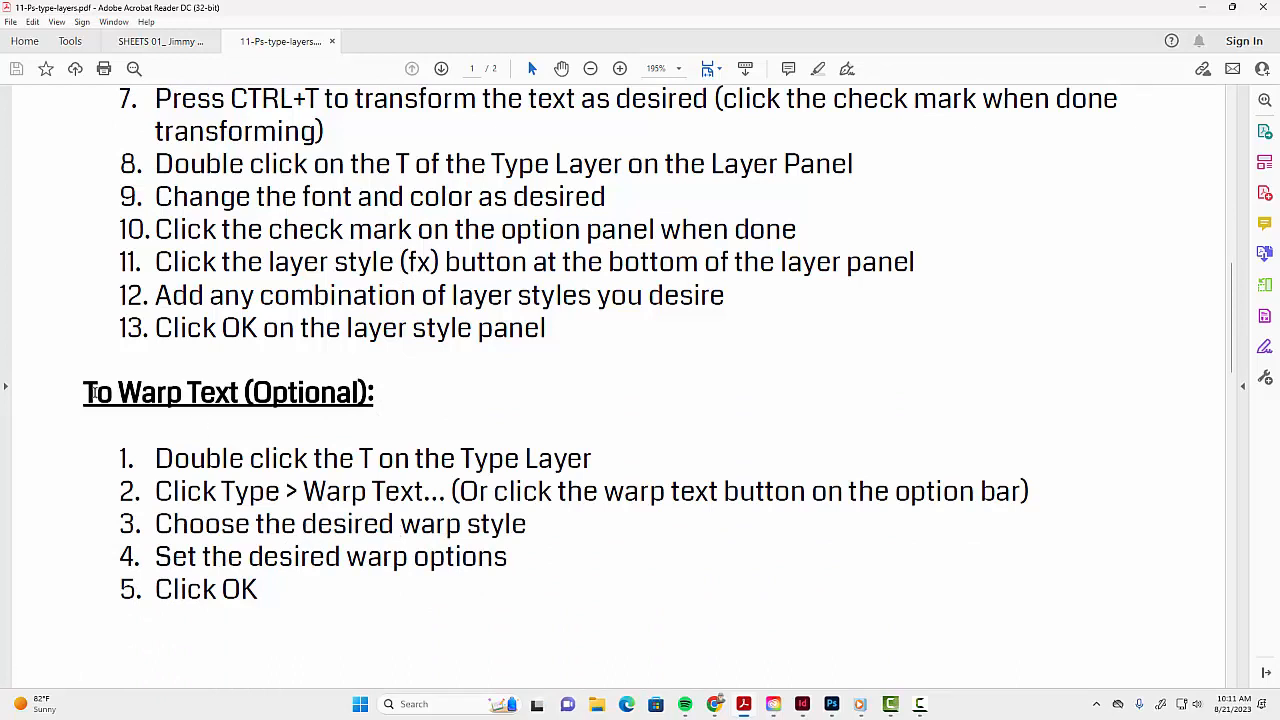
drag(114, 392, 250, 395)
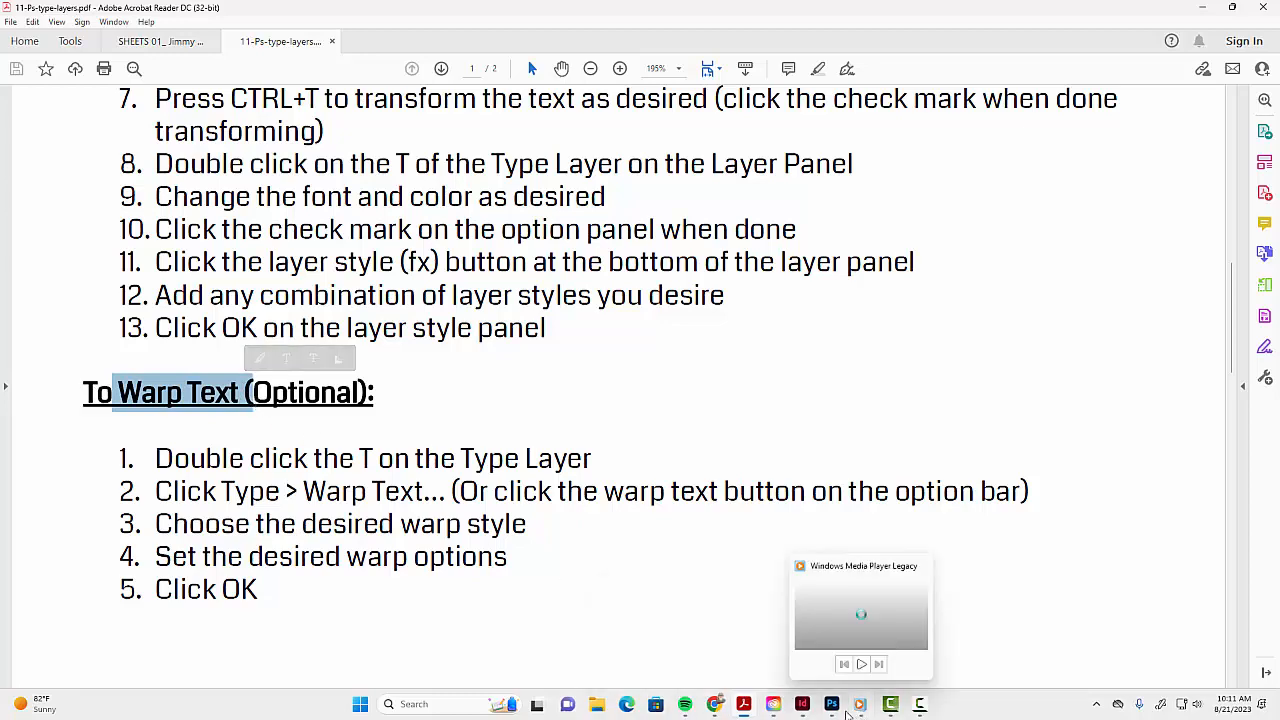
click(831, 705)
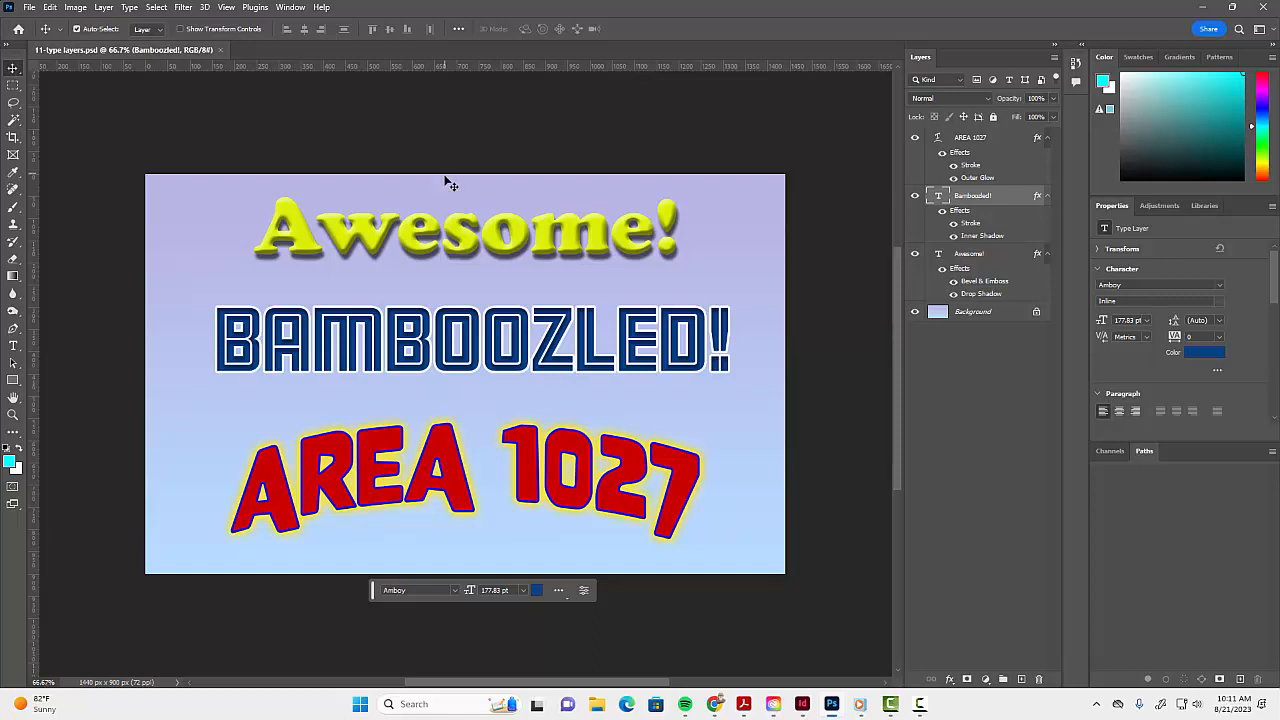
- Shift the Awesome!, Bamboozled! and AREA 1027 text layers slightly in the finished example file
mouse_move(491, 246)
mouse_down()
mouse_move(479, 287)
mouse_move(471, 229)
mouse_move(513, 245)
mouse_move(493, 250)
mouse_up()
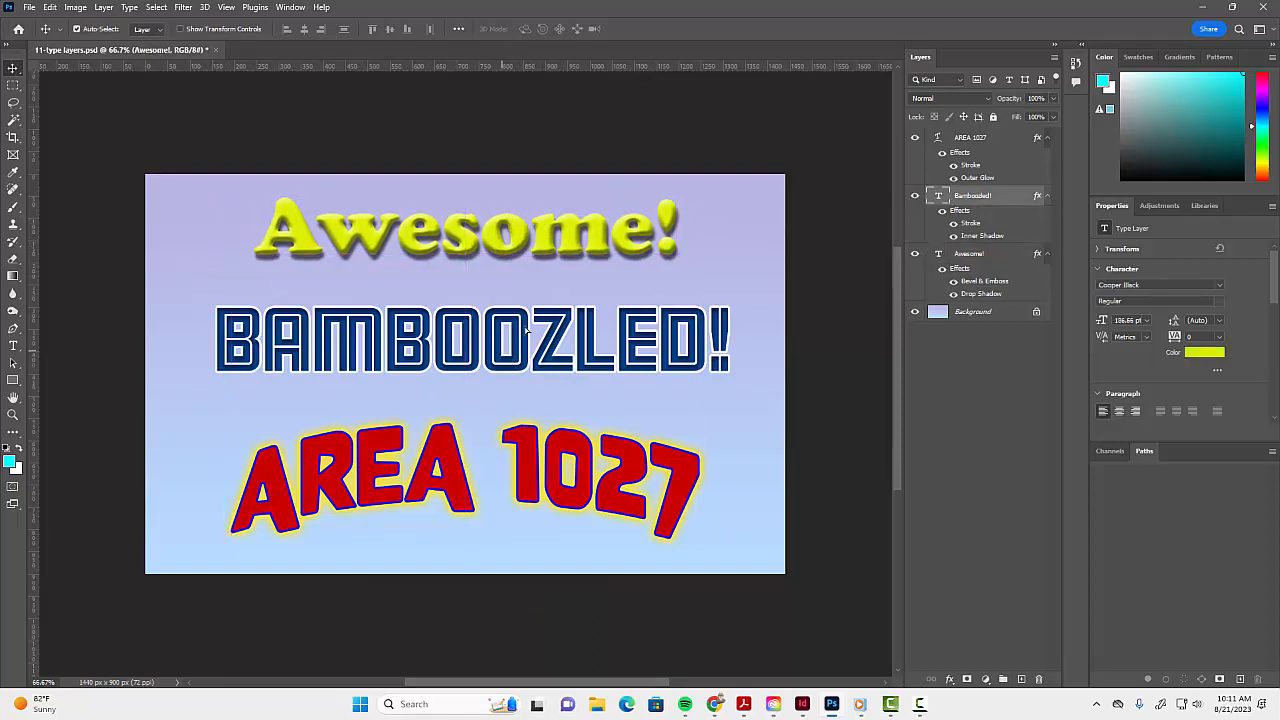
mouse_move(527, 331)
mouse_down()
mouse_move(474, 346)
mouse_move(557, 345)
mouse_move(510, 344)
mouse_up()
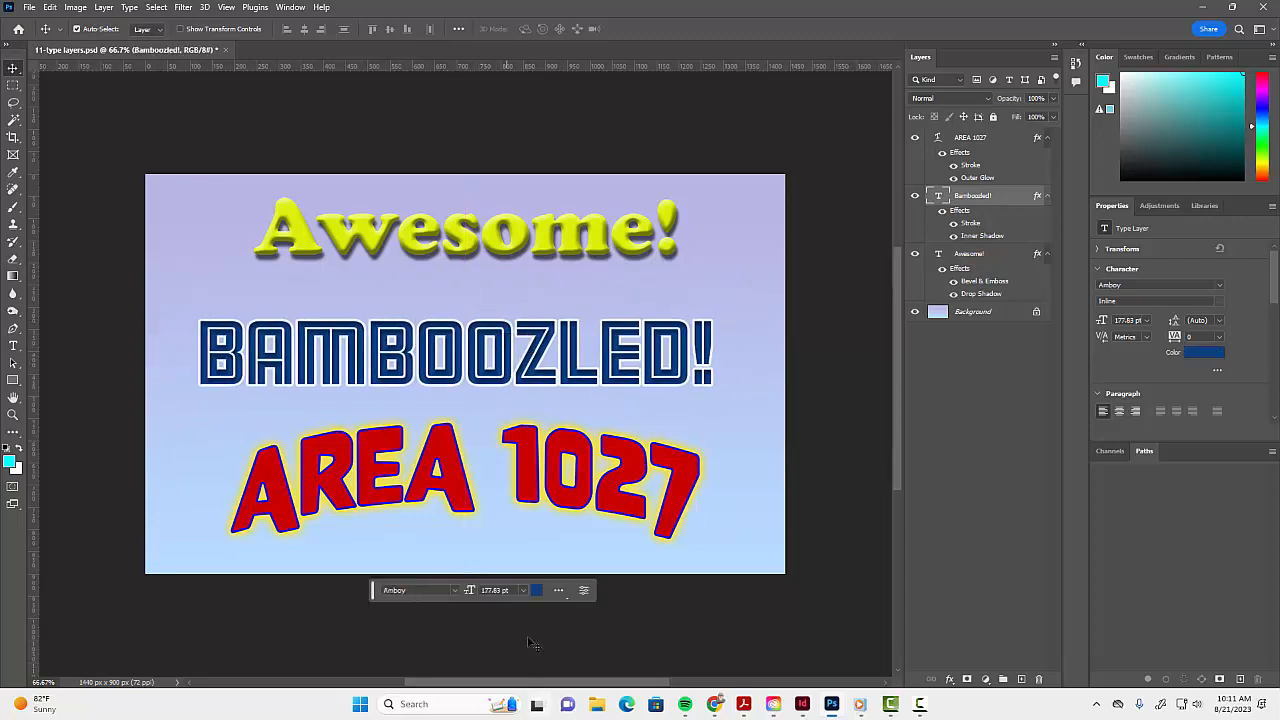
mouse_move(530, 483)
mouse_down()
mouse_move(540, 529)
mouse_move(554, 529)
mouse_move(519, 483)
mouse_move(528, 492)
mouse_up()
click(522, 245)
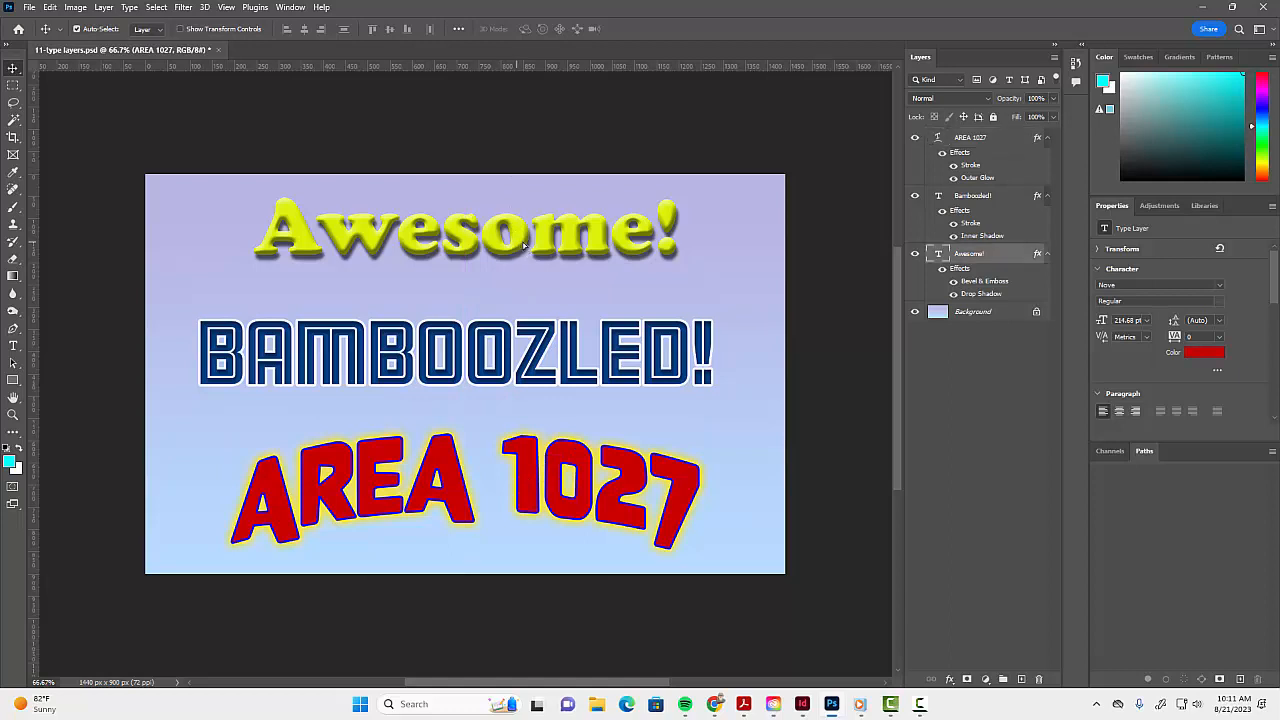
mouse_move(522, 245)
mouse_down()
mouse_move(505, 247)
mouse_move(521, 252)
mouse_up()
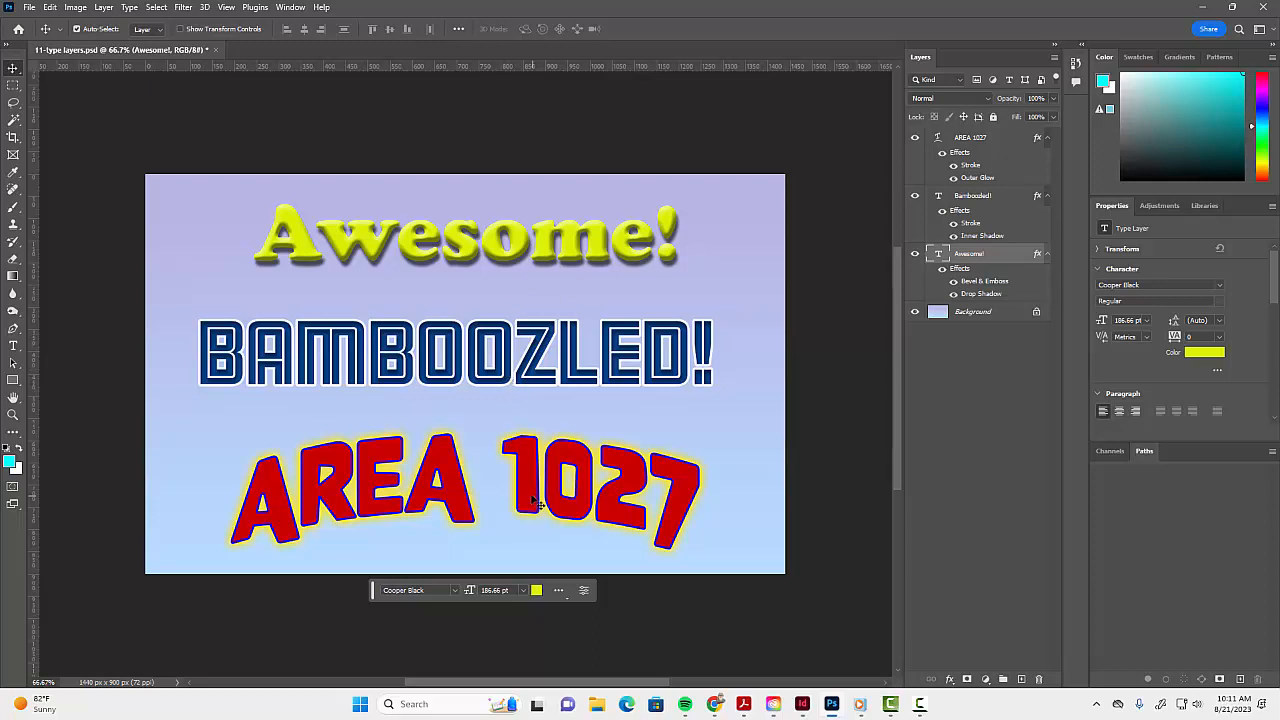
mouse_move(541, 506)
mouse_down()
mouse_move(537, 474)
mouse_move(548, 488)
mouse_move(530, 478)
mouse_move(545, 497)
mouse_move(535, 490)
mouse_up()
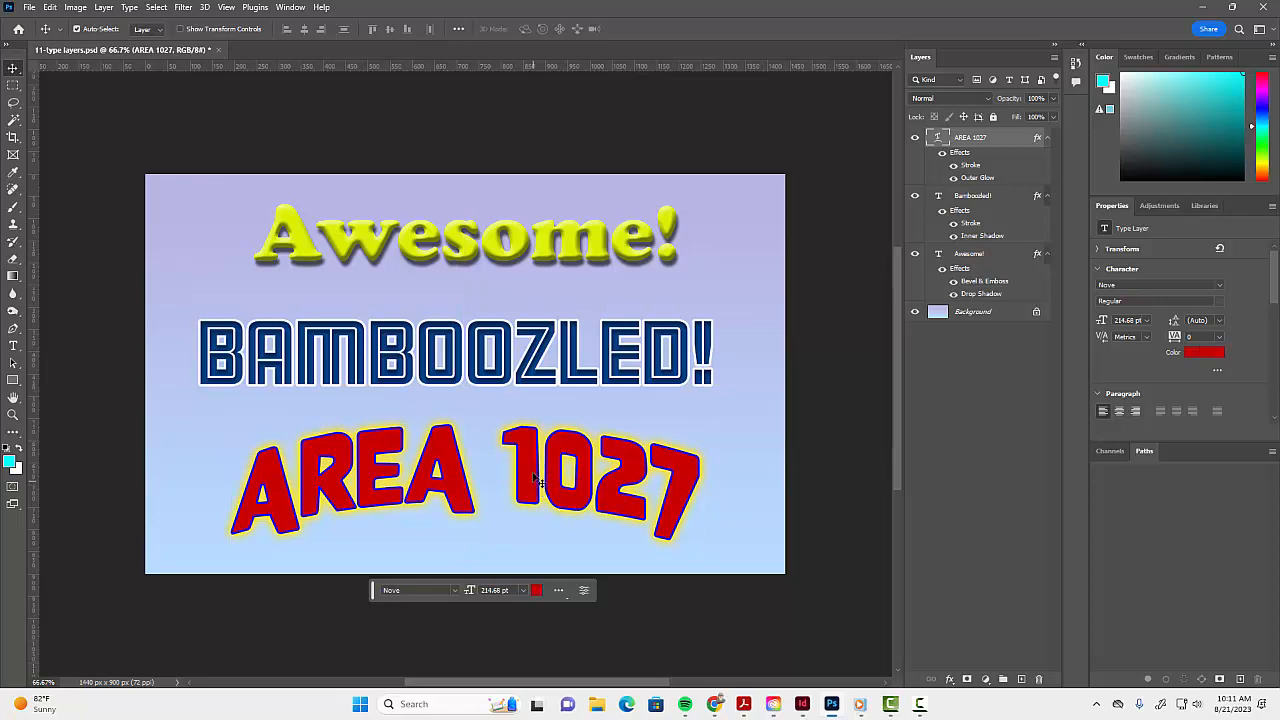
- Close the example file without saving and create a new 1920 x 1080 px document at 72 ppi
click(213, 50)
click(632, 260)
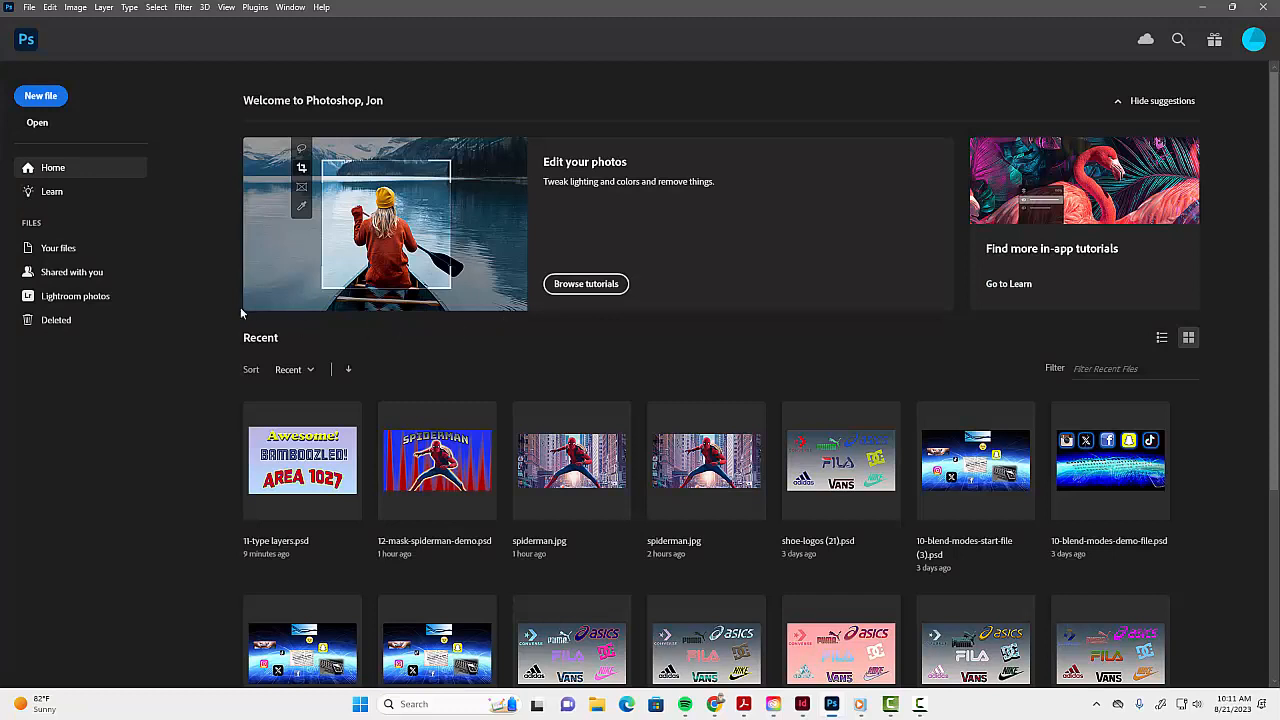
click(42, 96)
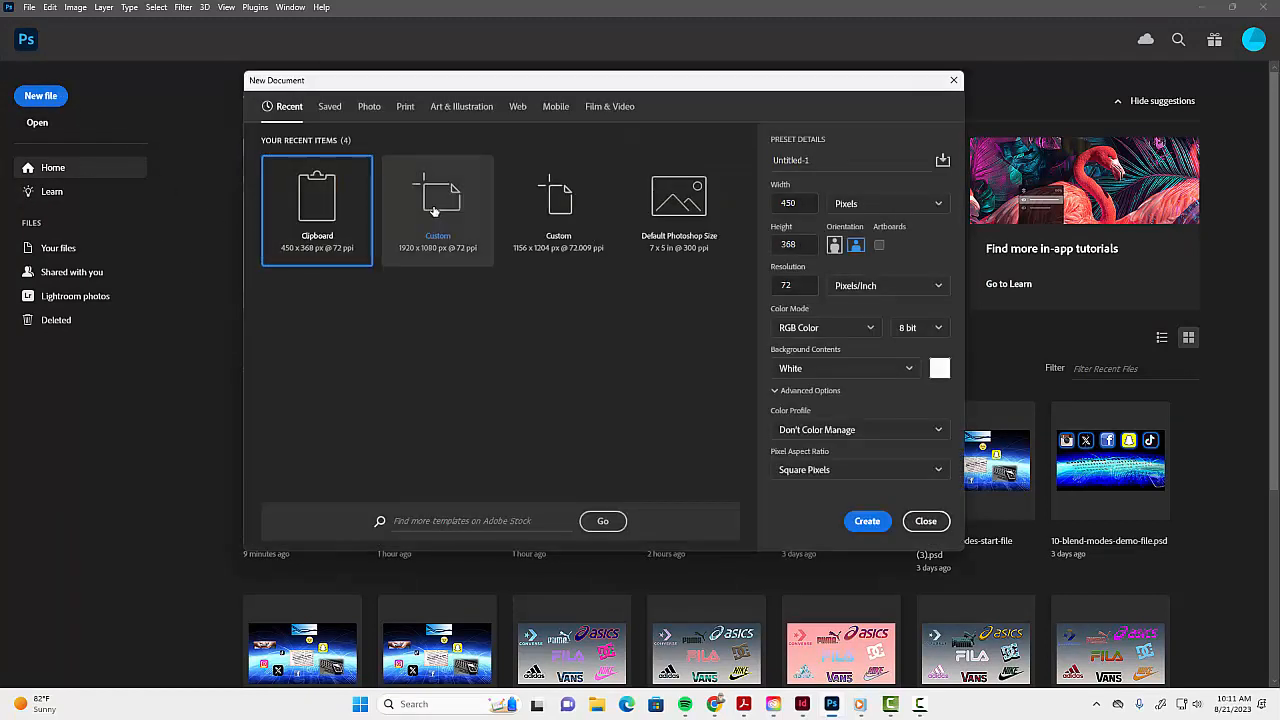
double_click(433, 210)
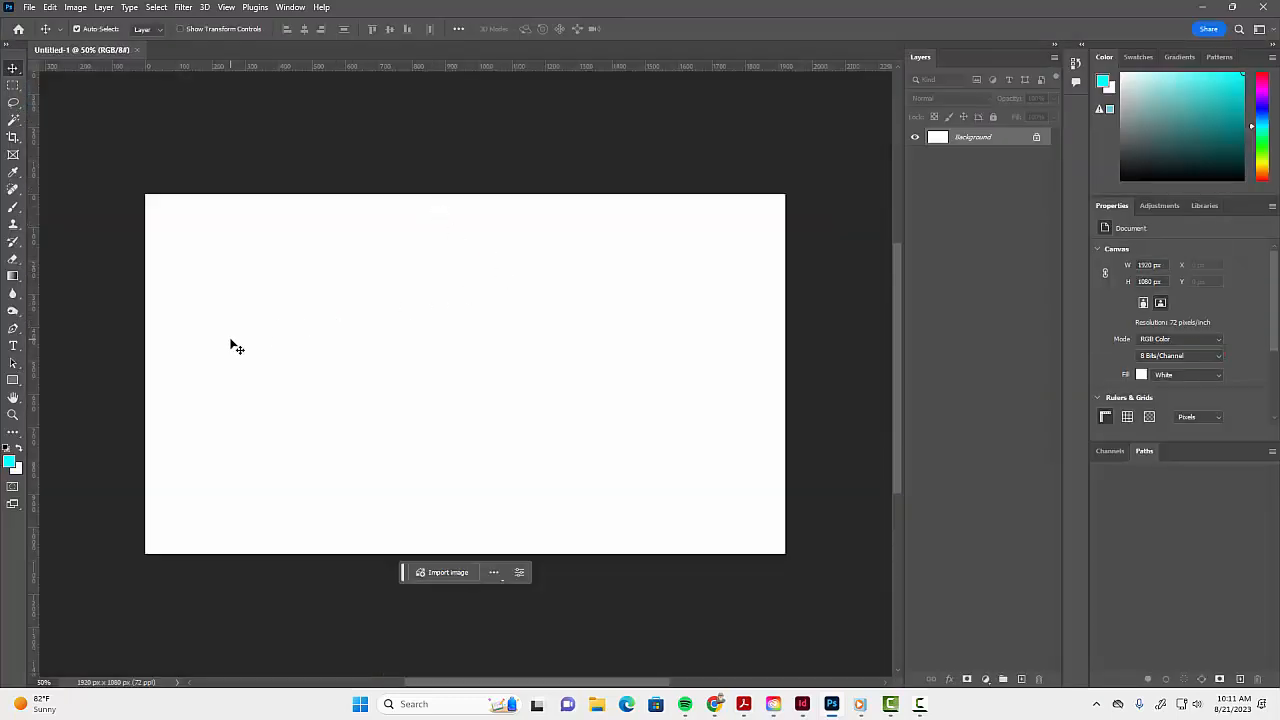
- Cover the blank canvas with a purple-to-light-blue gradient preset
click(1181, 56)
scroll(1210, 194, down, 5)
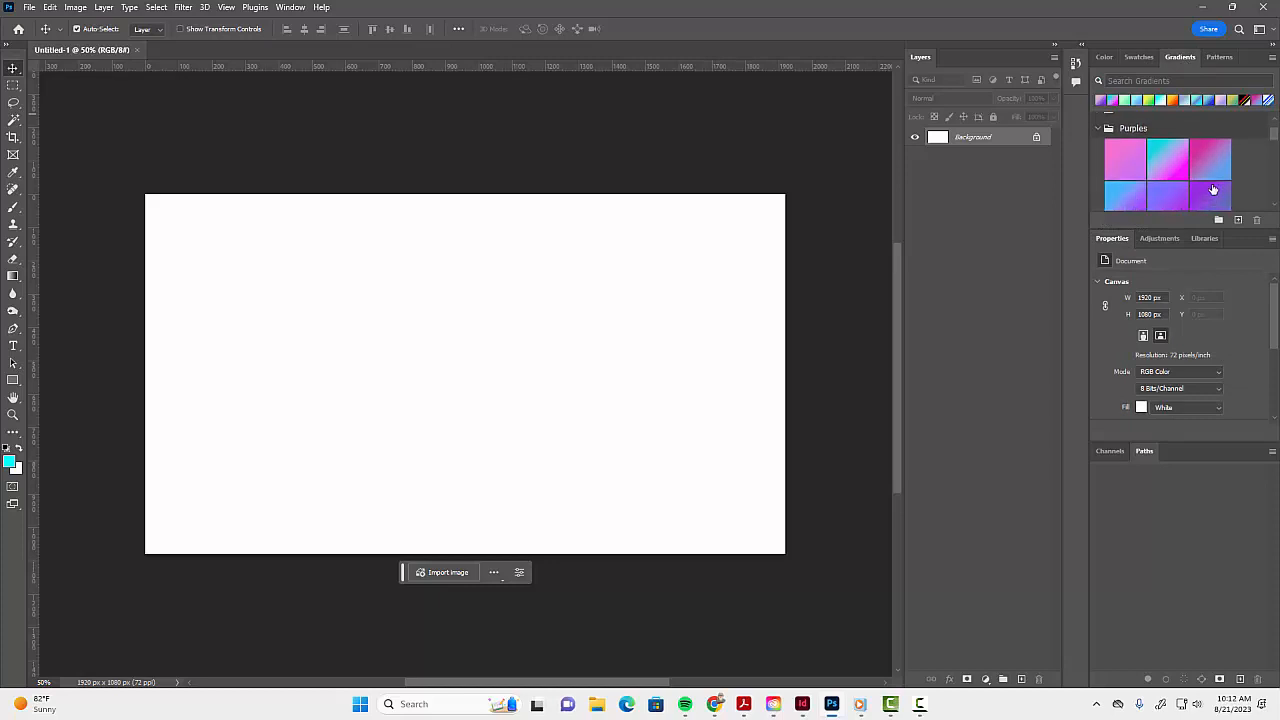
drag(1206, 135, 440, 420)
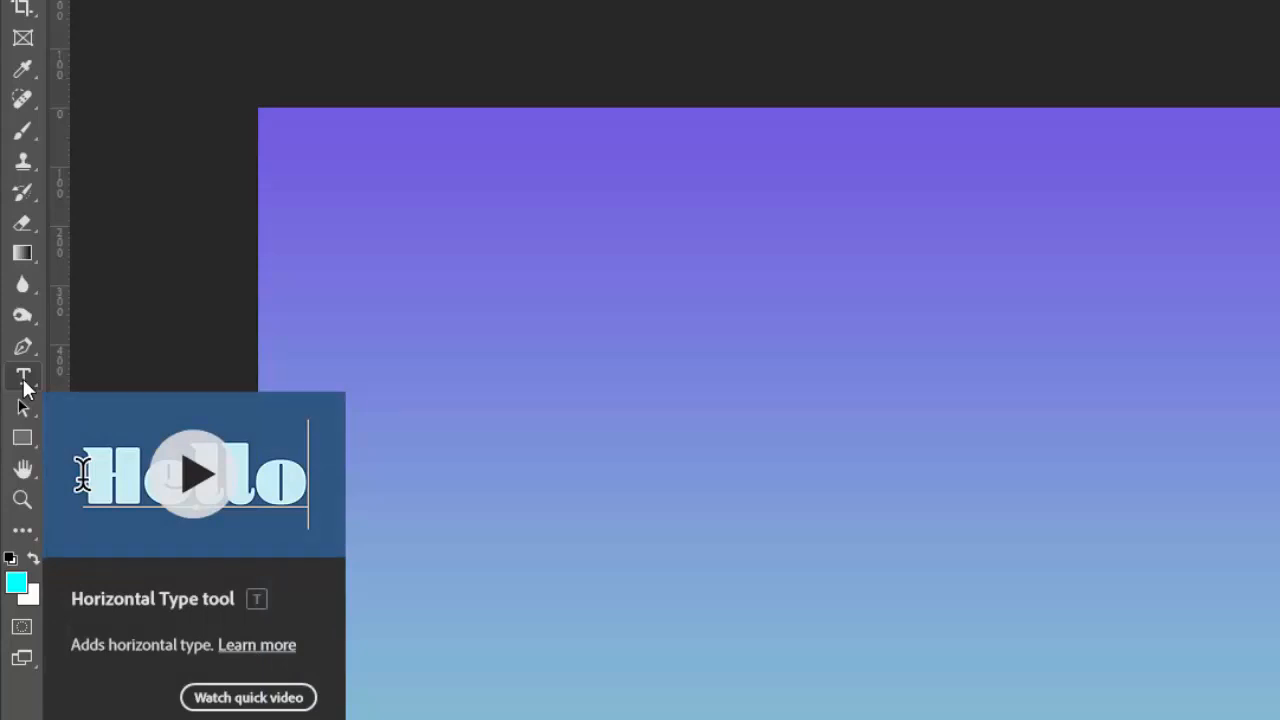
- Add a horizontal type layer reading AWESOME near the upper-left corner of the canvas and commit it
click(24, 381)
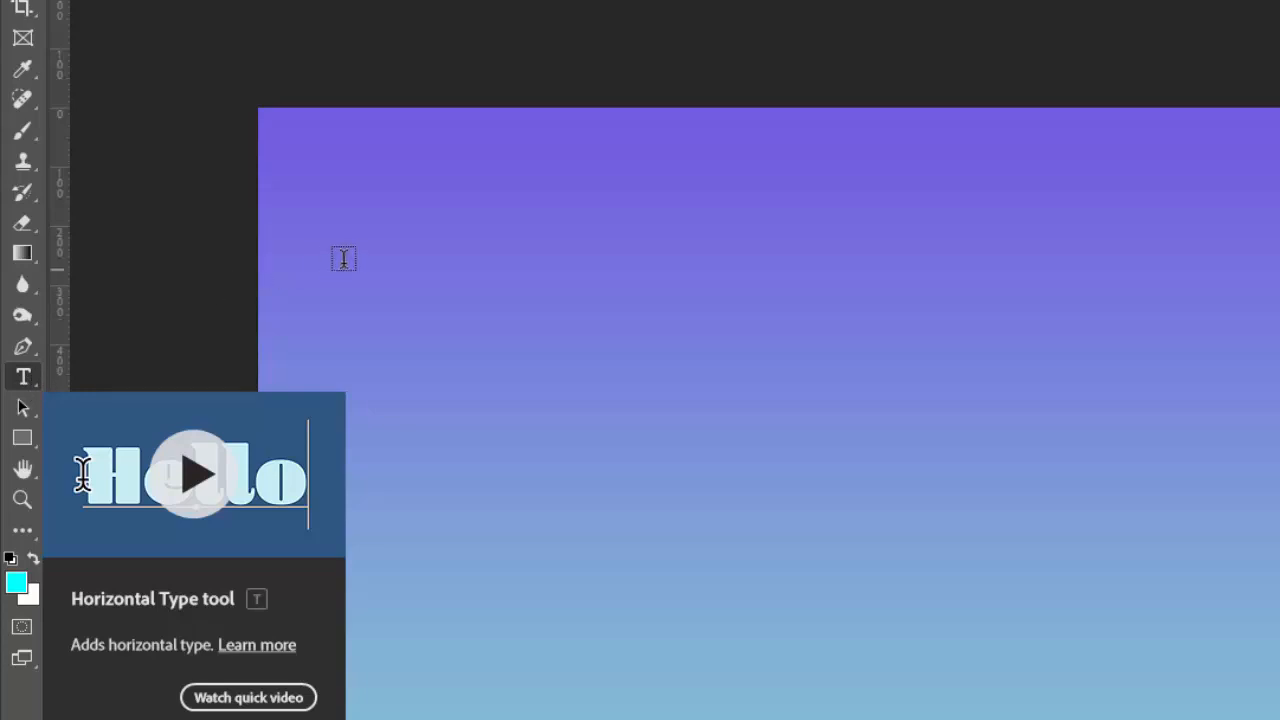
click(418, 242)
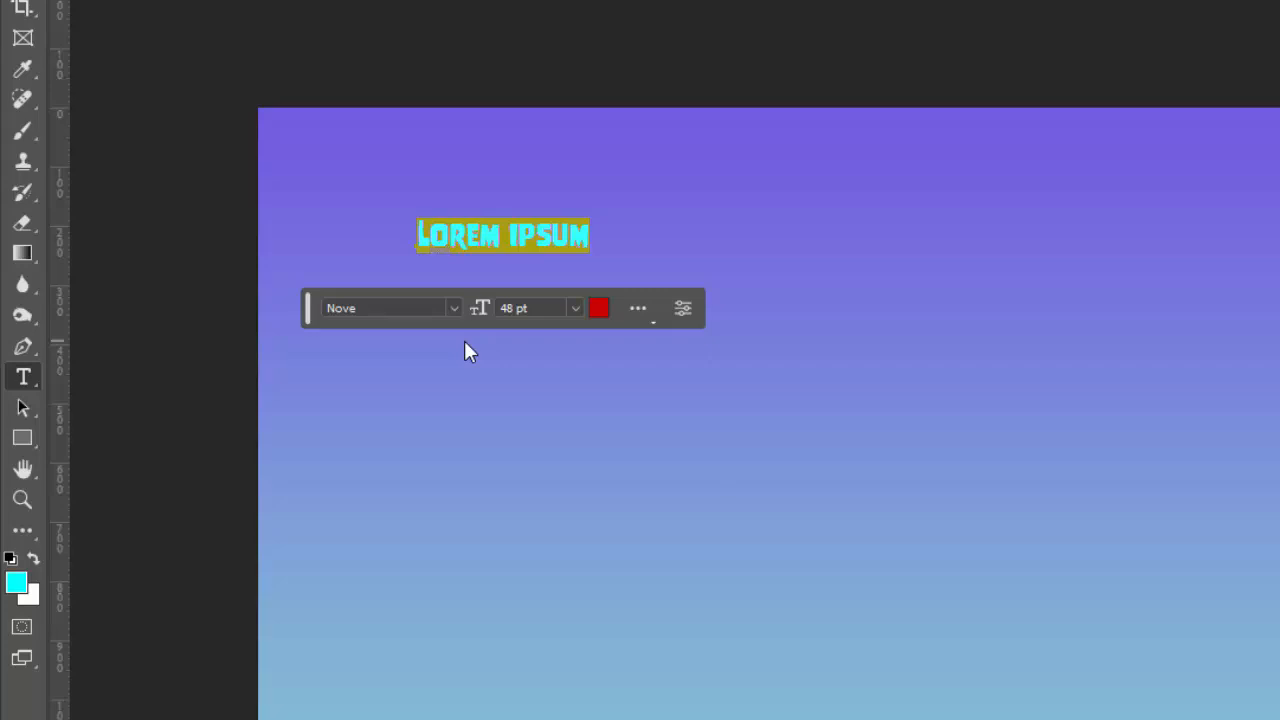
key(BackSpace)
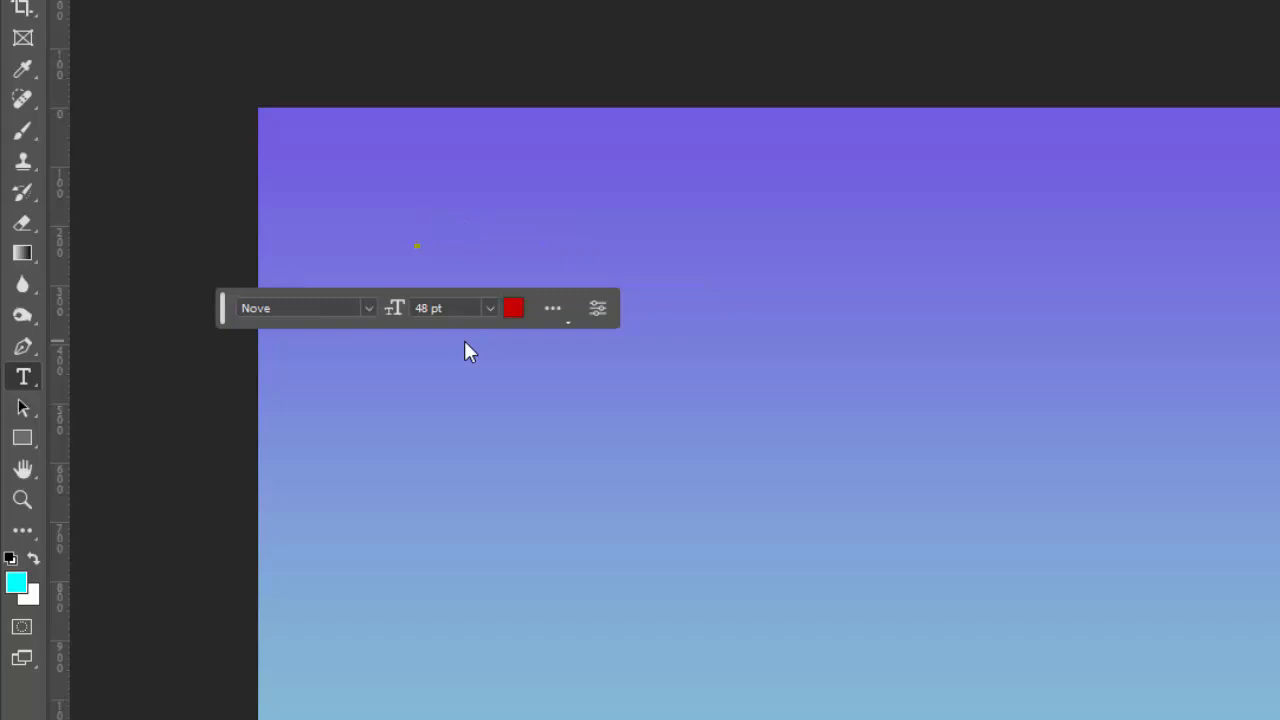
text(AWESOME)
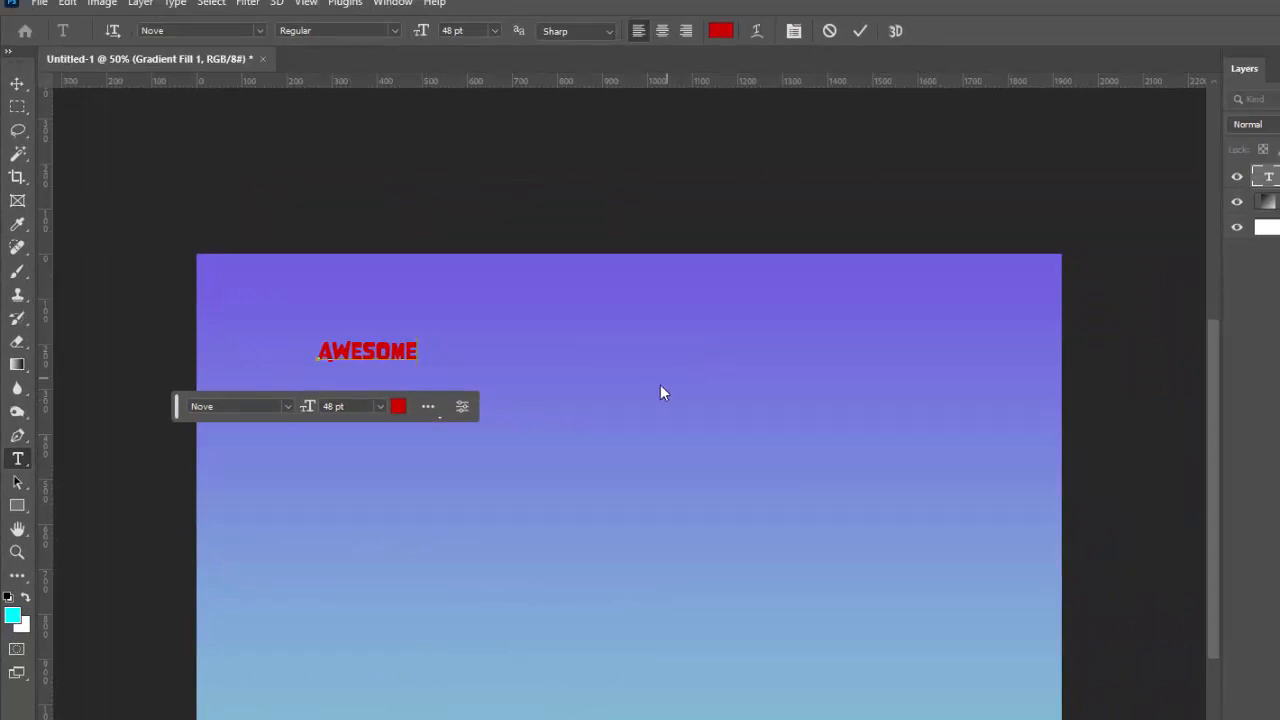
click(861, 35)
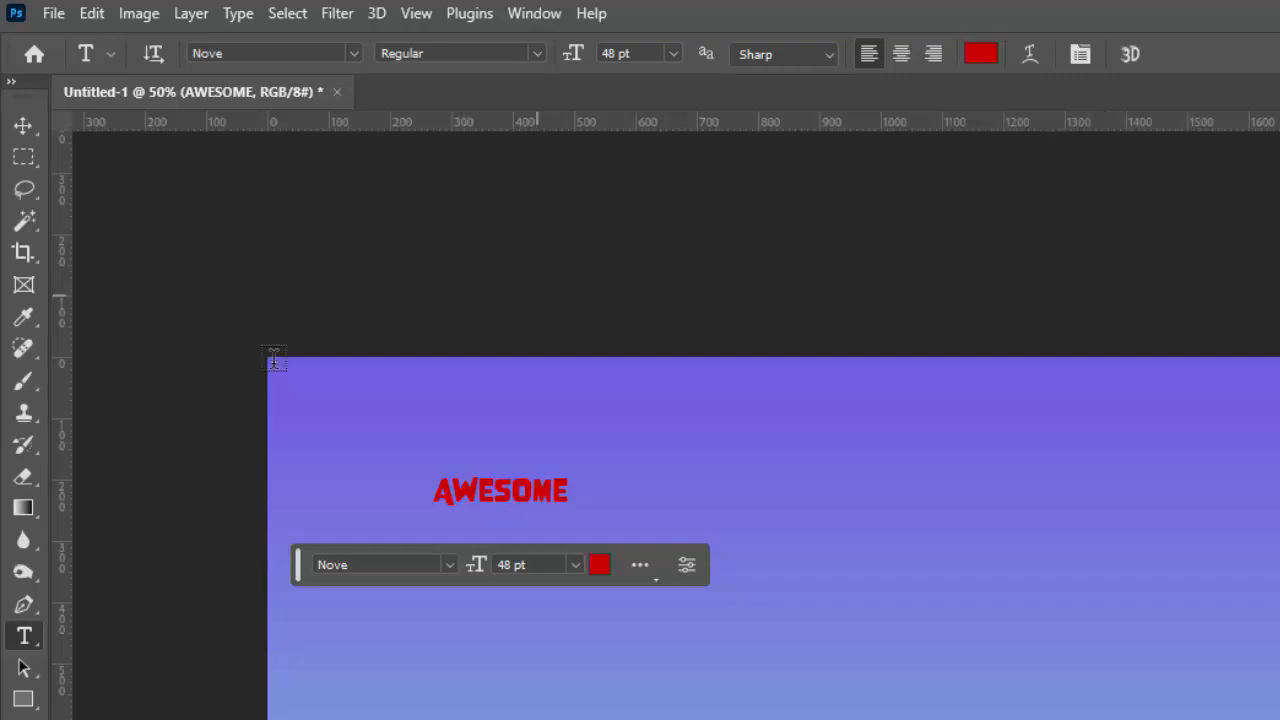
- Browse the font list and set the AWESOME text layer to Bungee
click(450, 566)
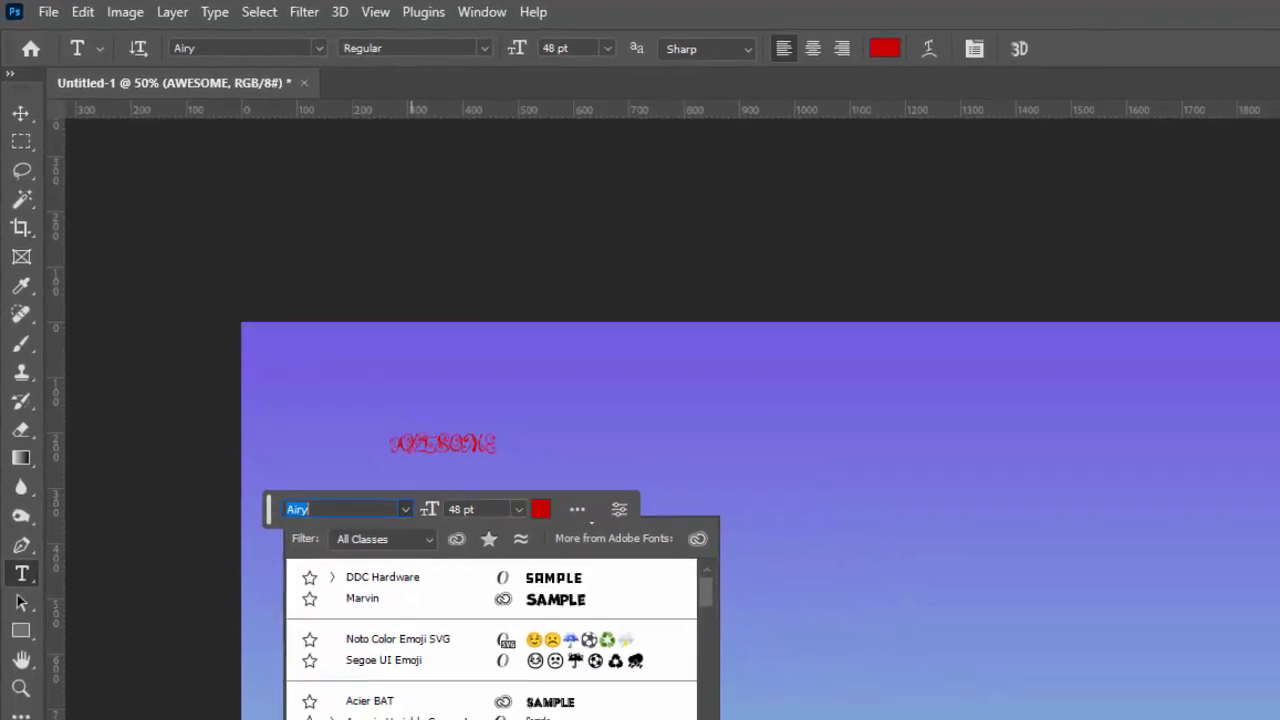
scroll(418, 705, down, 3)
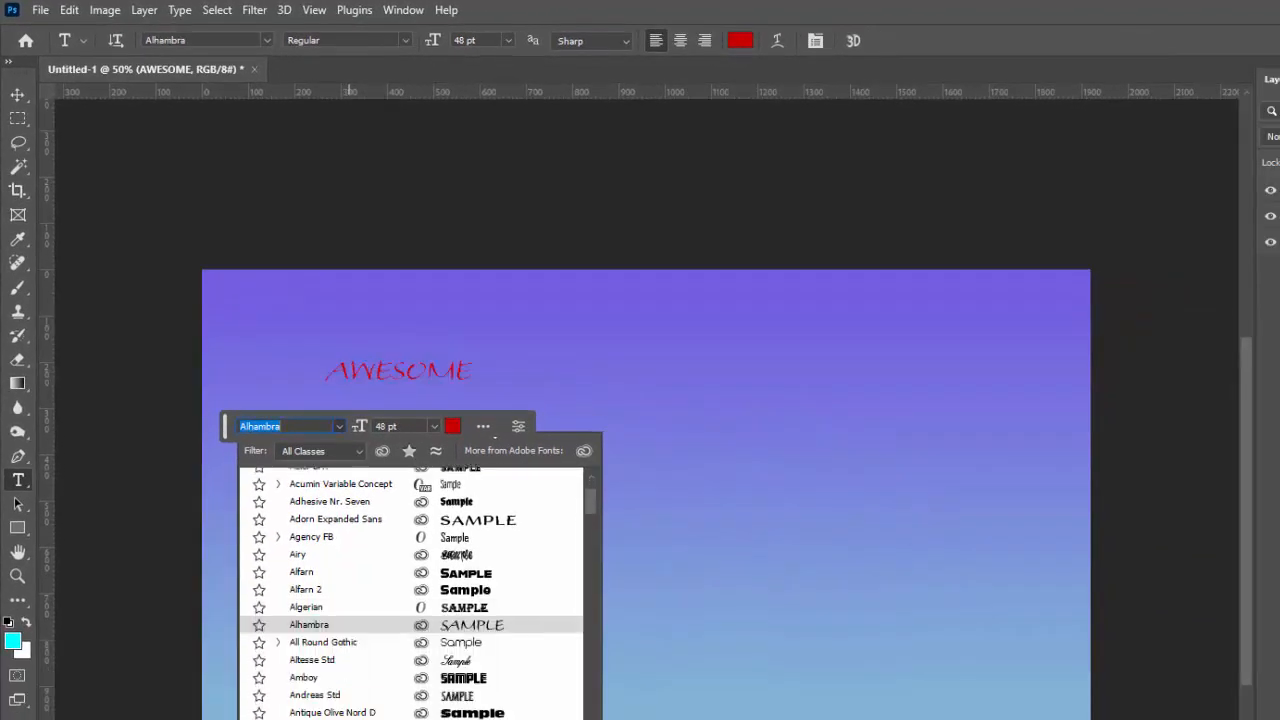
scroll(410, 590, down, 8)
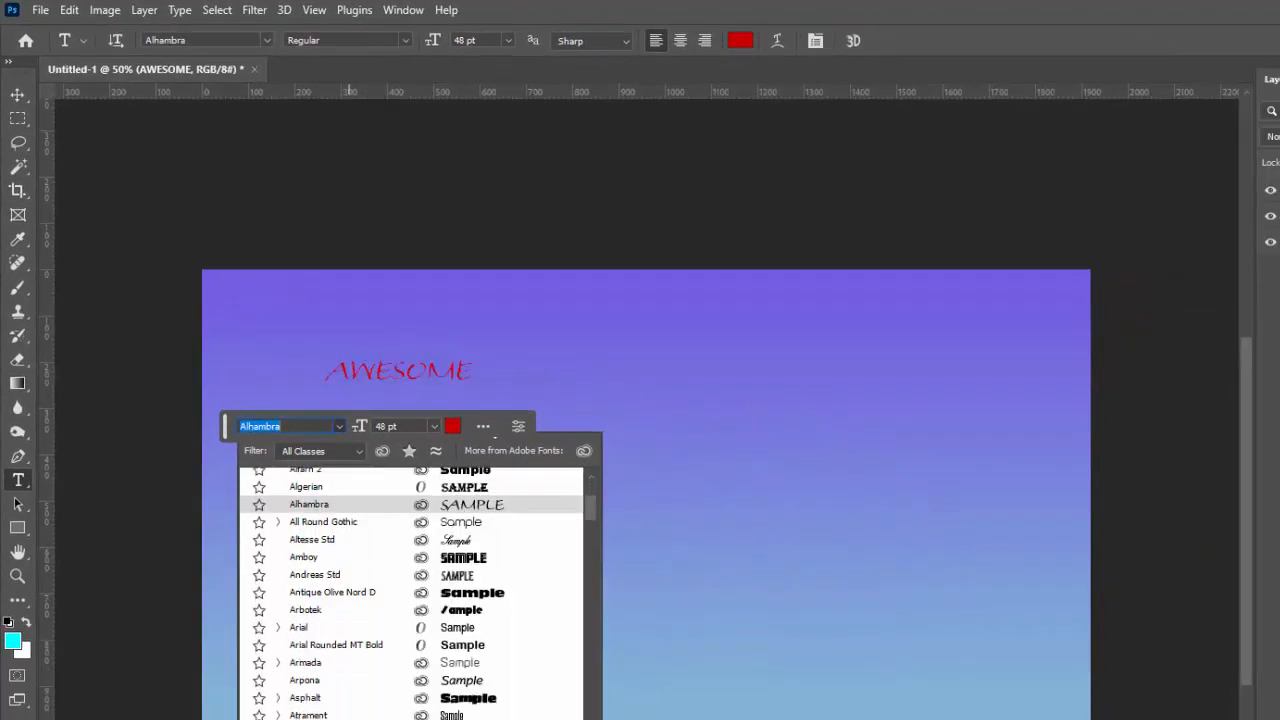
scroll(410, 590, down, 5)
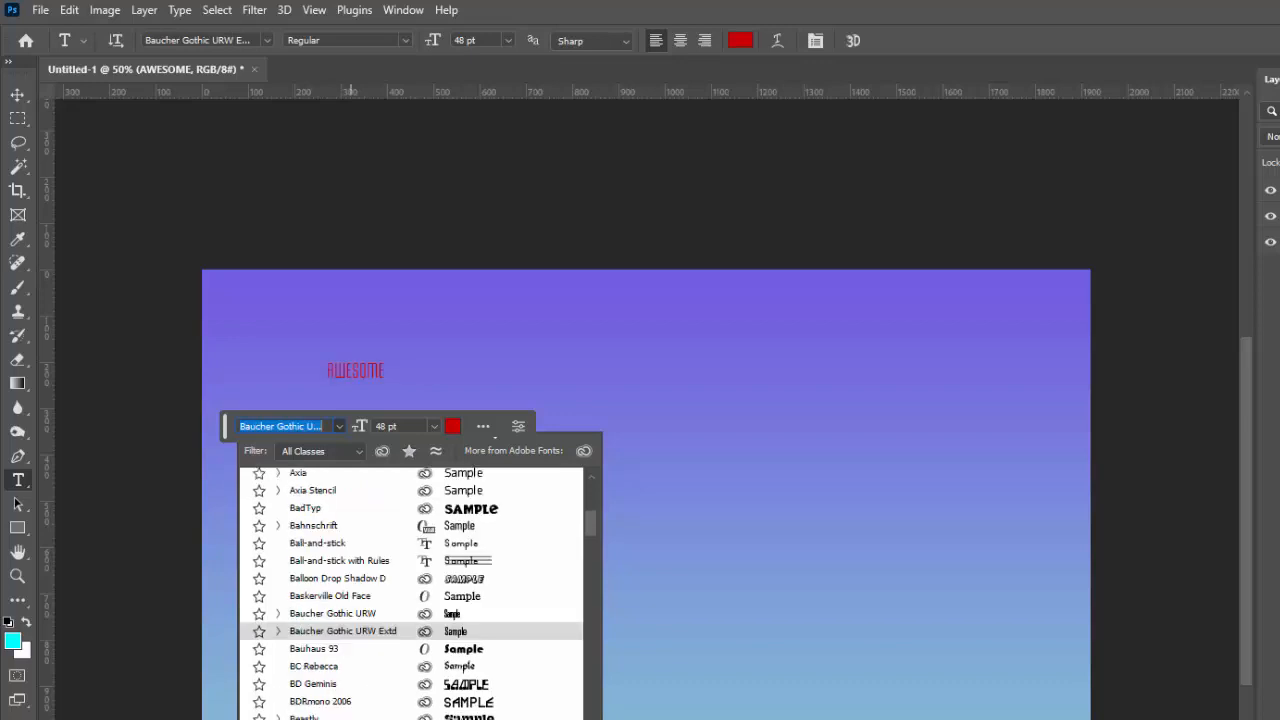
scroll(410, 590, down, 3)
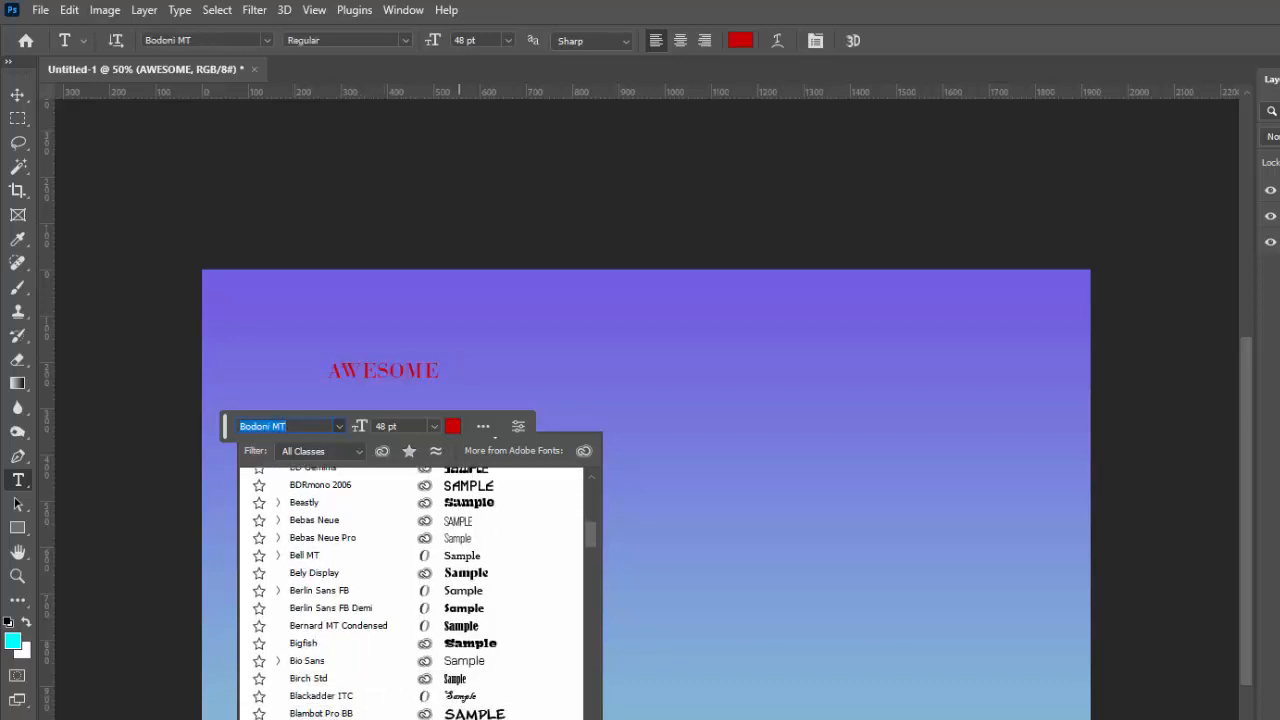
scroll(410, 700, down, 1)
scroll(410, 700, down, 4)
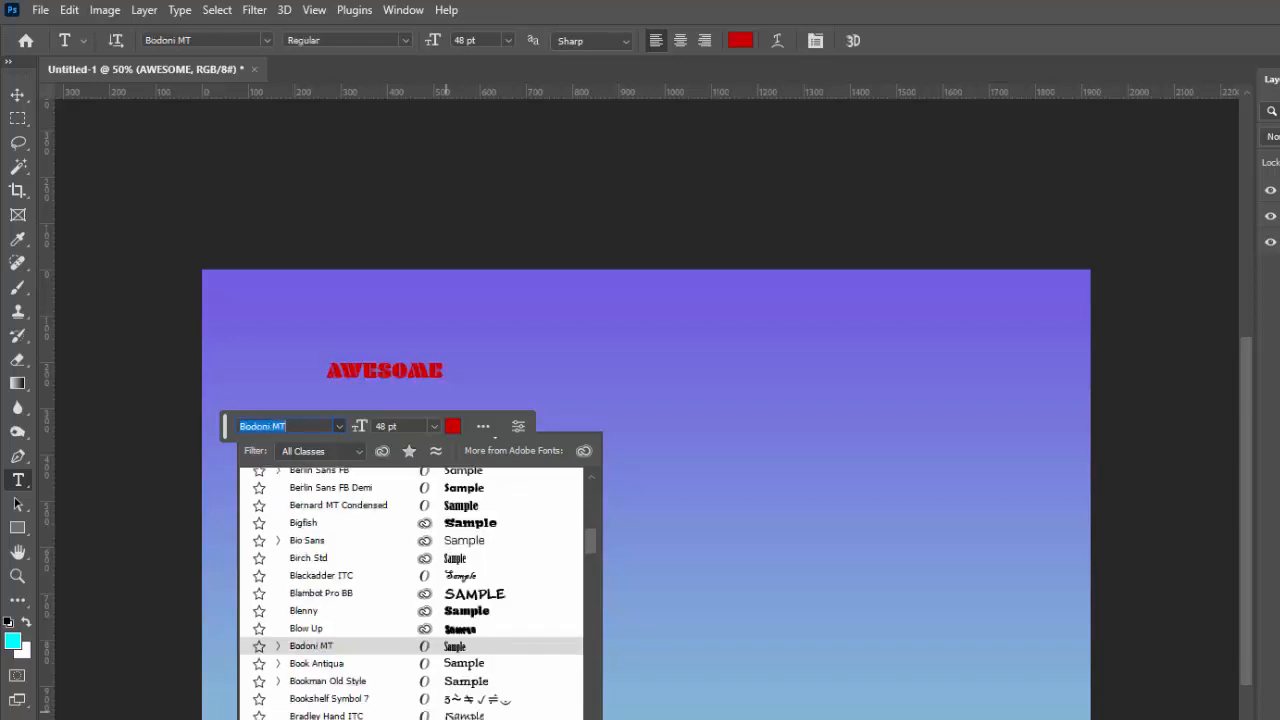
scroll(410, 700, down, 2)
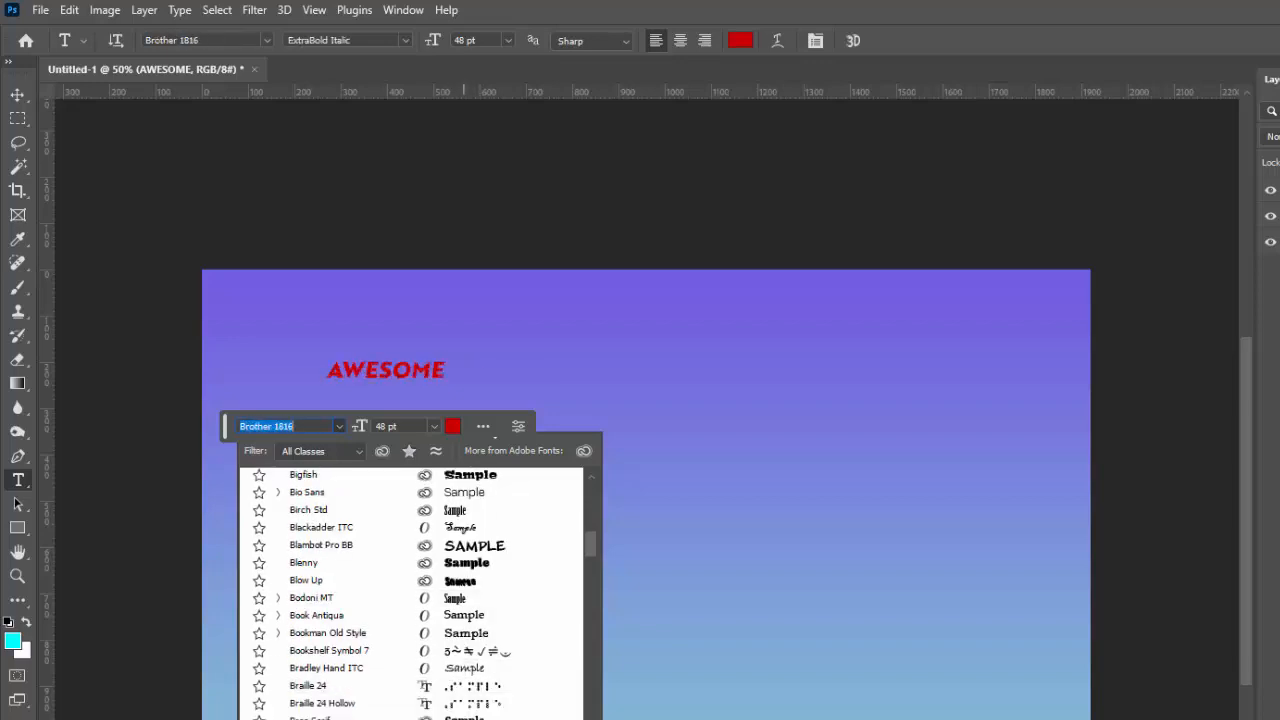
scroll(410, 670, down, 2)
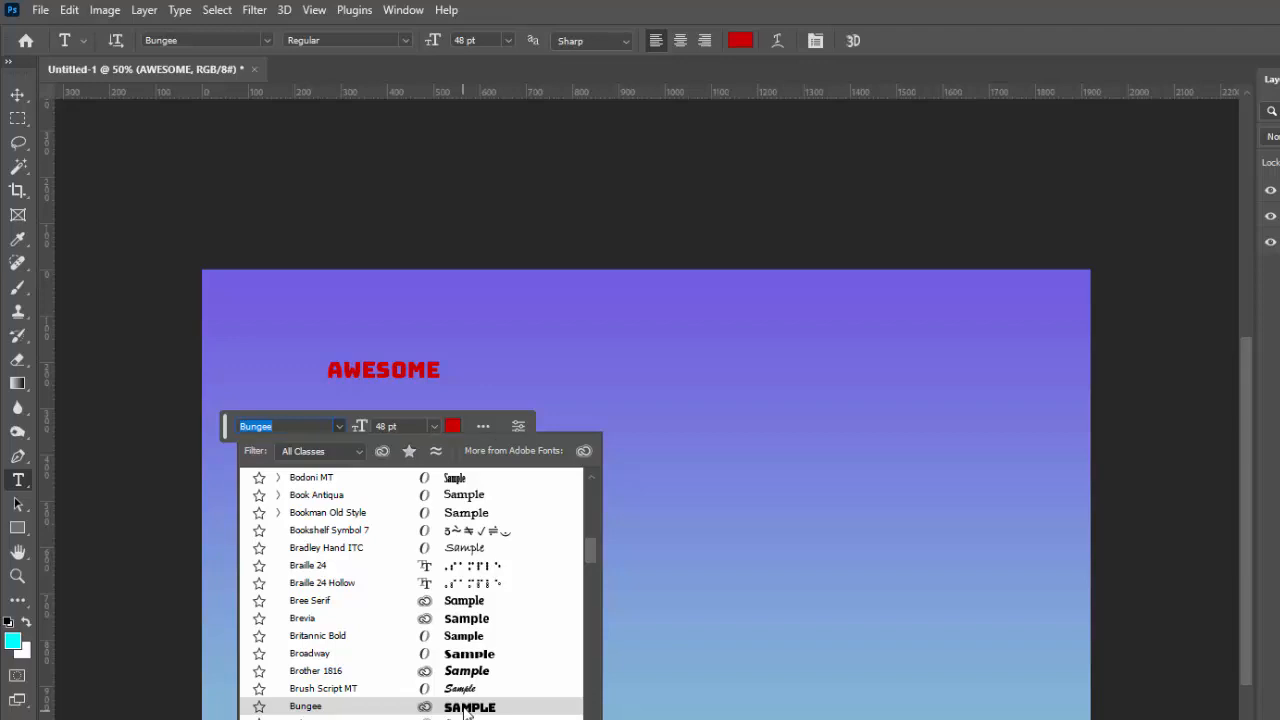
click(465, 707)
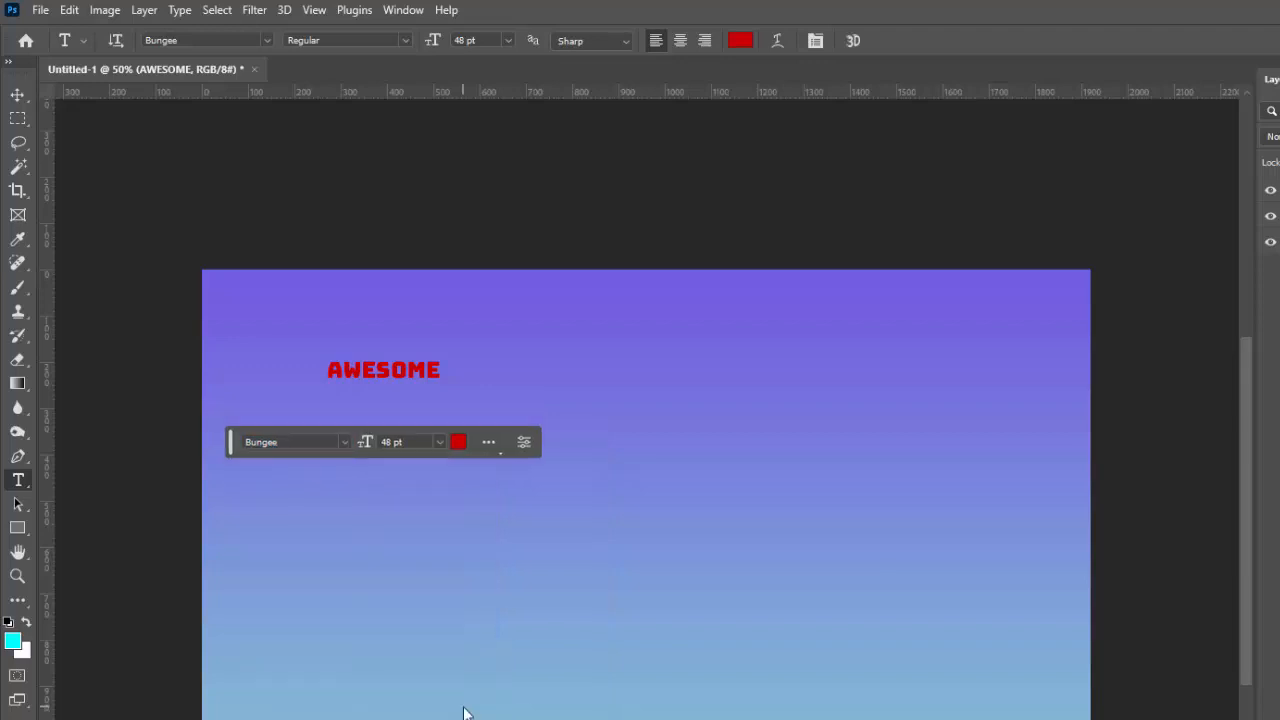
- Recolor the AWESOME text to white (ffffff) and set its font size to 150 pt
click(458, 442)
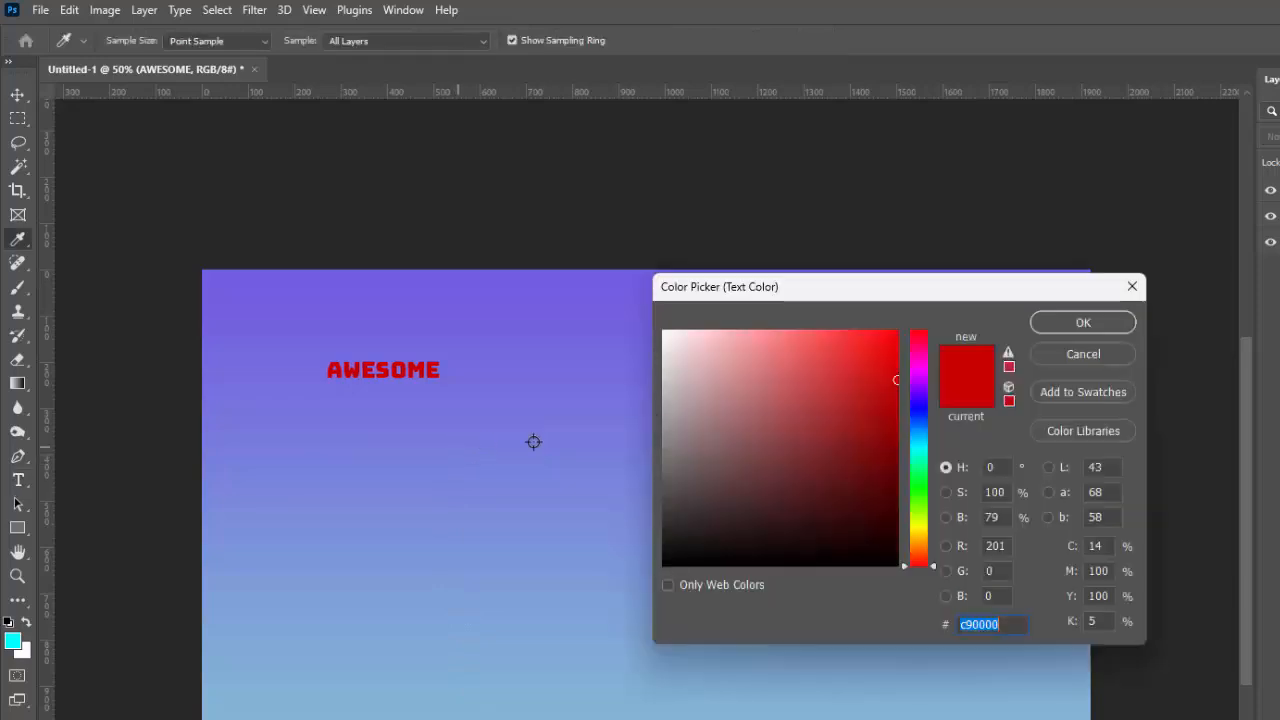
text(ffffff)
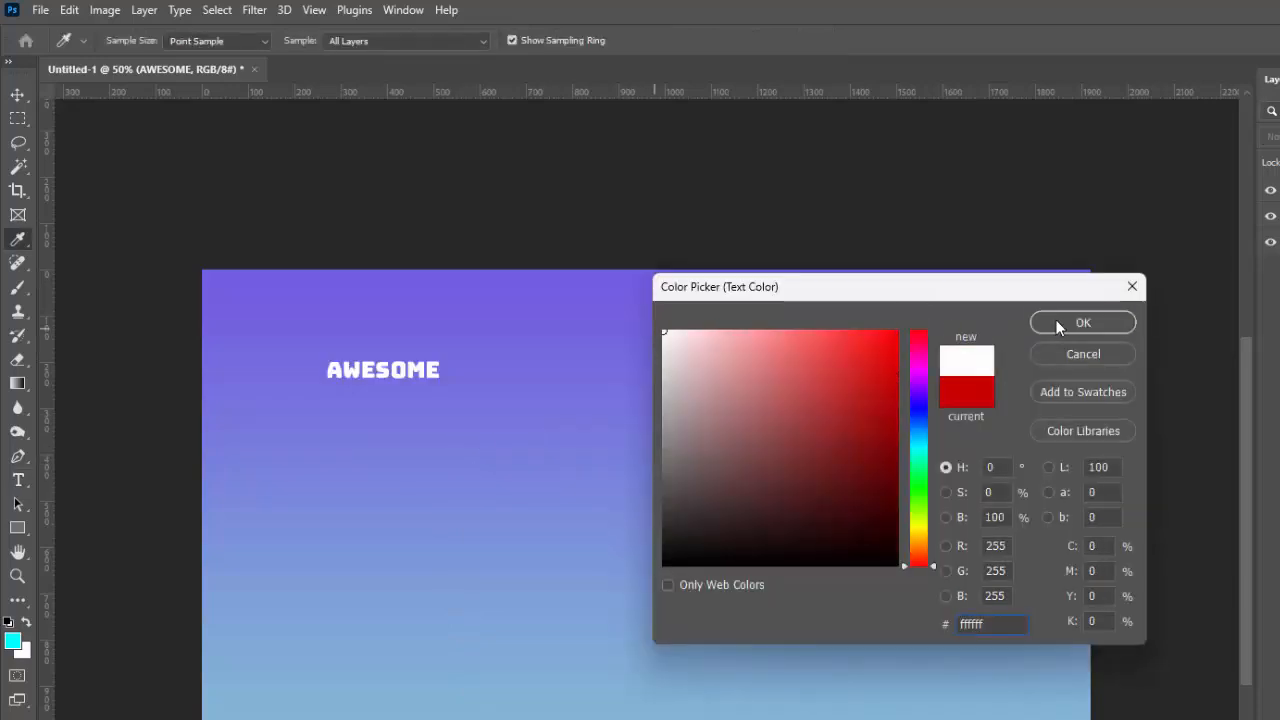
click(1057, 323)
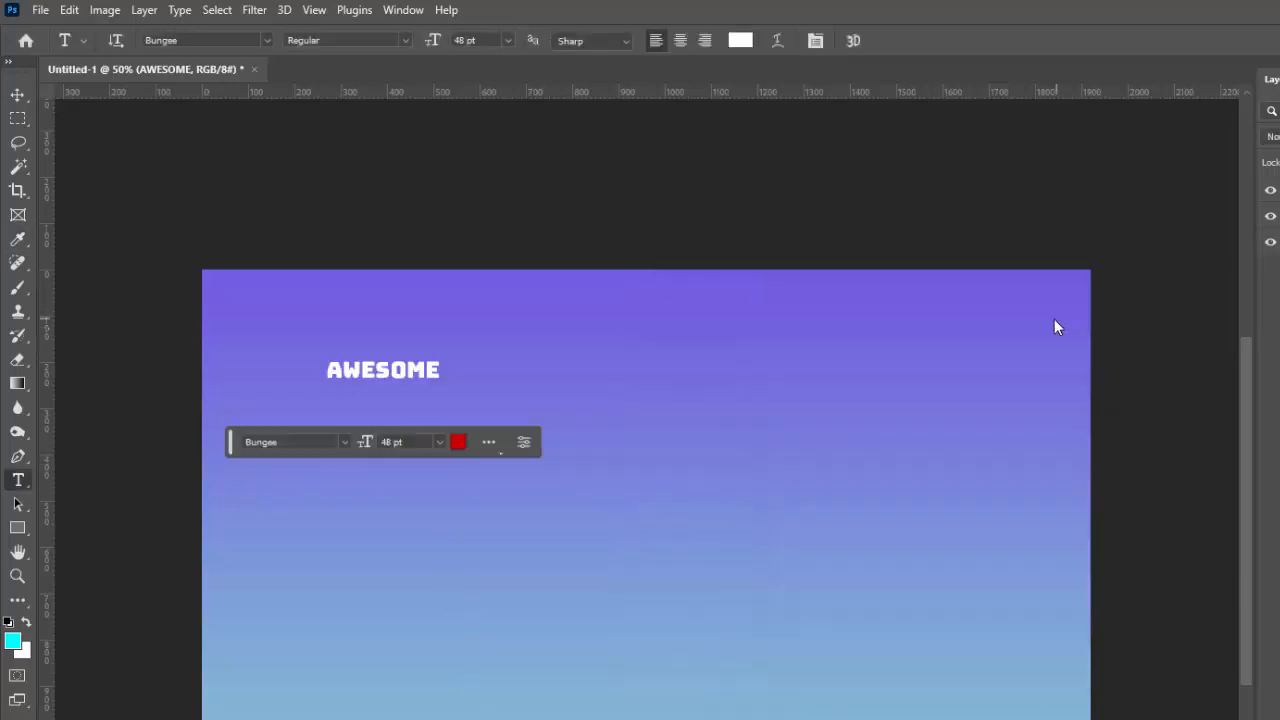
click(437, 443)
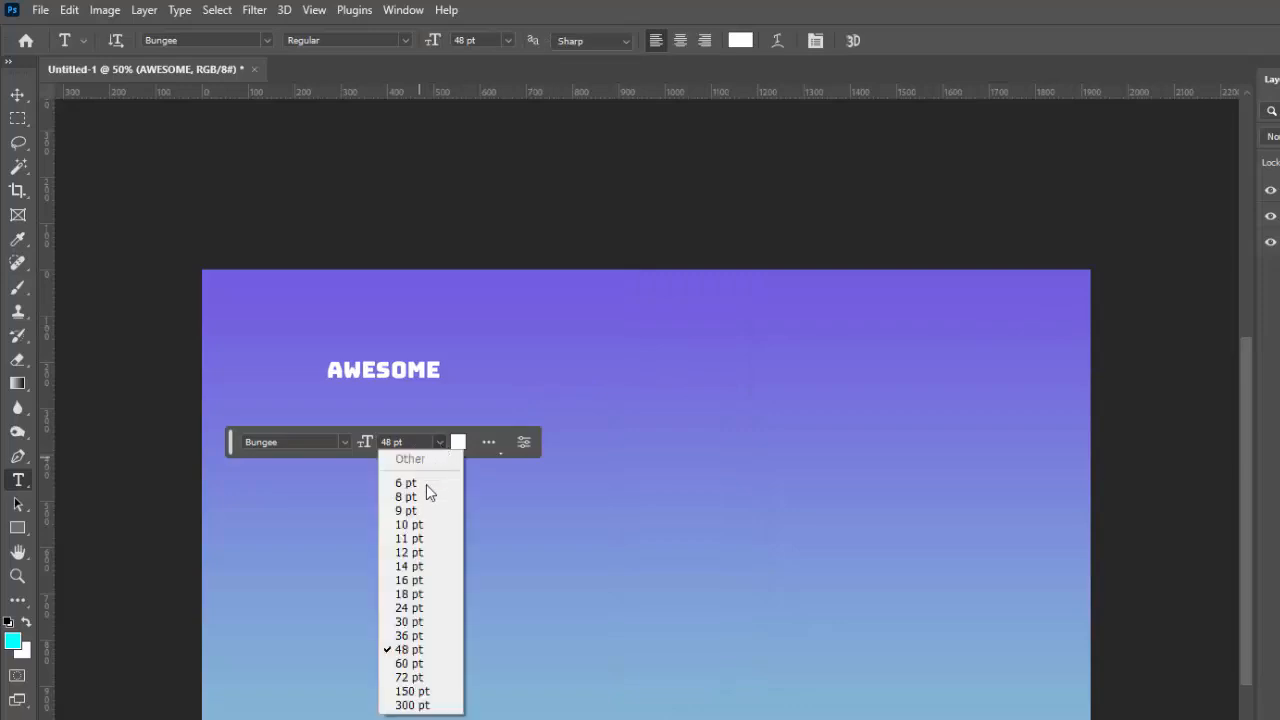
click(402, 694)
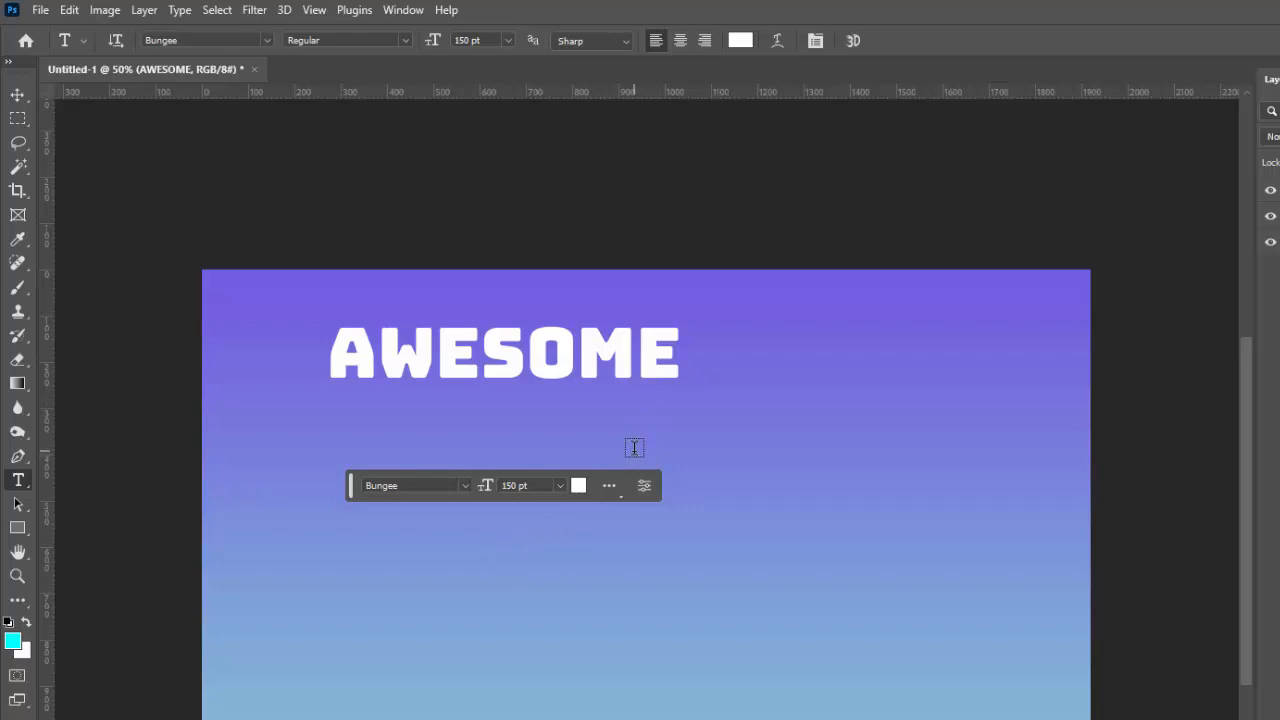
- Scale the AWESOME text proportionally to about 166% with Free Transform, extending it across the upper canvas, and commit
key(ctrl+t)
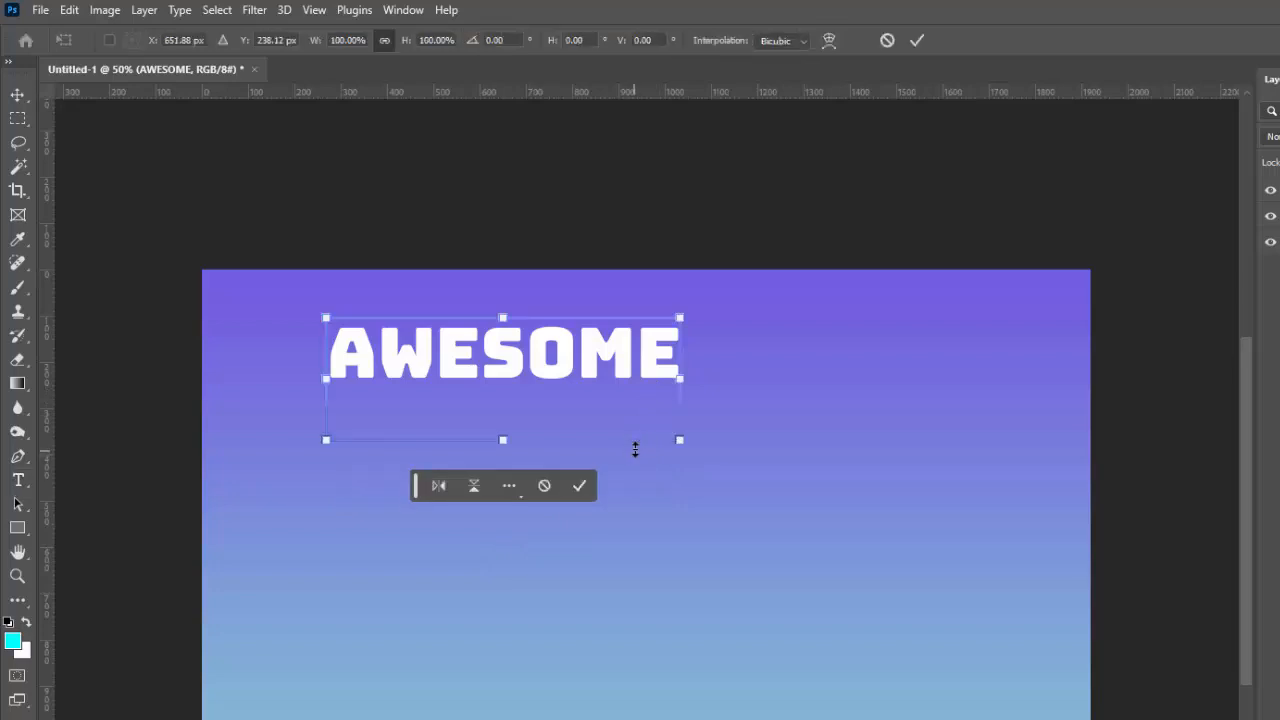
drag(681, 440, 926, 486)
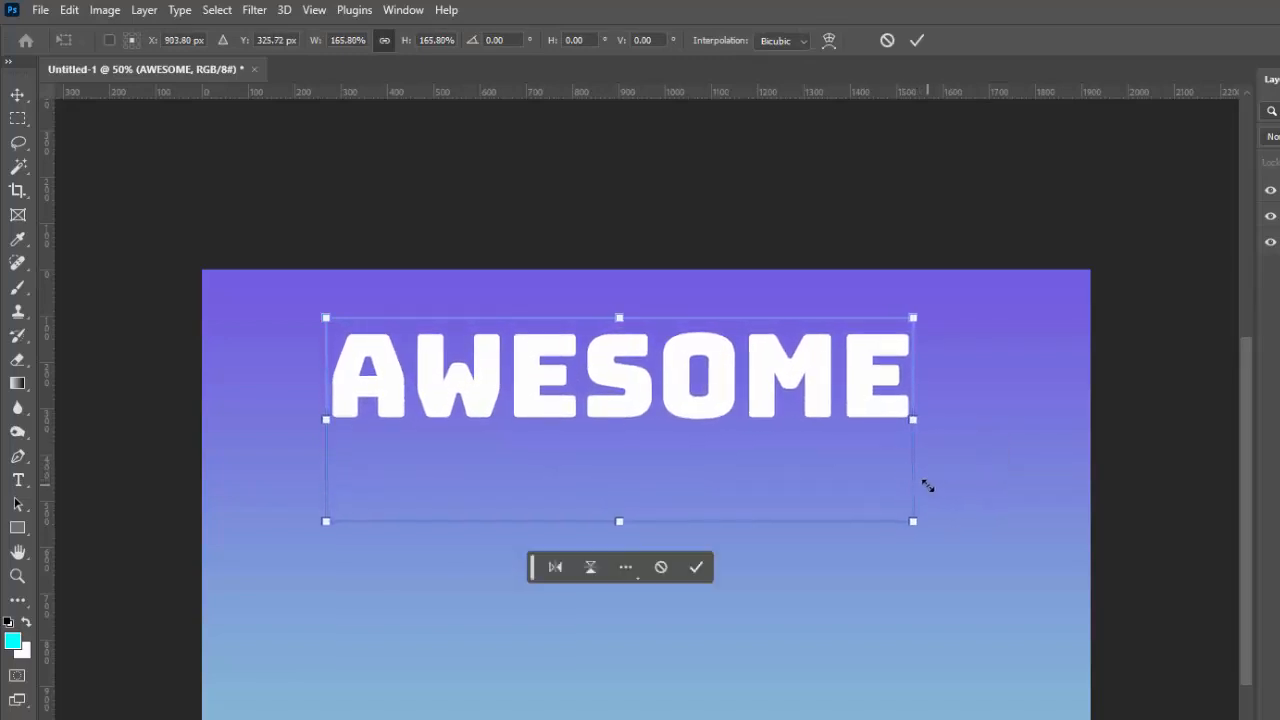
click(697, 567)
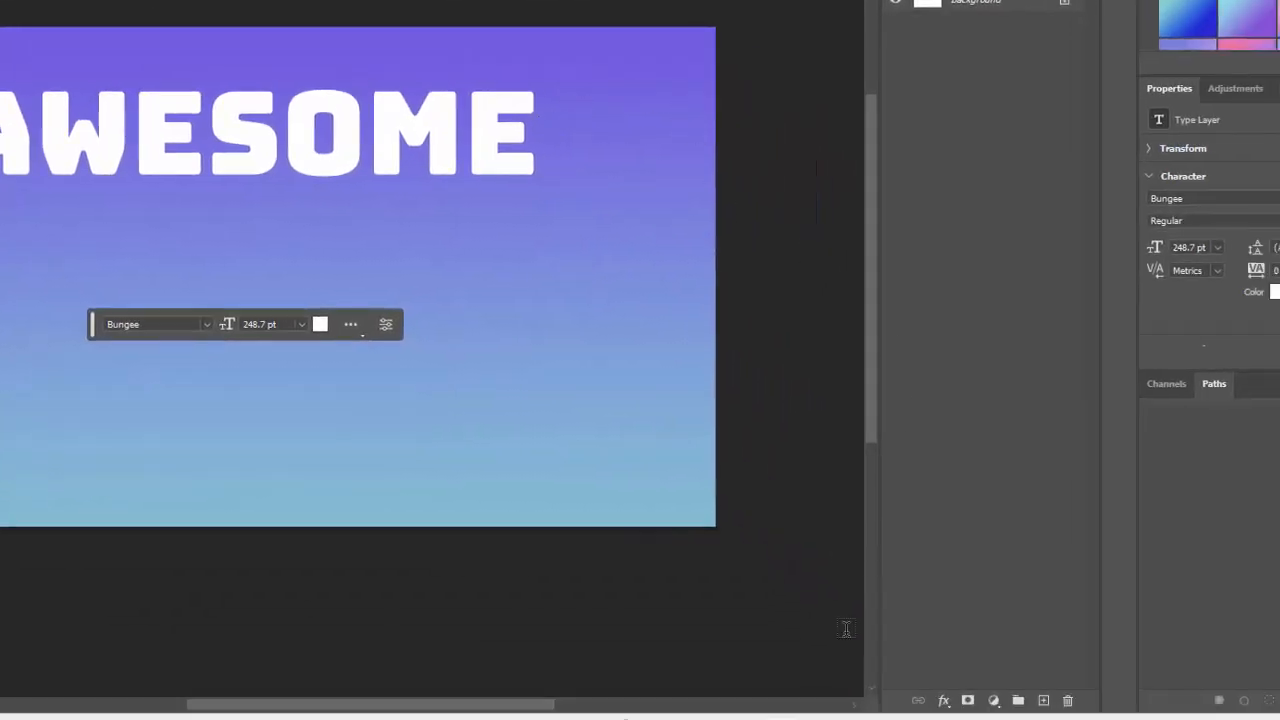
- Add a Gradient Overlay to the AWESOME layer using the orange-pink-purple preset from the Reds group
mouse_move(902, 719)
click(945, 703)
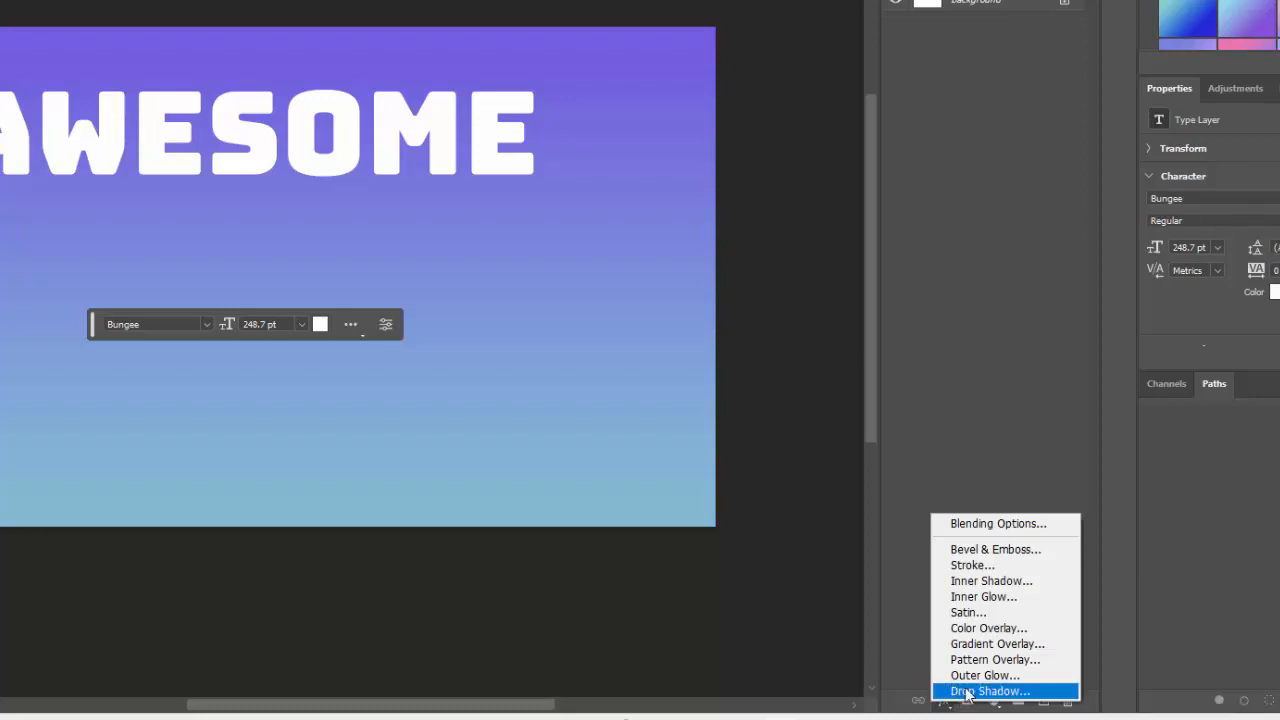
click(998, 644)
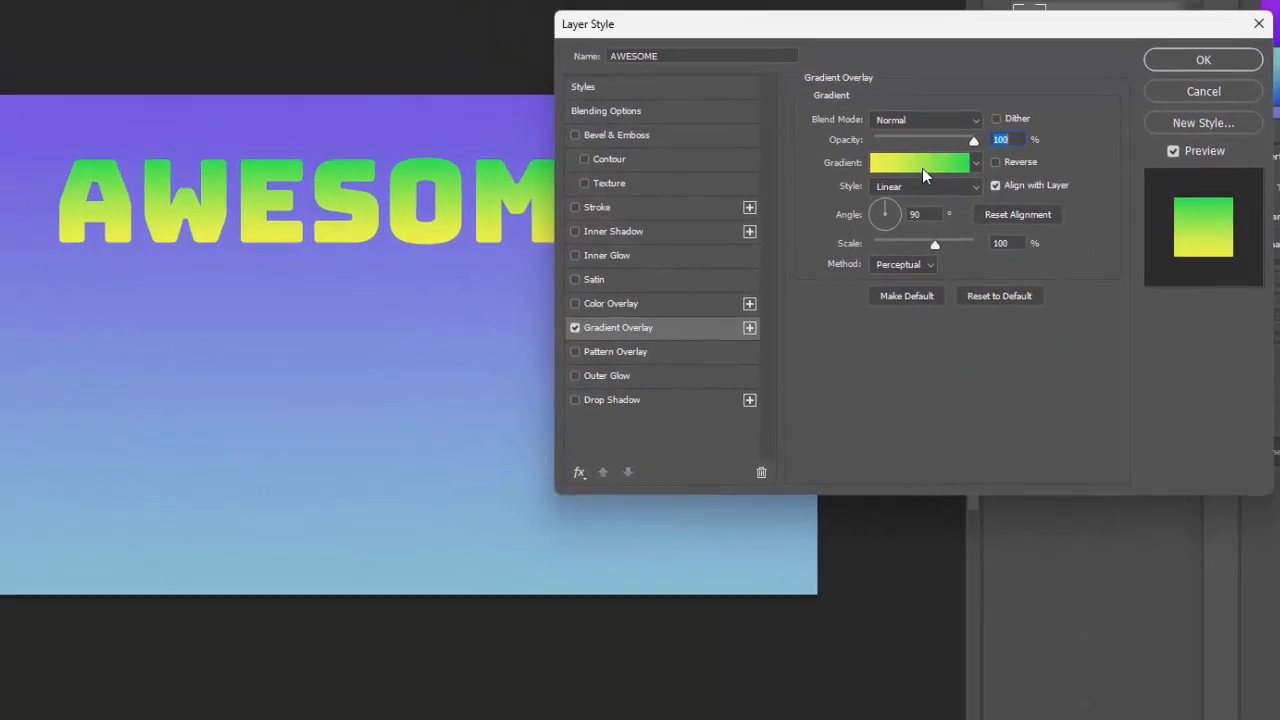
click(1021, 191)
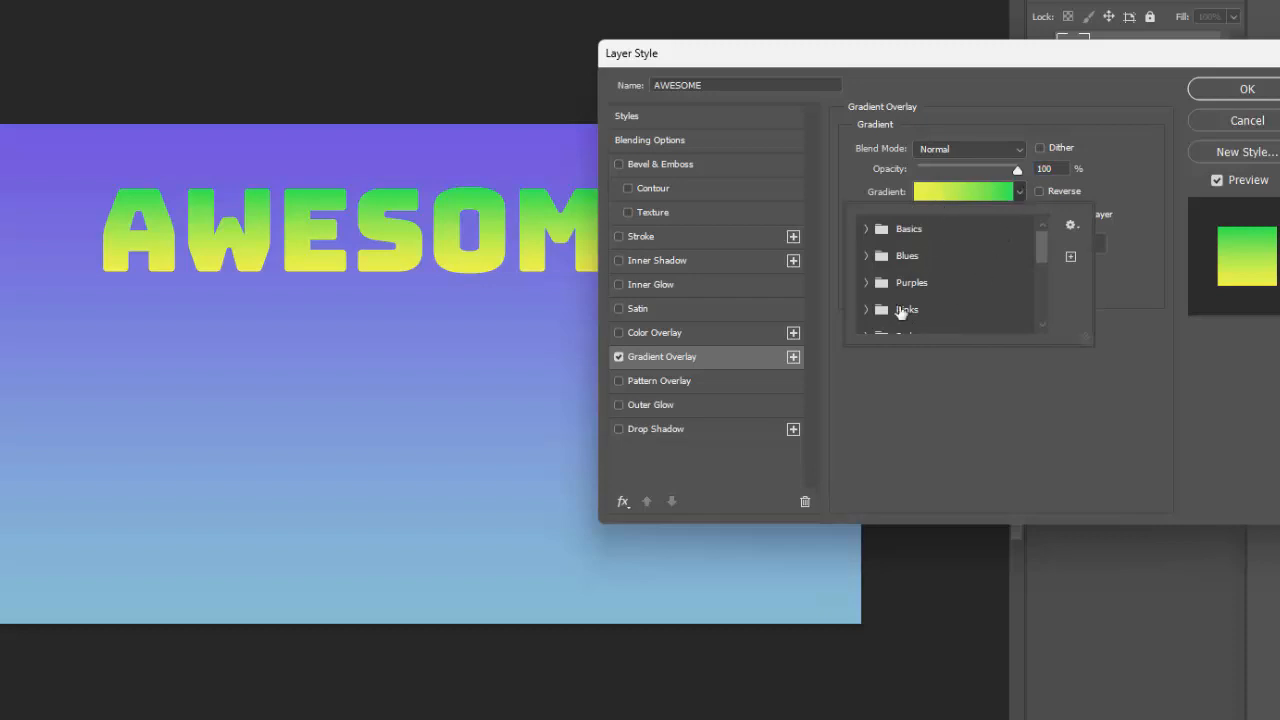
scroll(900, 310, down, 3)
click(866, 263)
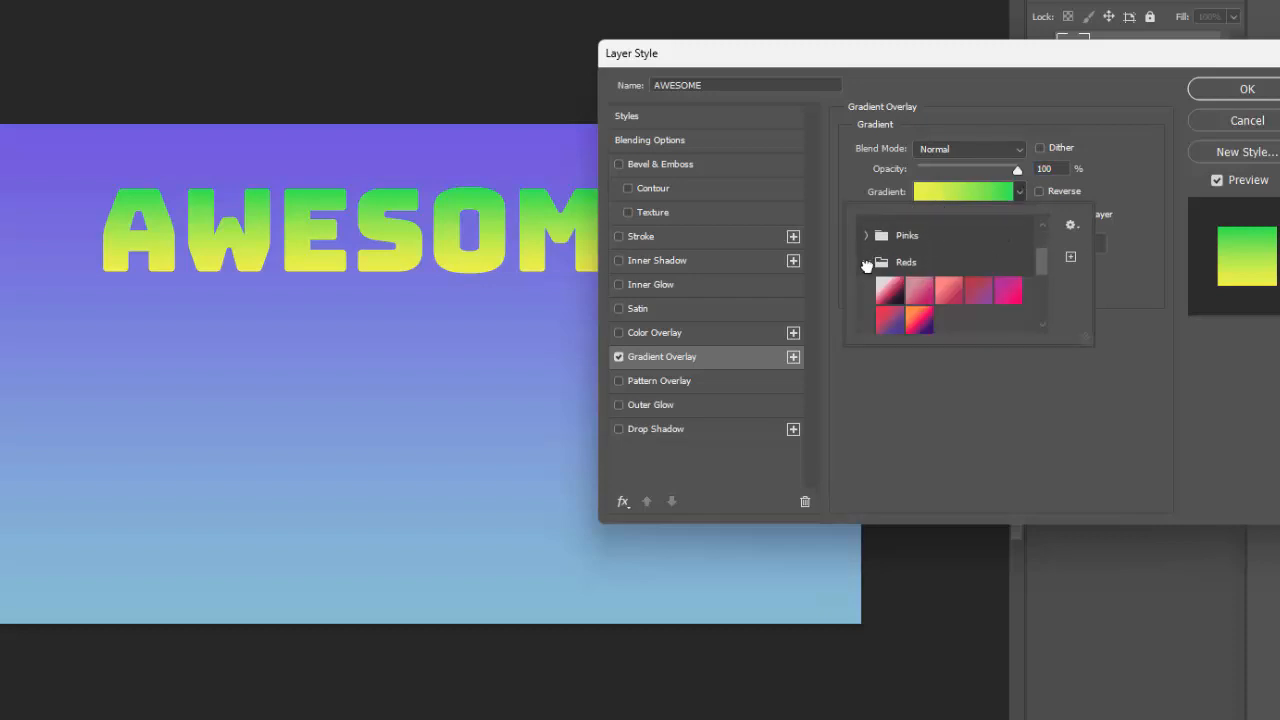
click(919, 320)
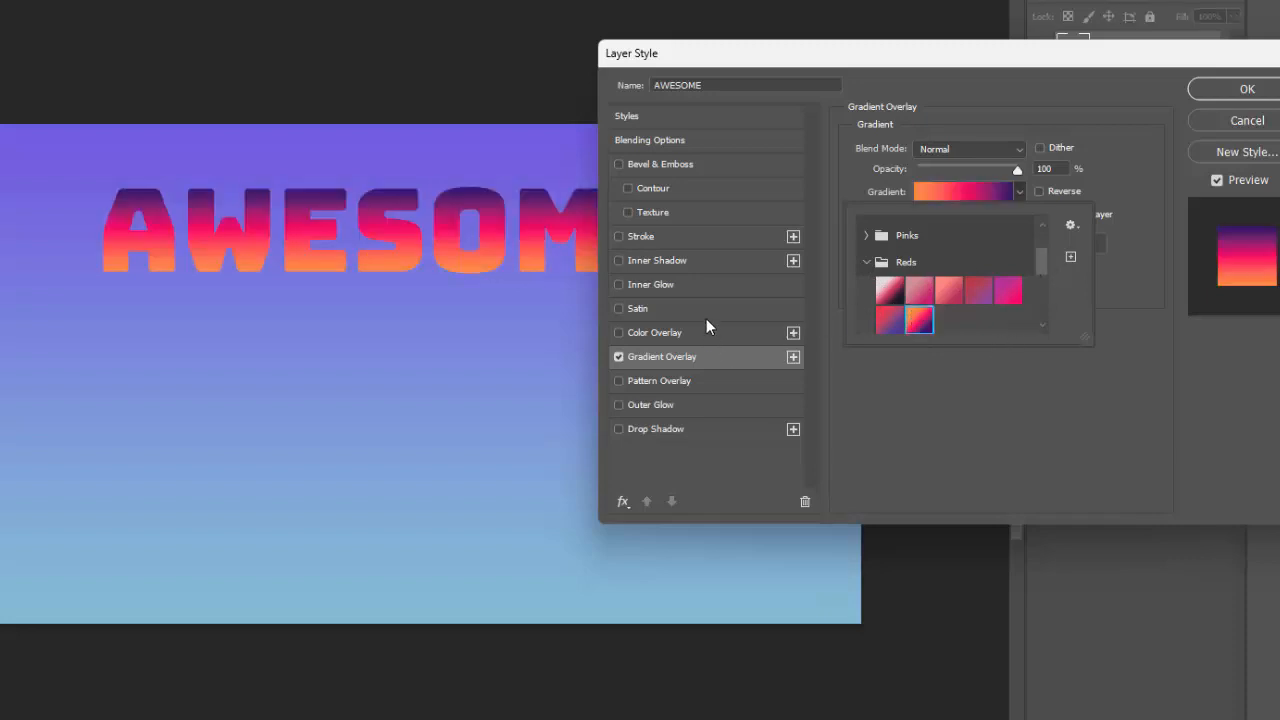
- Add a white (ffffff) 10 px outside Stroke to the AWESOME layer style
click(657, 238)
click(657, 238)
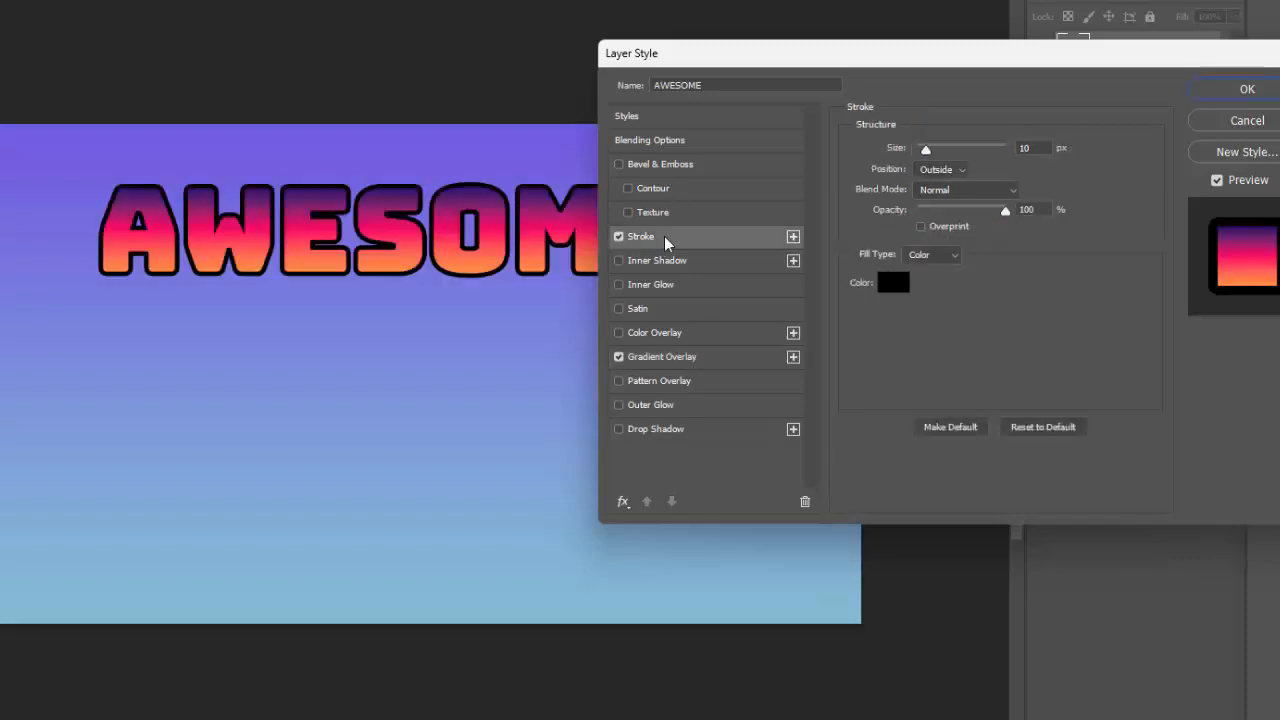
click(893, 283)
click(483, 240)
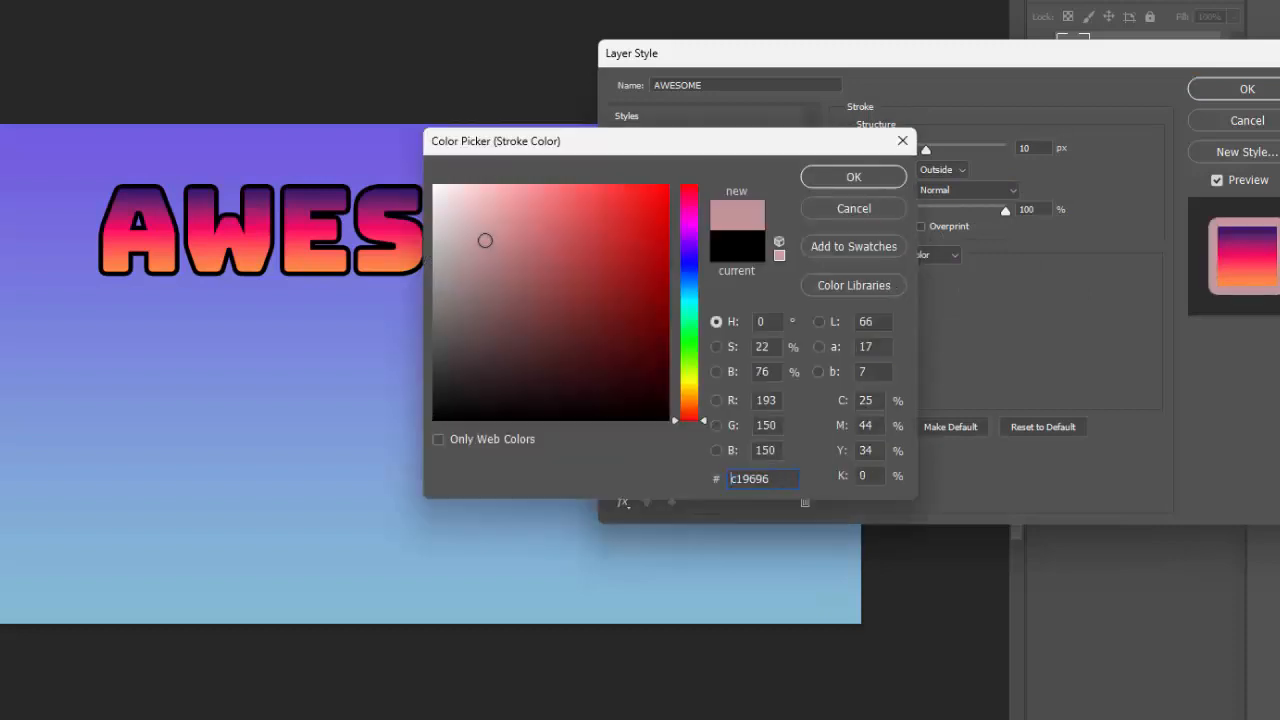
click(434, 186)
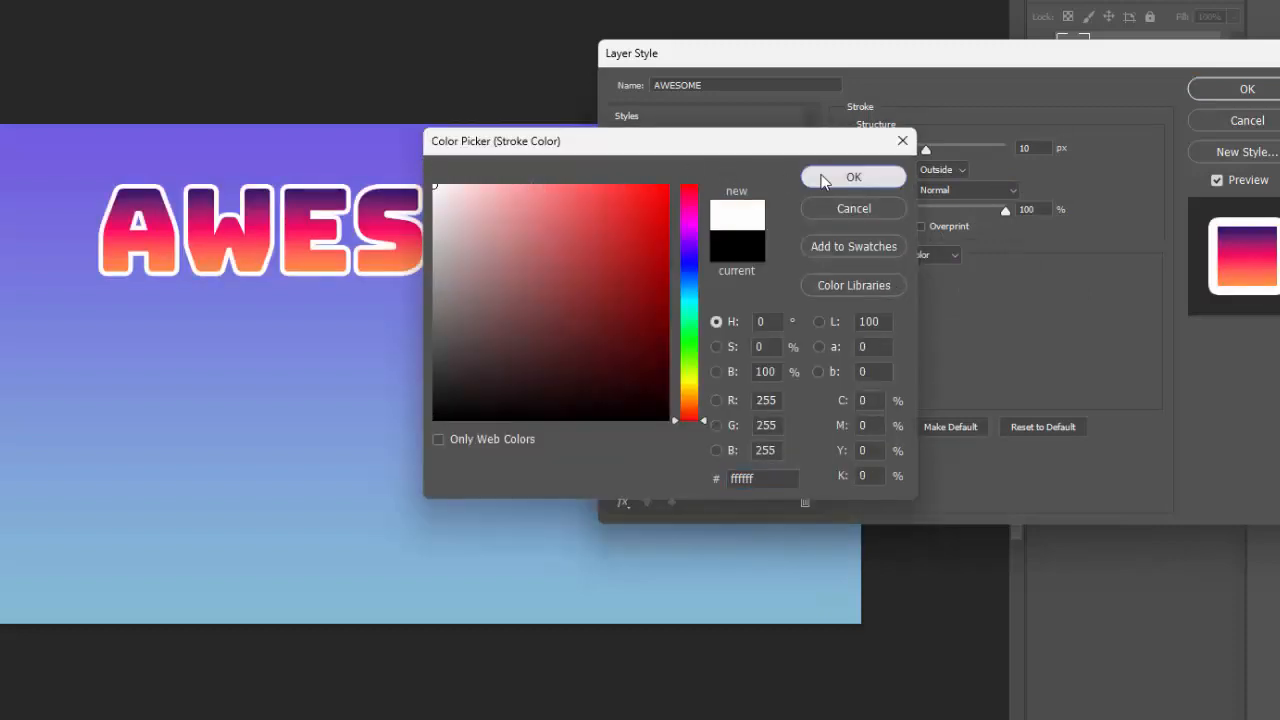
click(816, 177)
- Add a Drop Shadow to AWESOME with angle 133°, distance 28 px, spread 17% and size 40 px, and apply the layer style
click(647, 432)
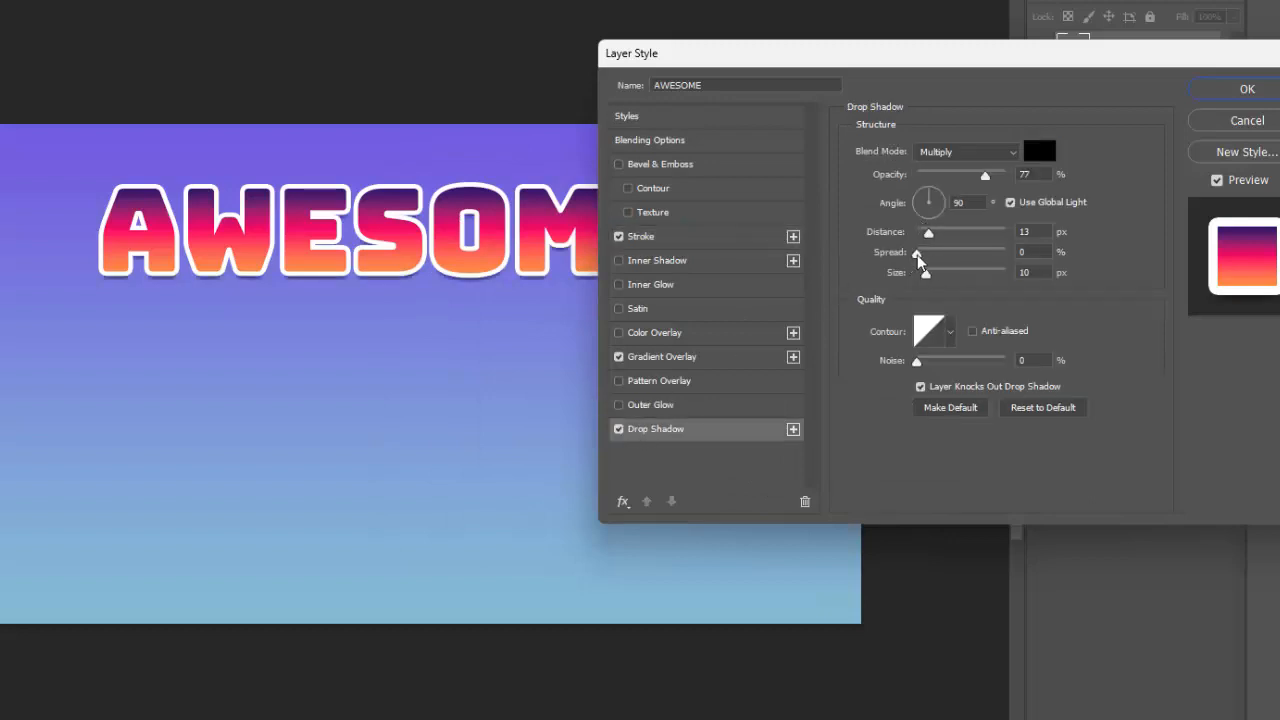
drag(916, 253, 937, 276)
mouse_move(928, 220)
mouse_down()
mouse_move(916, 192)
mouse_move(942, 233)
mouse_up()
drag(834, 63, 750, 104)
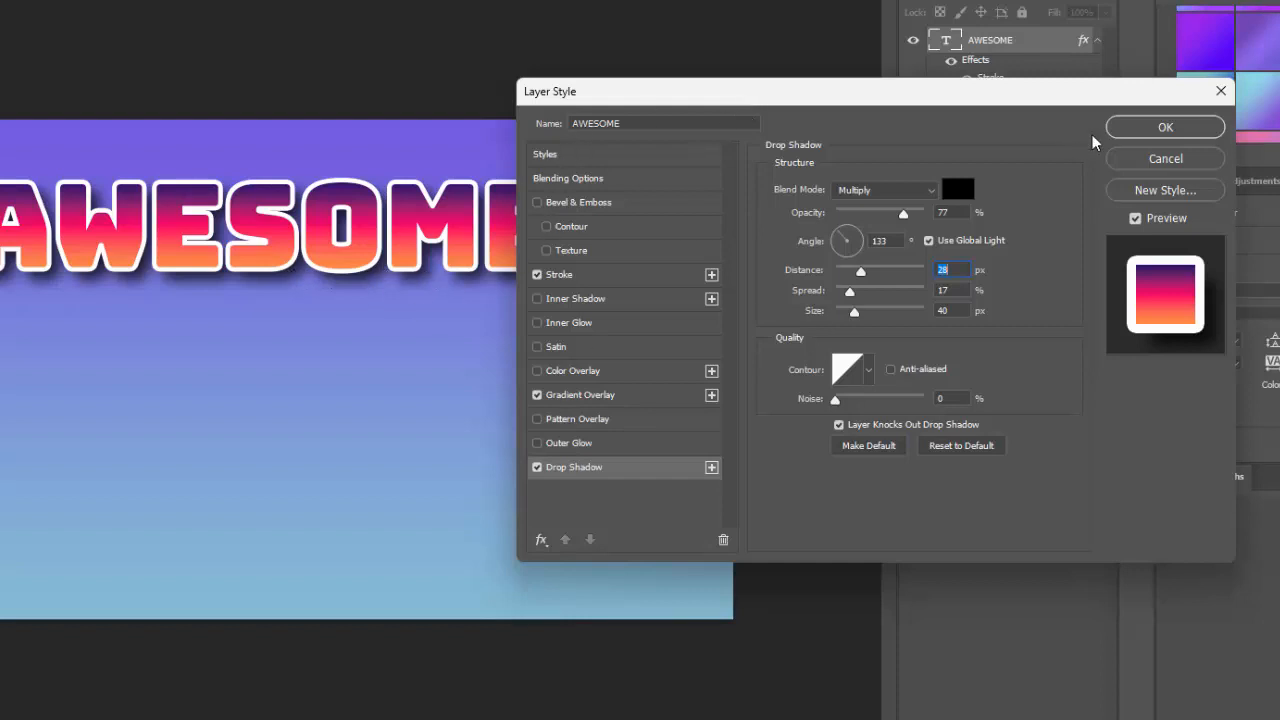
click(1160, 127)
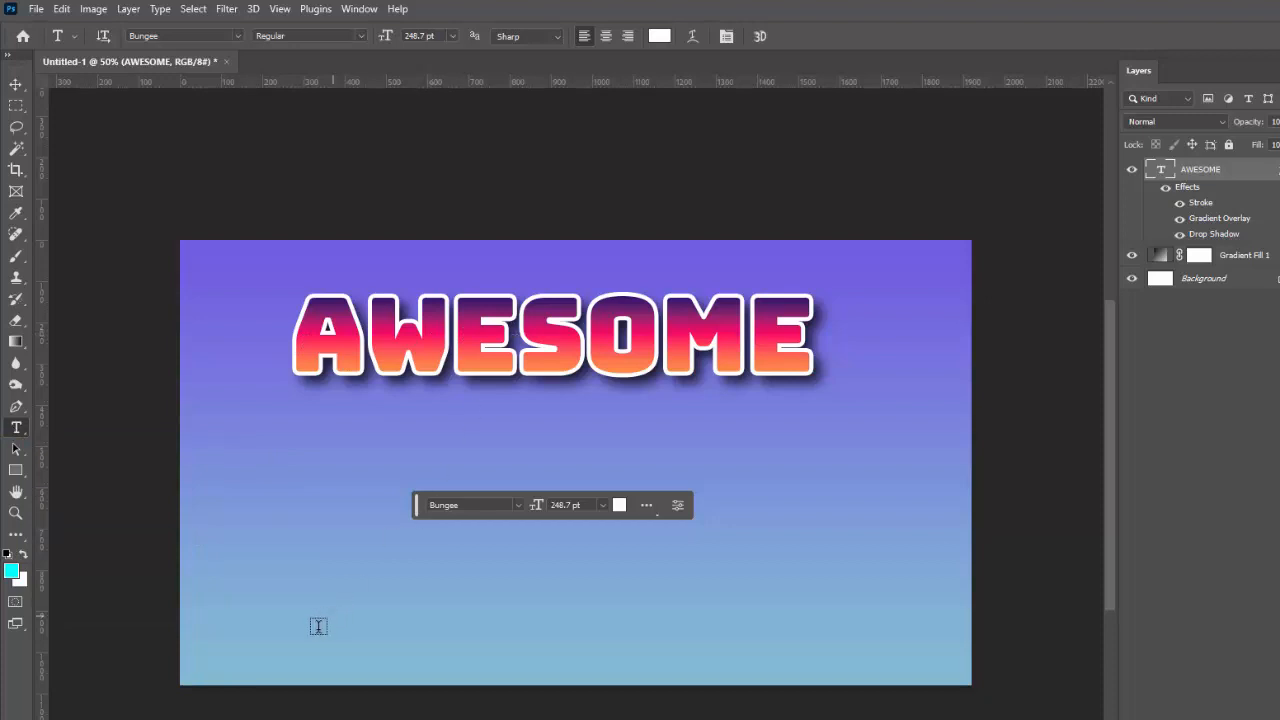
- Add a second horizontal type layer reading BAZINGA in the lower part of the canvas and commit it
click(292, 569)
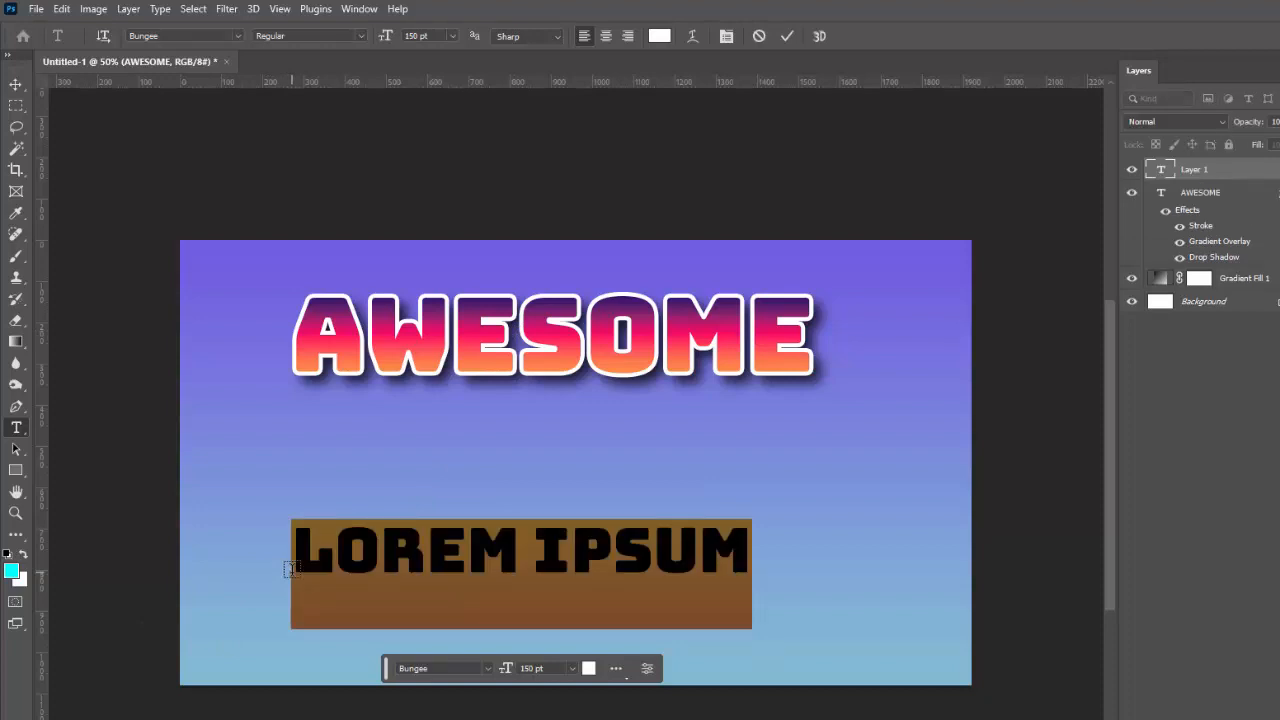
key(BackSpace)
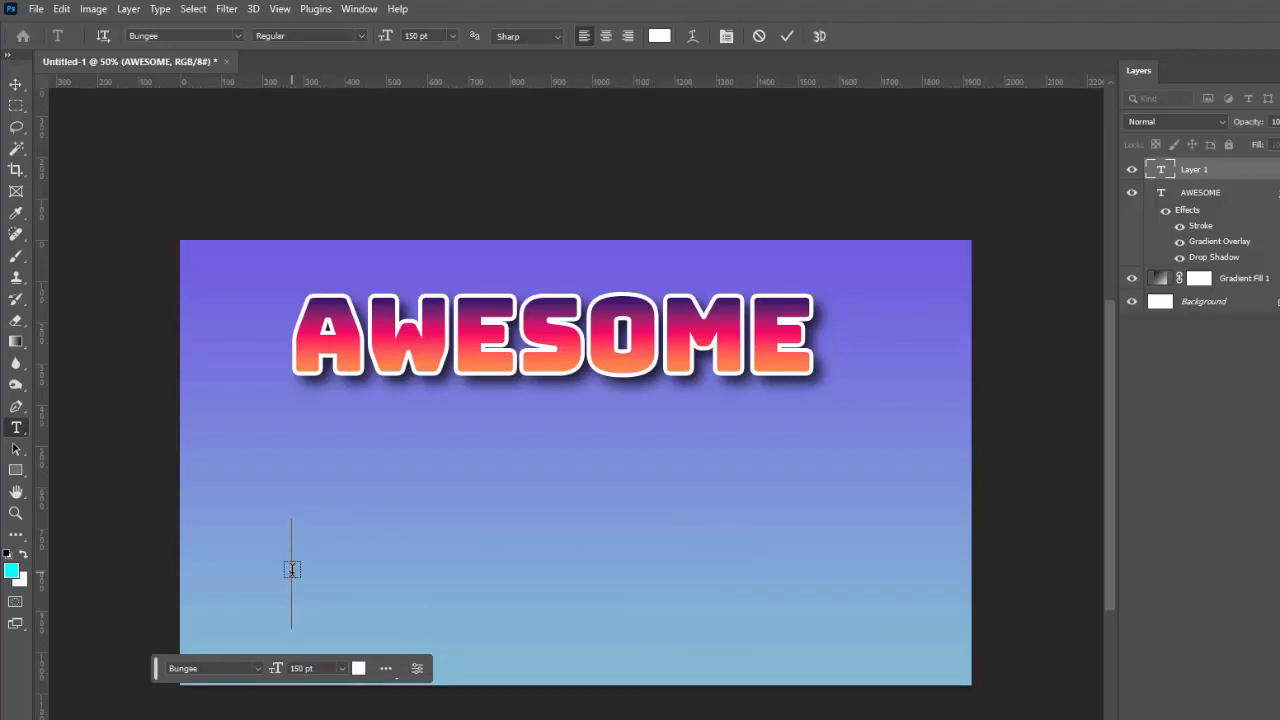
text(BAZ)
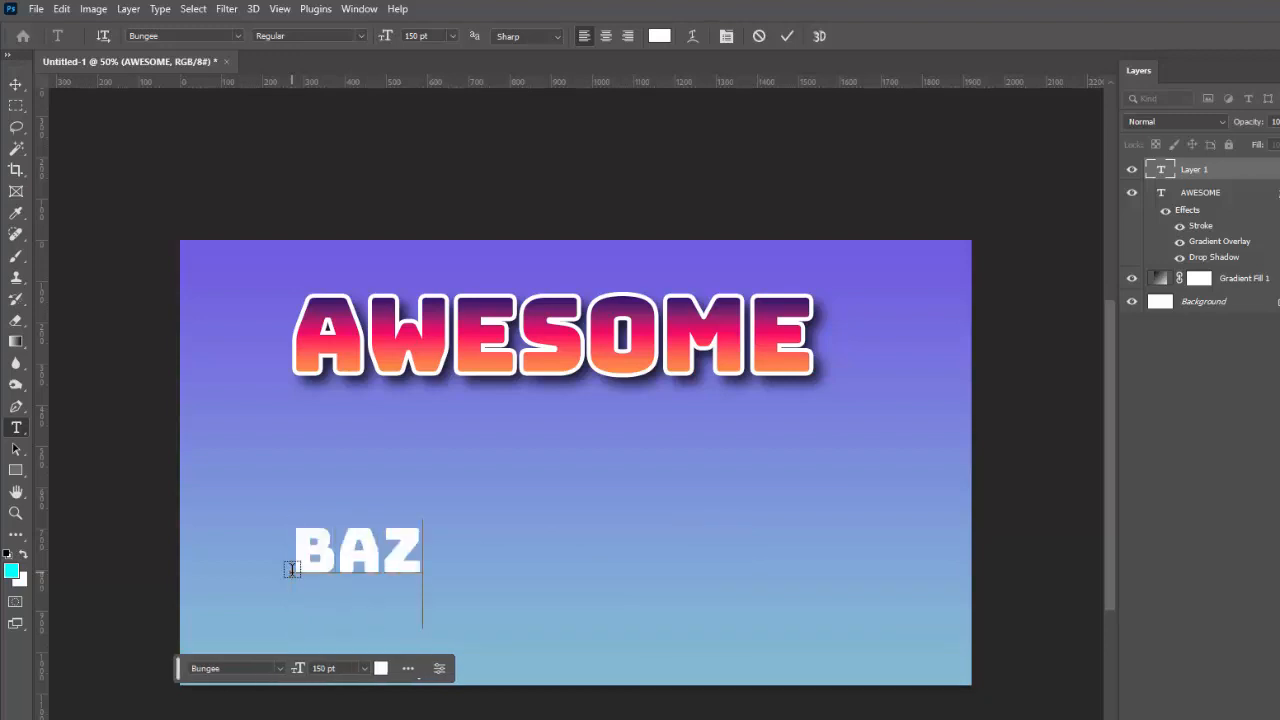
text(INGA)
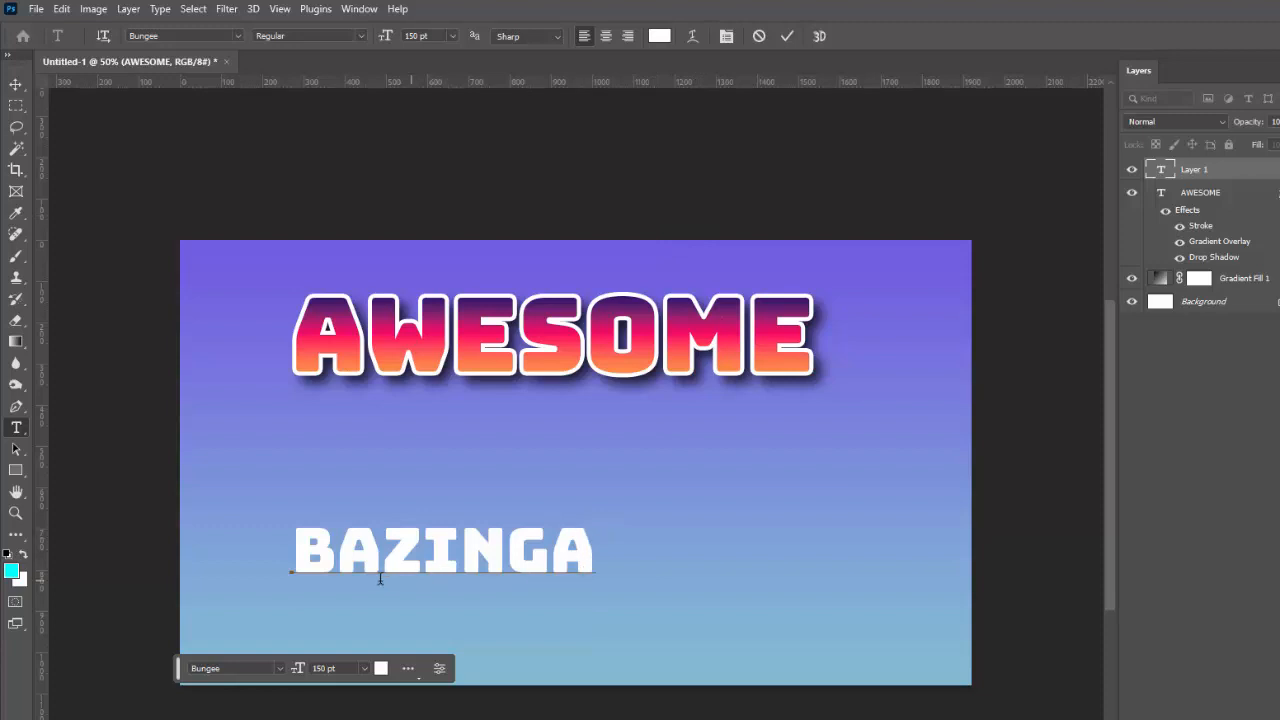
click(789, 38)
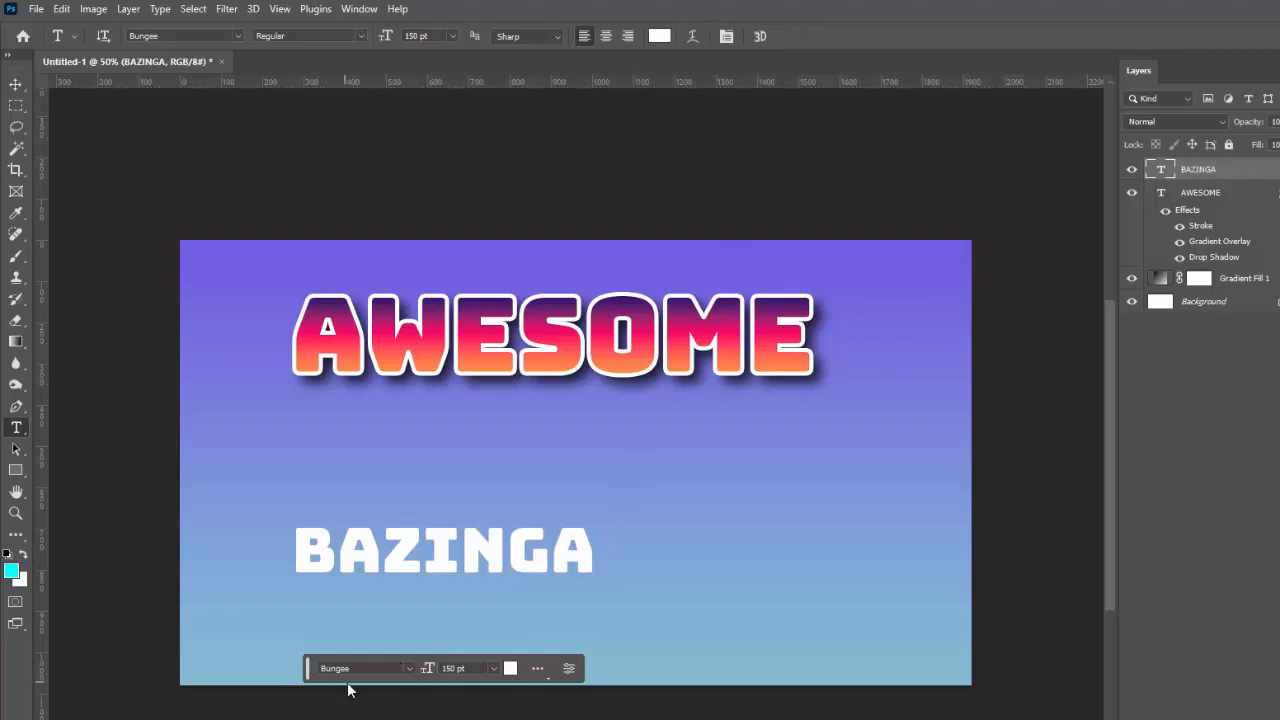
- Browse the font list and set the BAZINGA text layer to BD Geminis
click(408, 669)
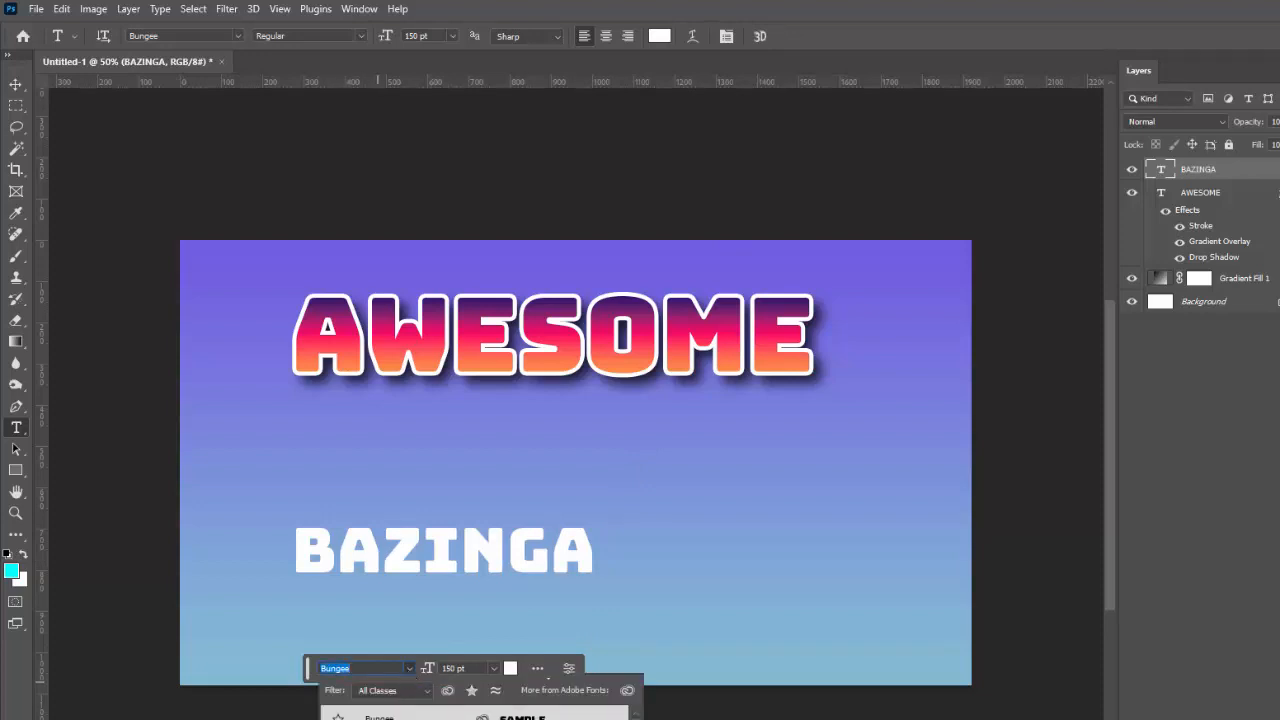
scroll(458, 714, down, 6)
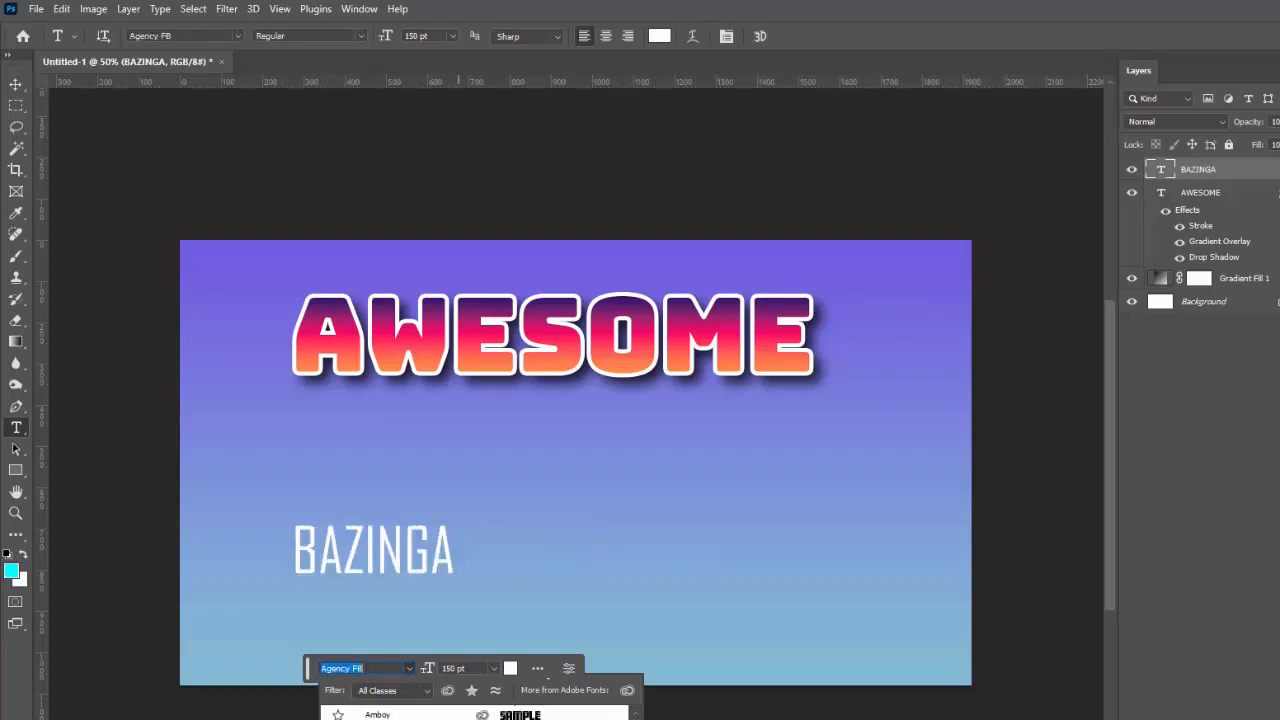
scroll(458, 712, down, 4)
scroll(458, 712, down, 5)
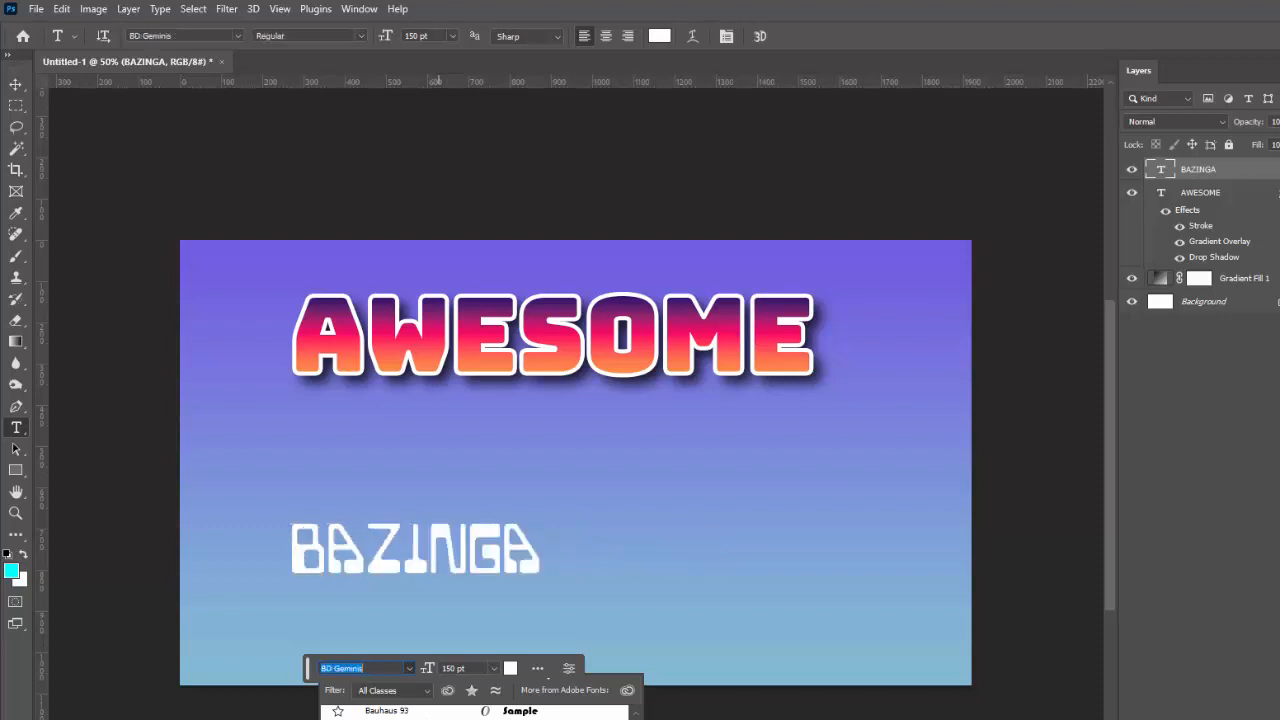
click(464, 718)
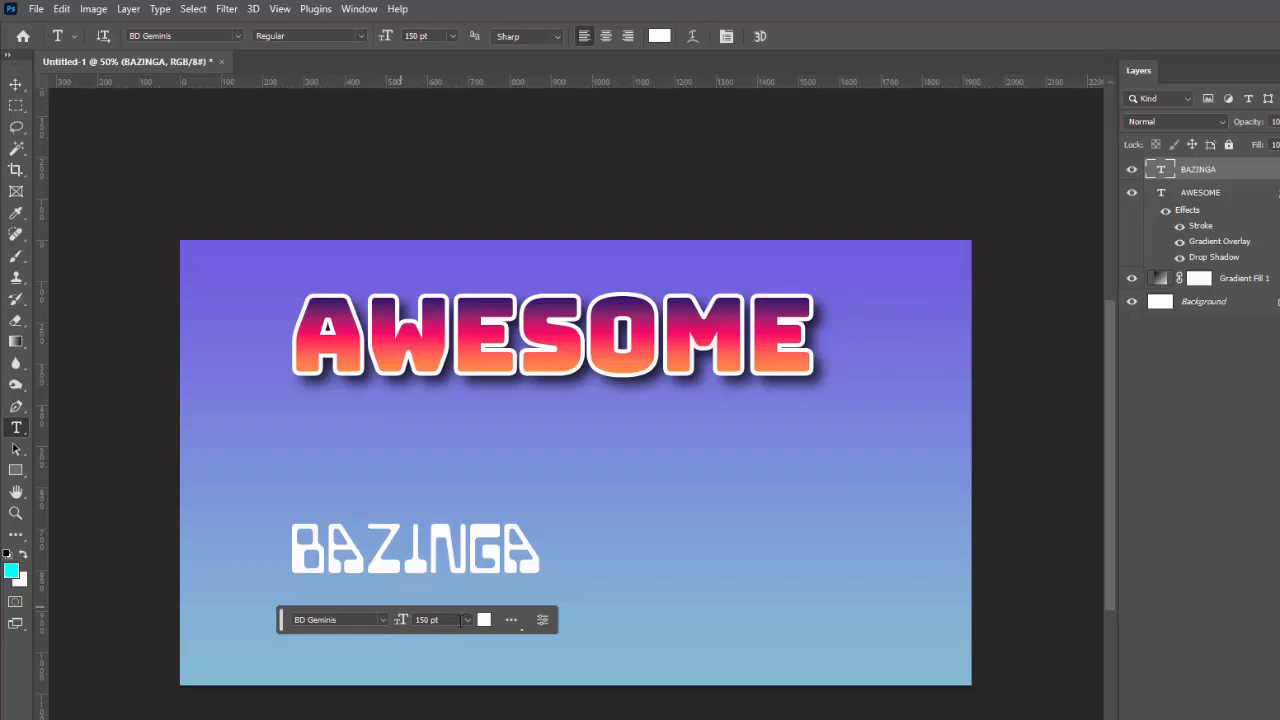
- Change the BAZINGA text color to a bright saturated blue
click(484, 620)
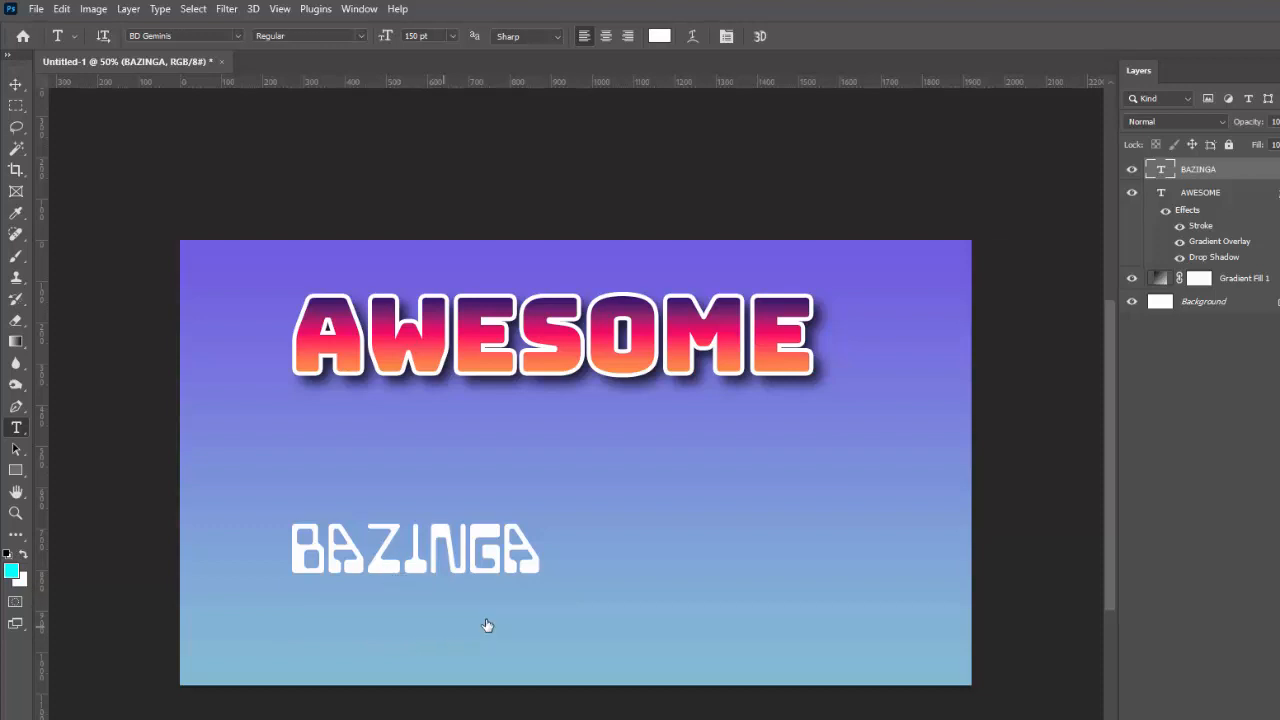
drag(831, 366, 820, 367)
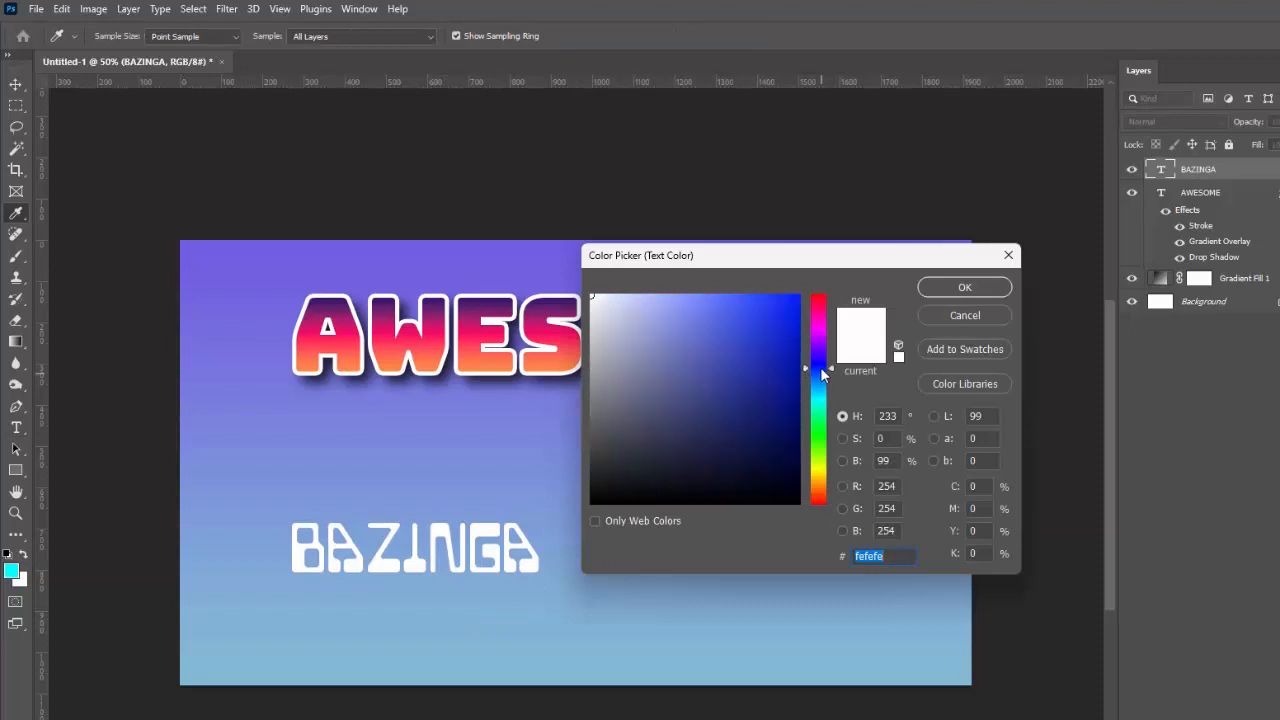
drag(738, 302, 780, 302)
click(953, 289)
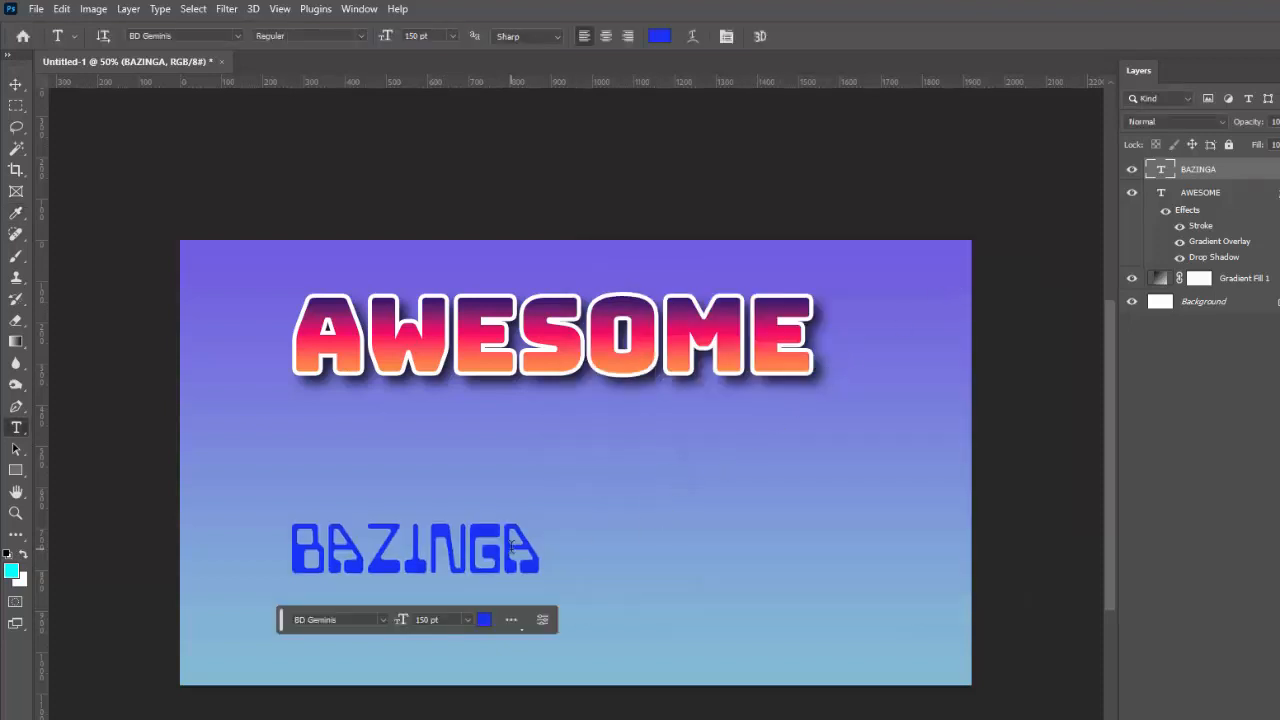
- Scale the BAZINGA text proportionally to about 203%, move it directly beneath AWESOME, and commit the transform
key(ctrl+t)
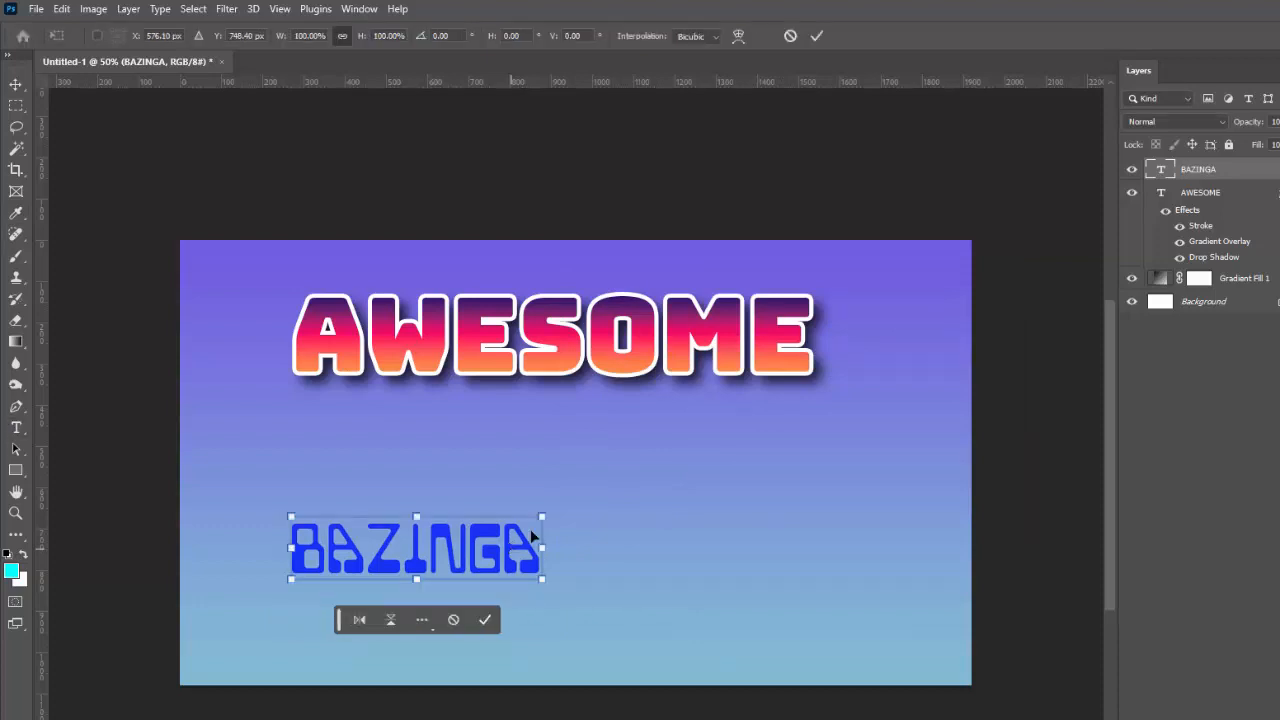
drag(540, 517, 793, 410)
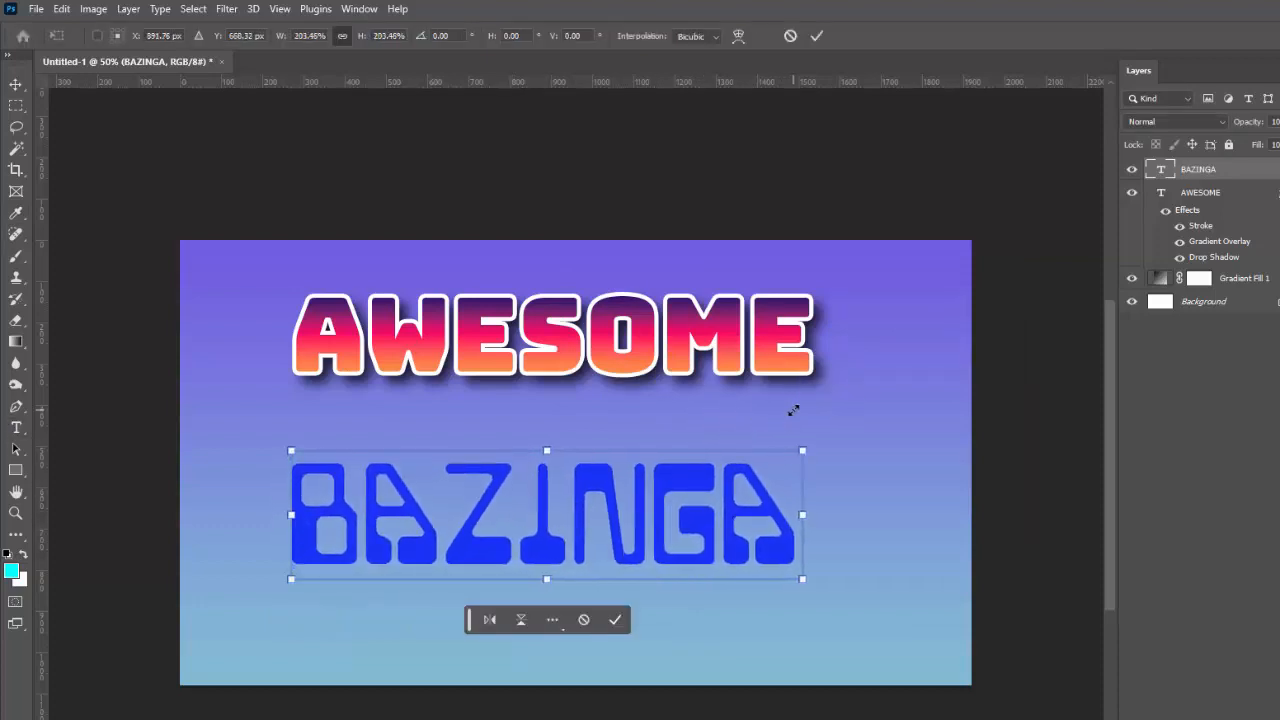
drag(738, 499, 749, 455)
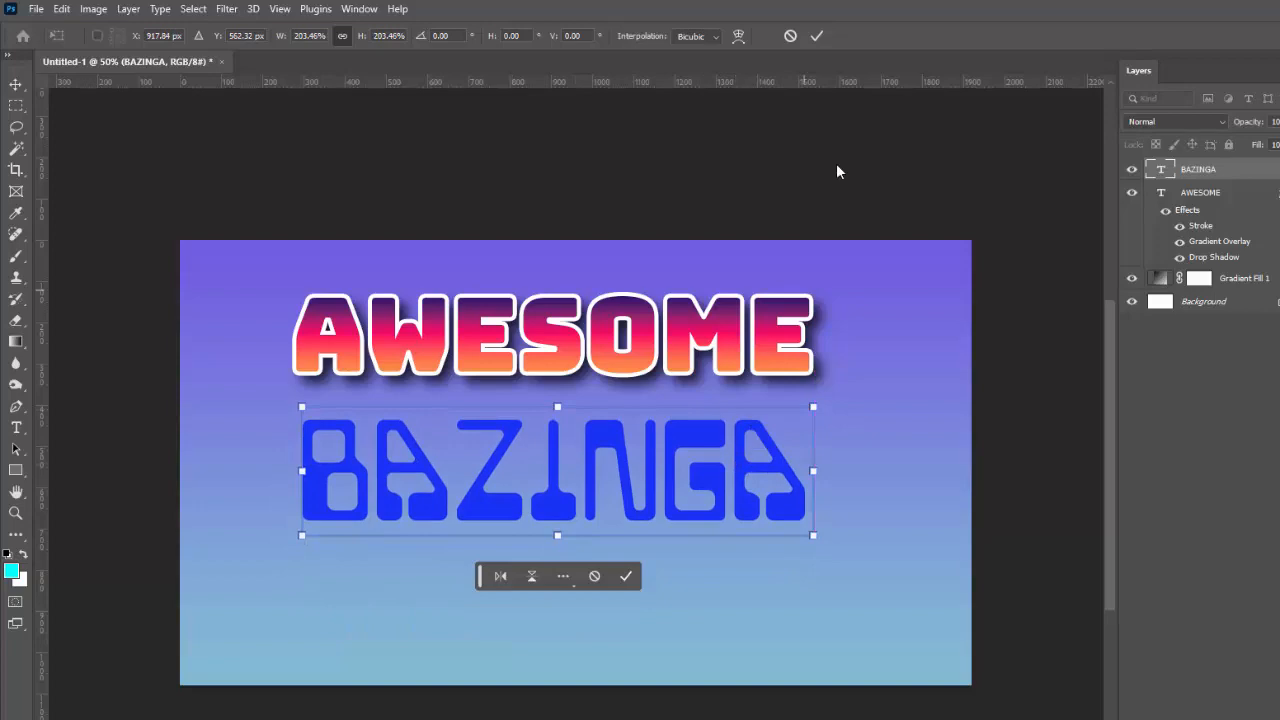
click(626, 577)
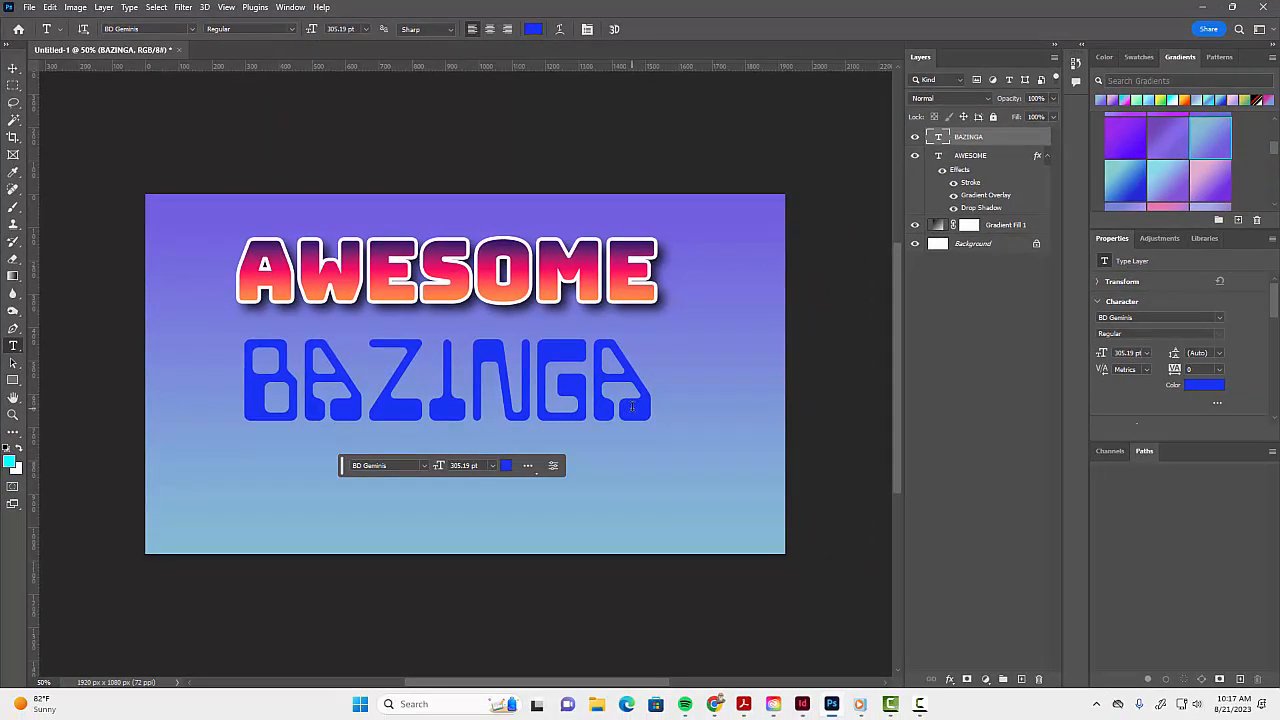
- Add a white Outer Glow to the BAZINGA layer with Normal blending, 73% opacity, 21% spread and 70 px size
click(950, 680)
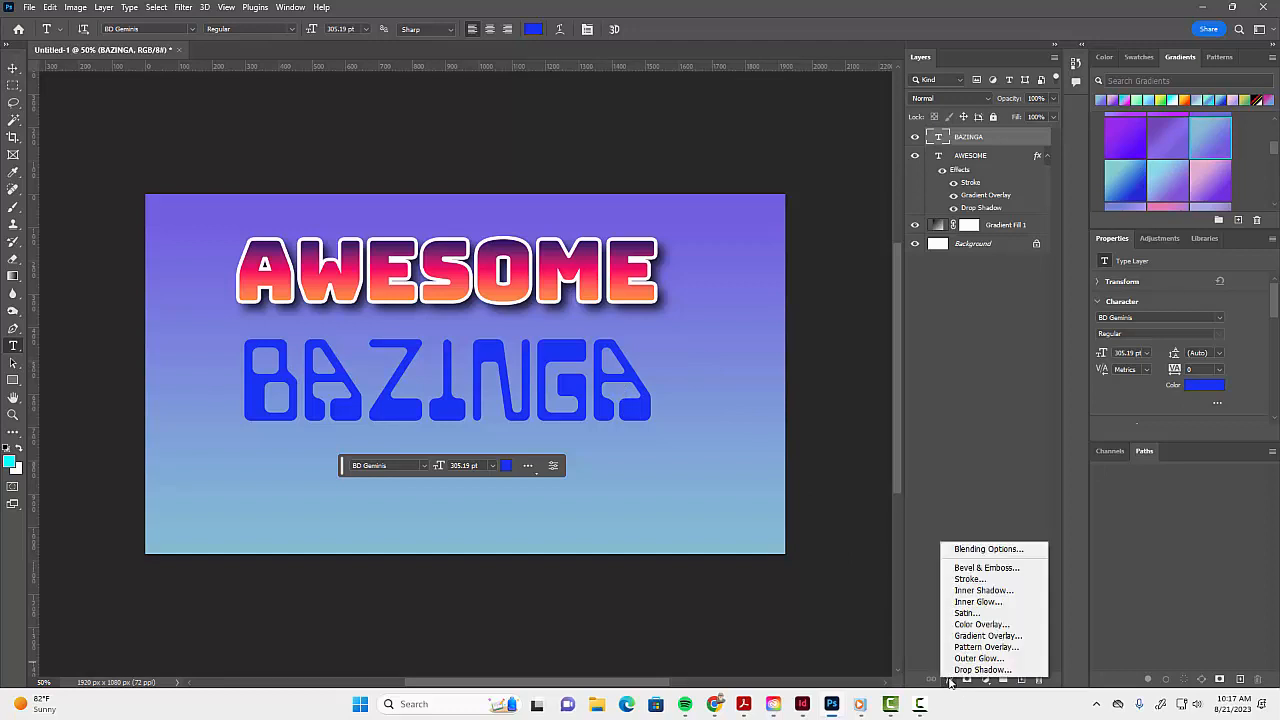
click(975, 658)
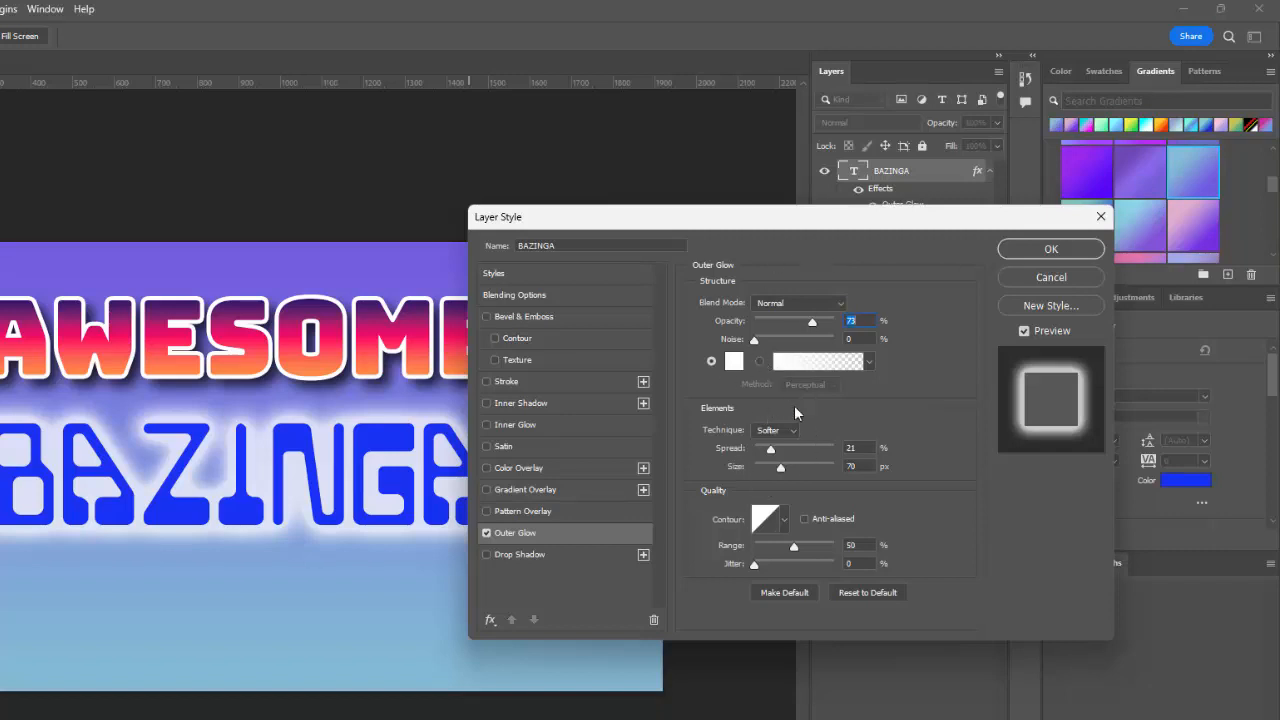
click(1040, 250)
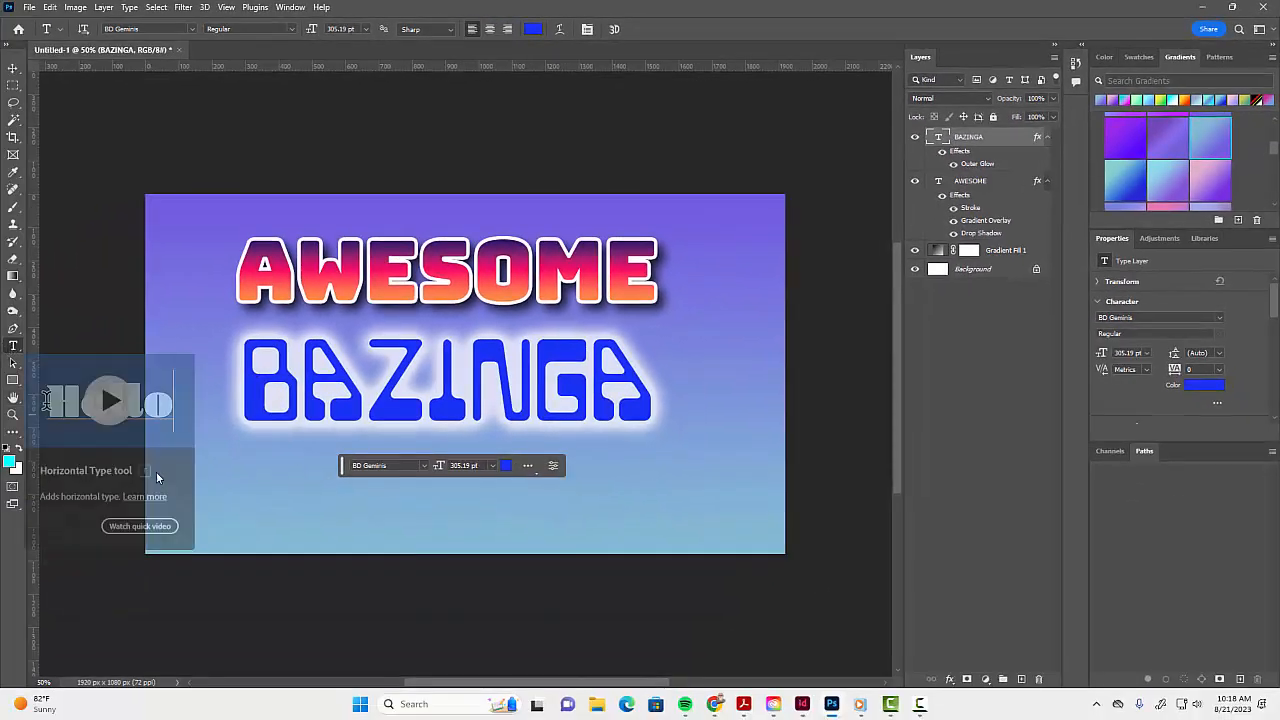
- Add a third horizontal type layer reading AREA 1027 below BAZINGA and commit it
click(284, 524)
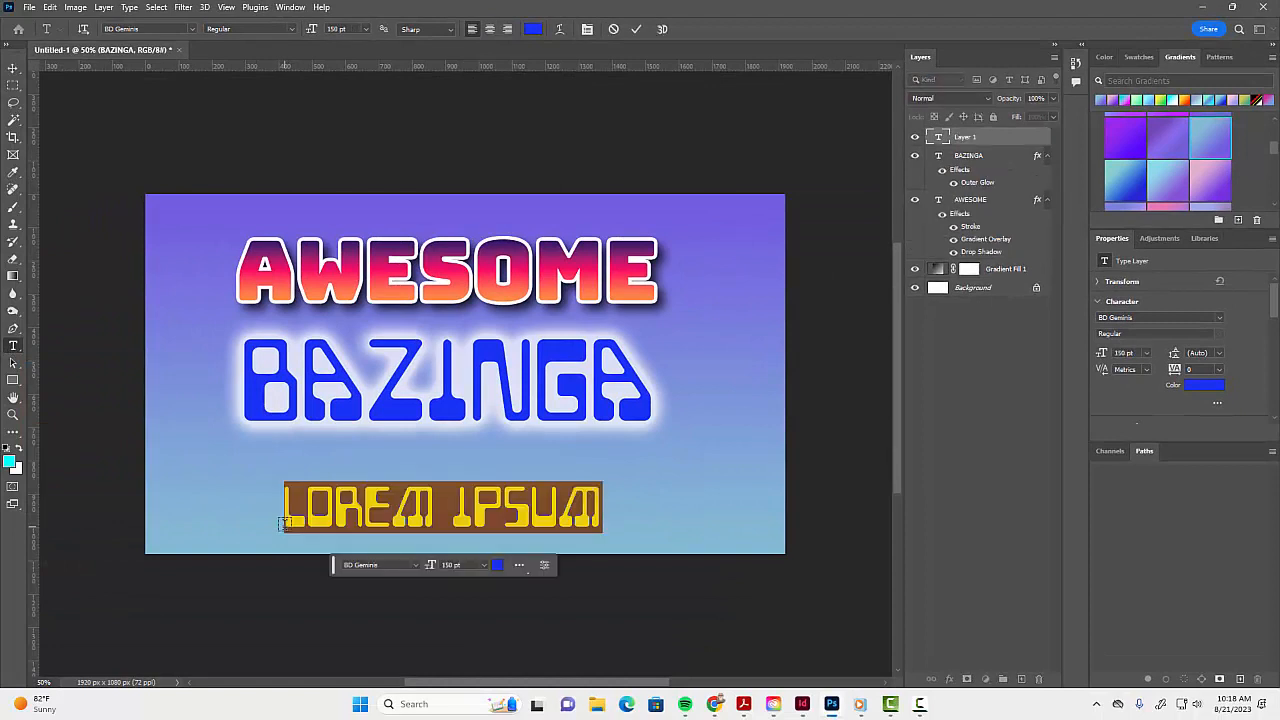
text(ARE)
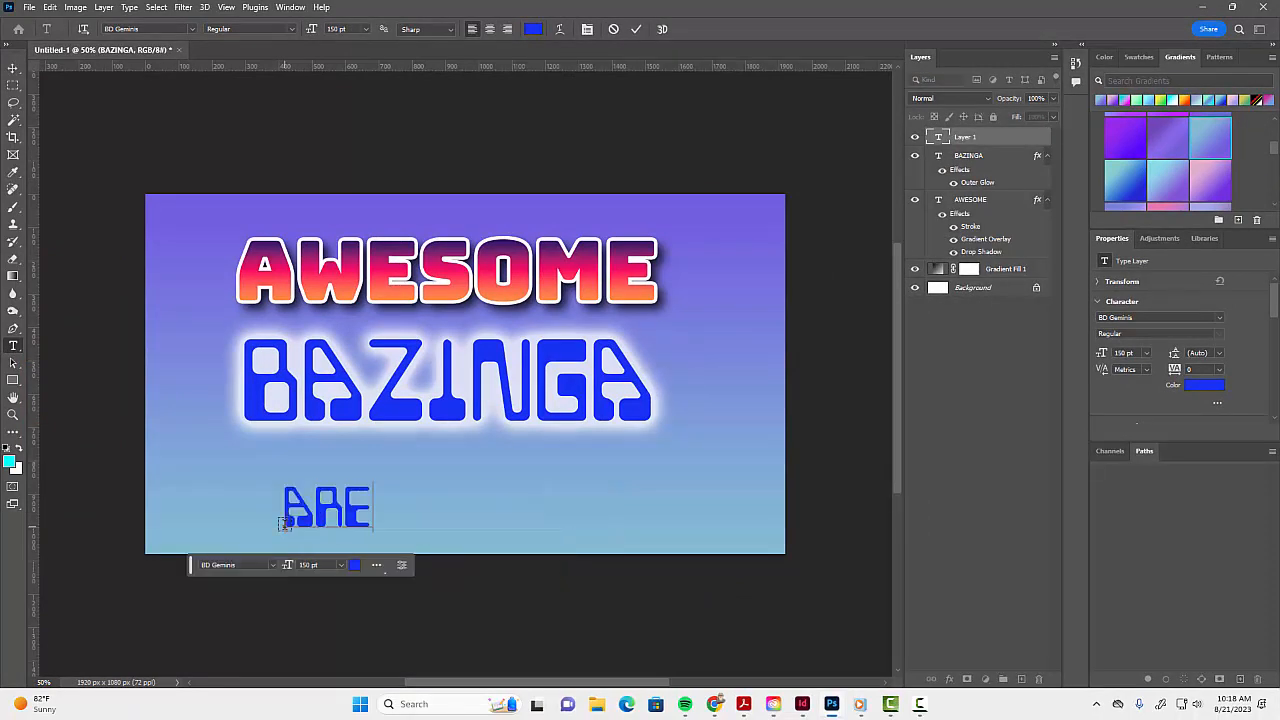
text(A 1027)
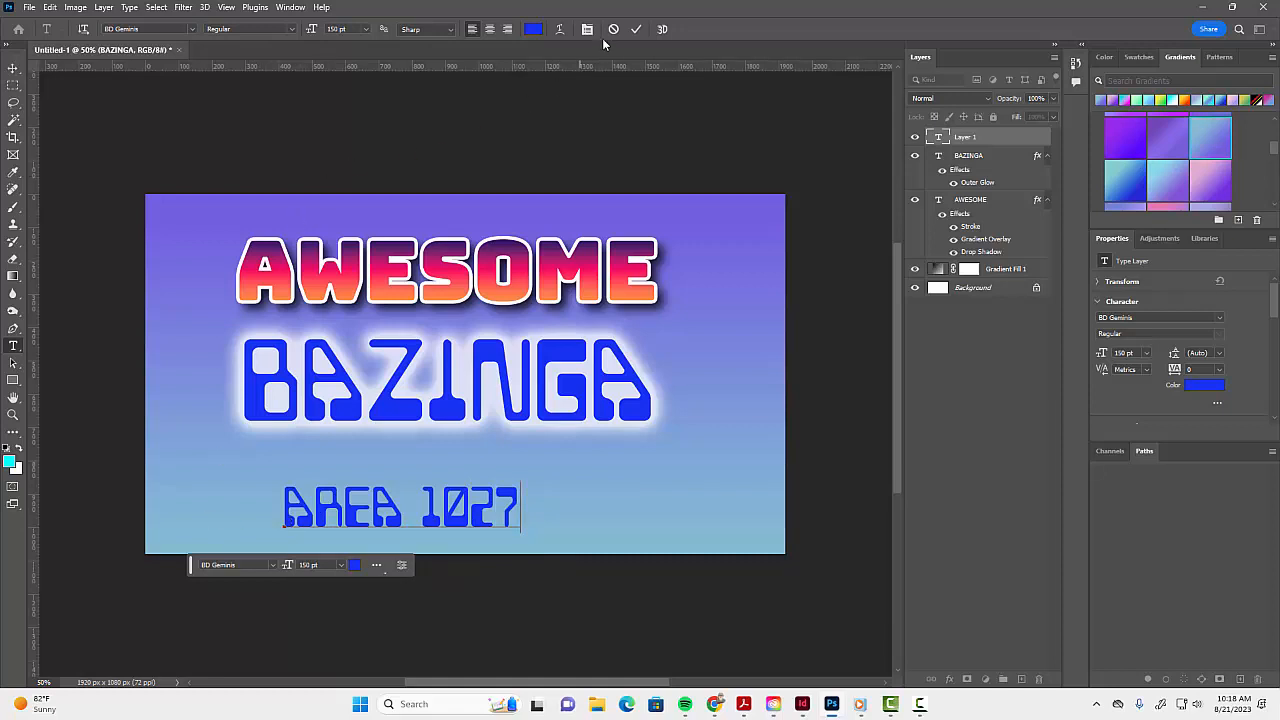
click(637, 30)
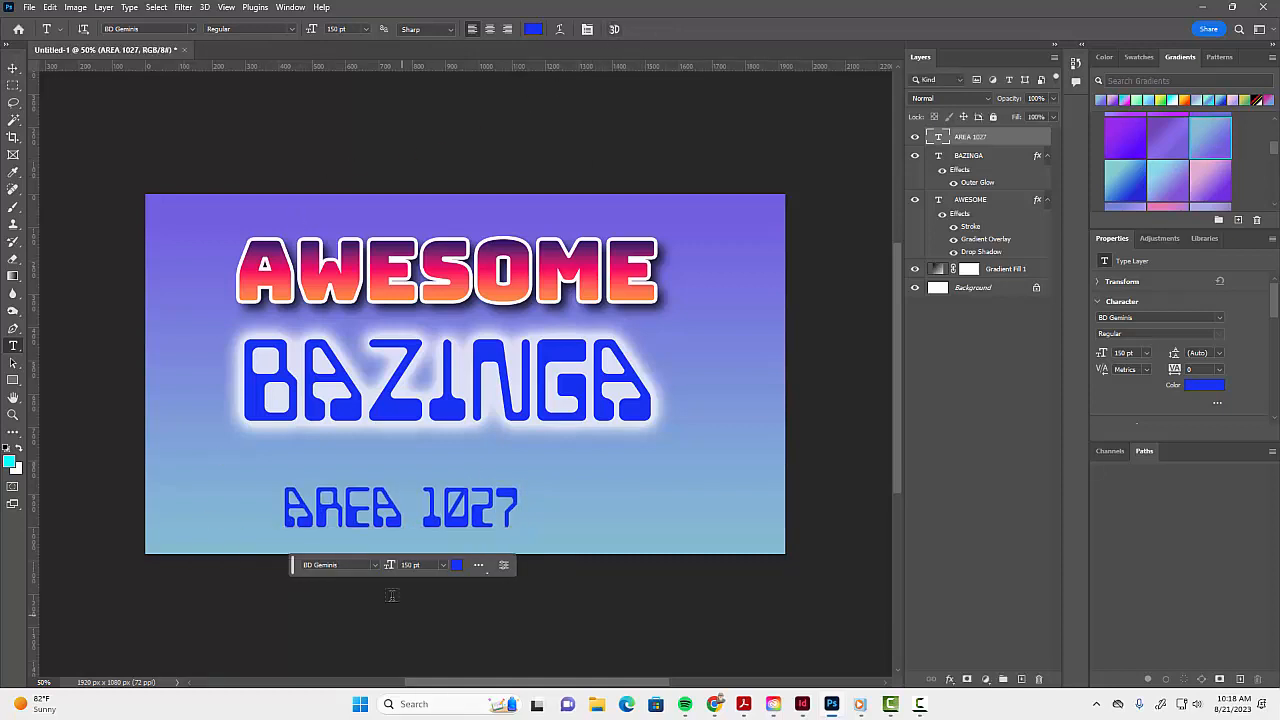
- Browse the font list and set the AREA 1027 text layer to Bigfish
click(374, 564)
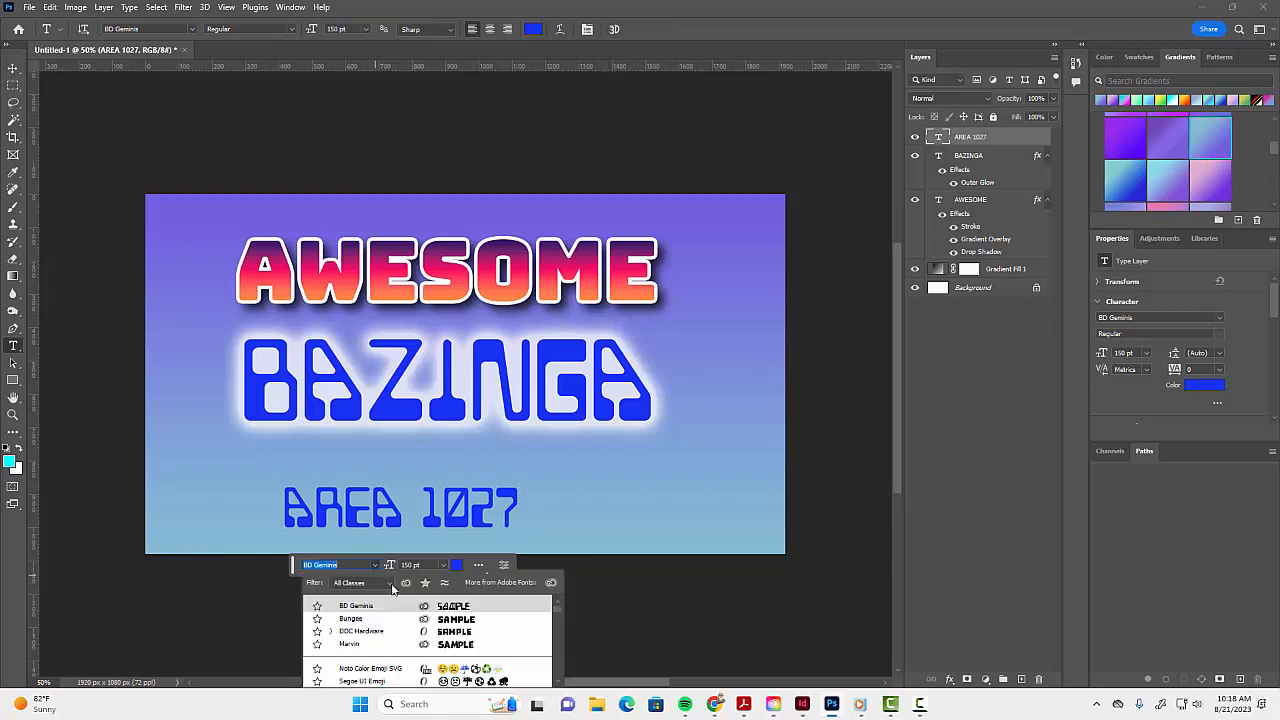
scroll(423, 643, down, 10)
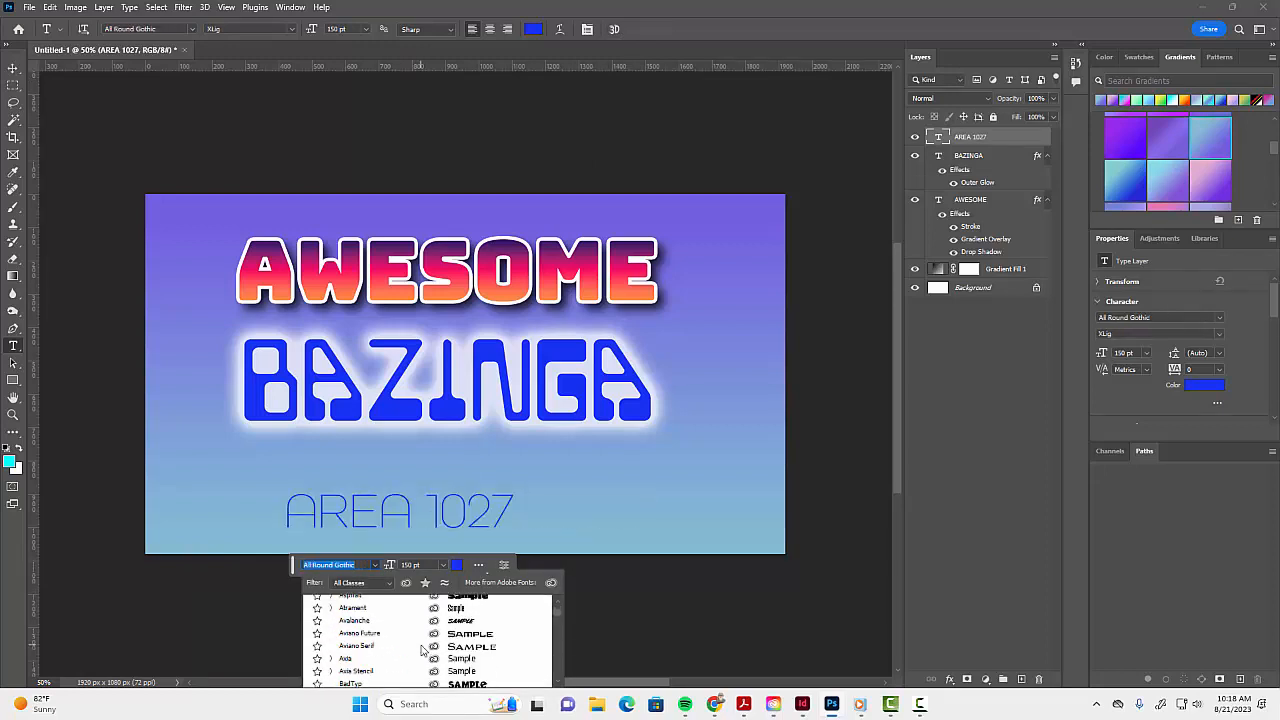
scroll(423, 650, down, 10)
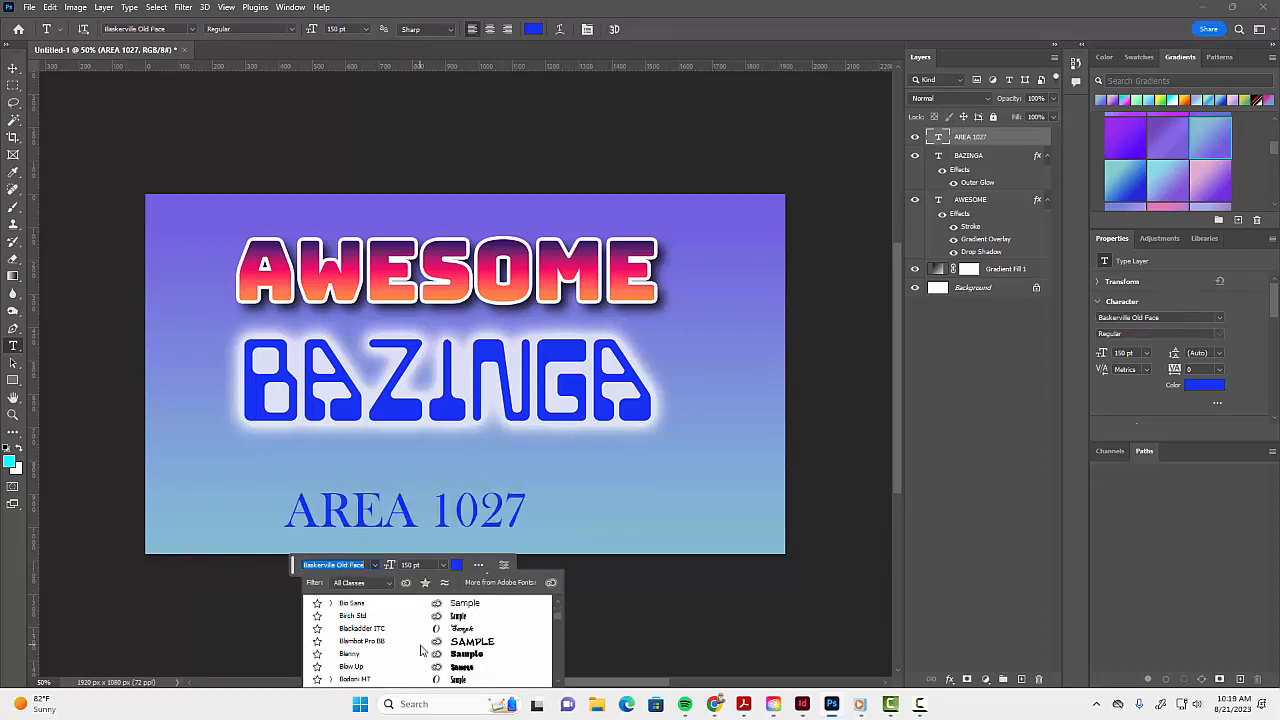
scroll(421, 650, up, 1)
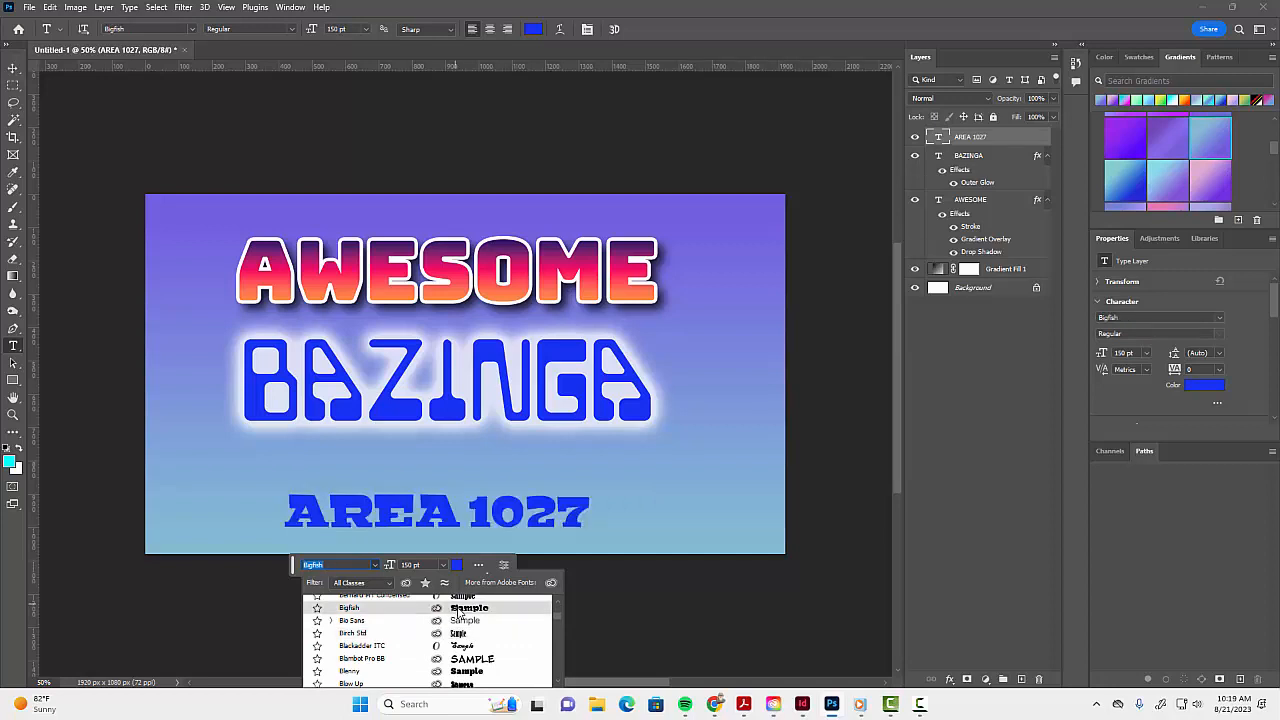
click(459, 609)
- Change the AREA 1027 text color to golden yellow, ffba00
click(489, 570)
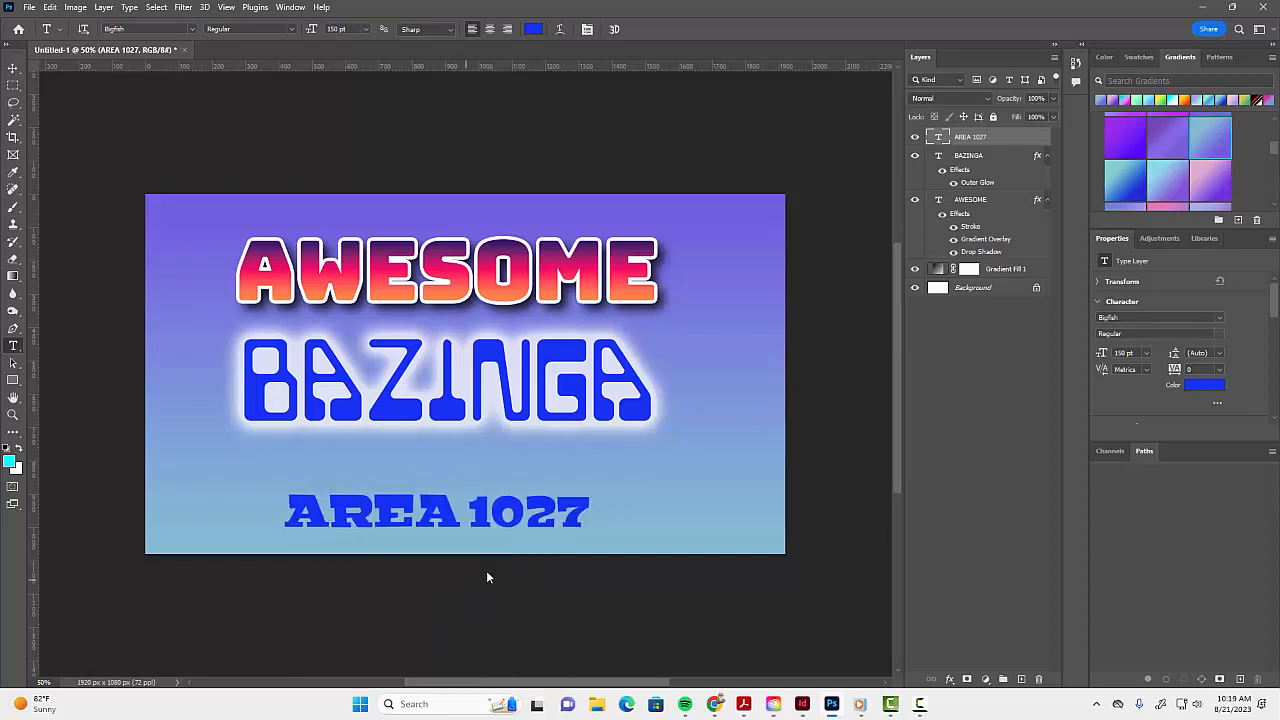
click(659, 377)
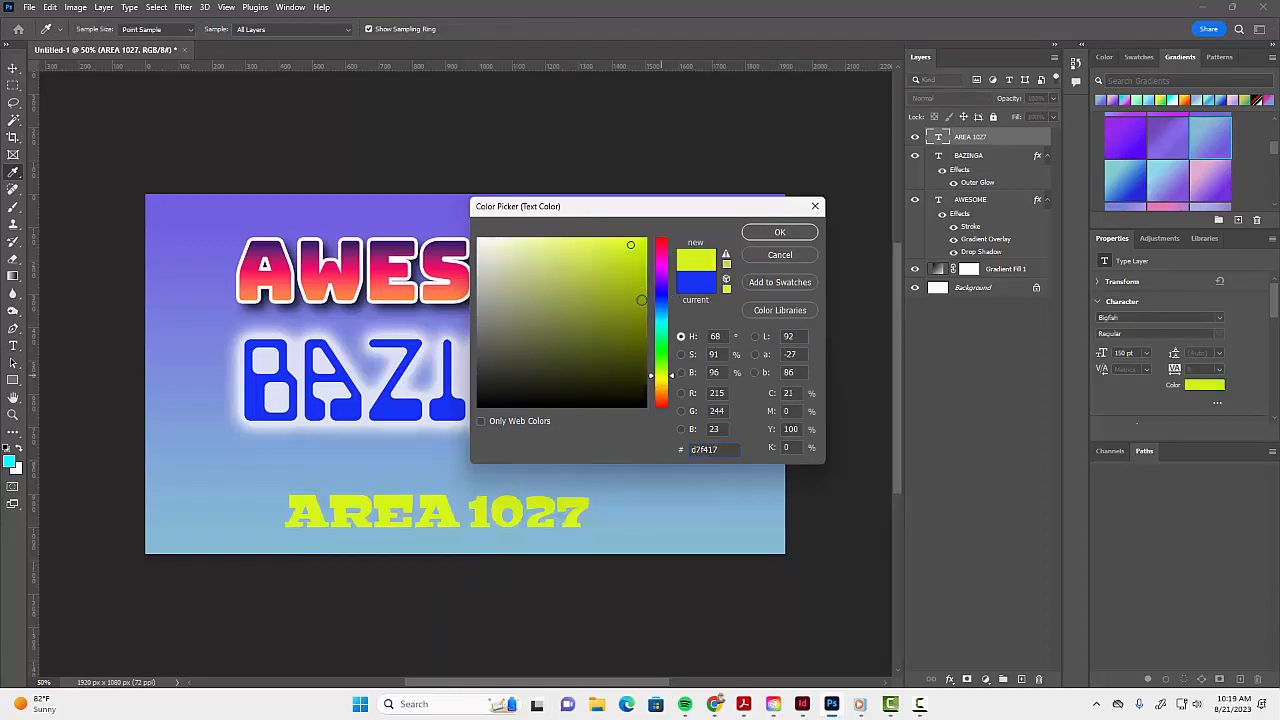
drag(644, 241, 657, 241)
drag(670, 370, 667, 387)
drag(642, 281, 649, 237)
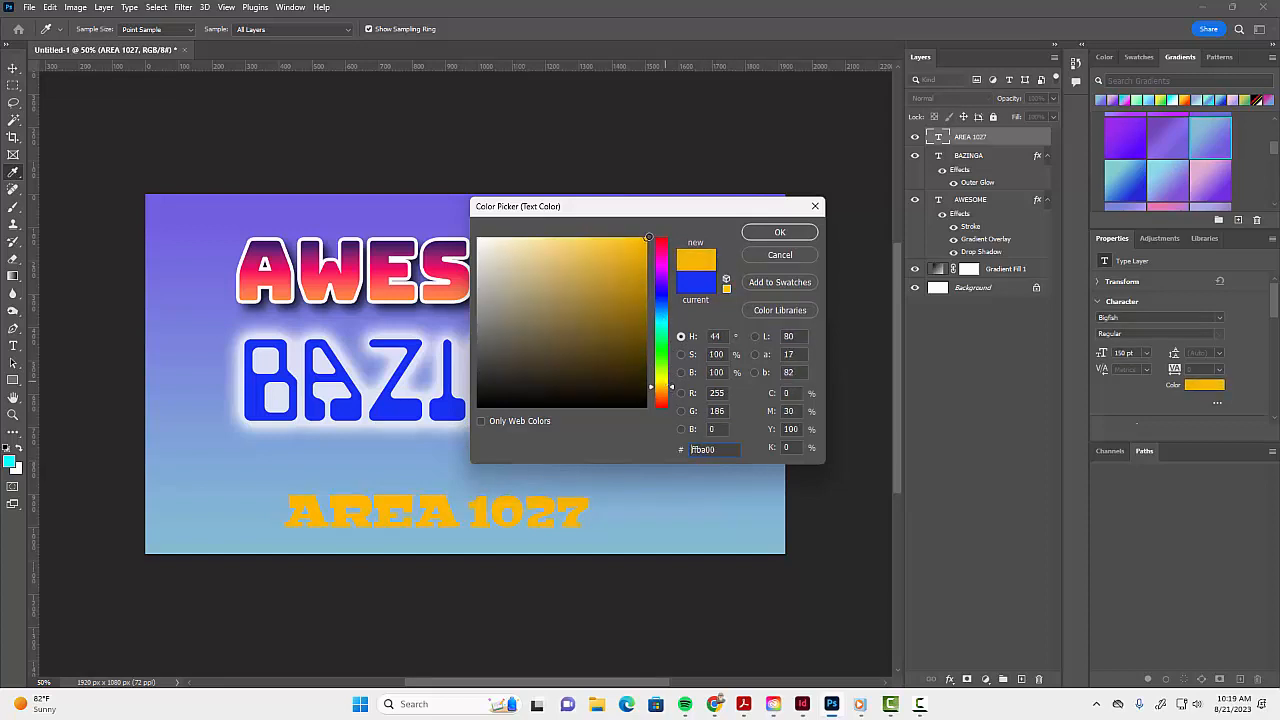
click(756, 235)
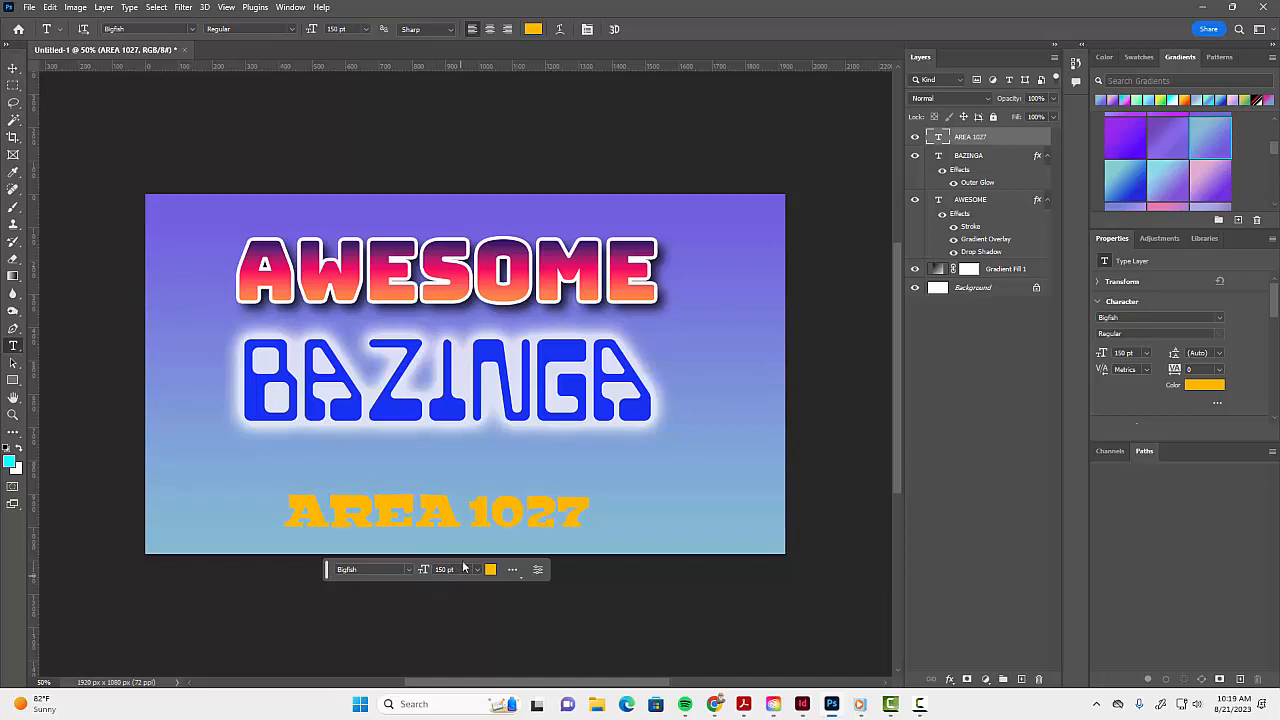
key(ctrl+t)
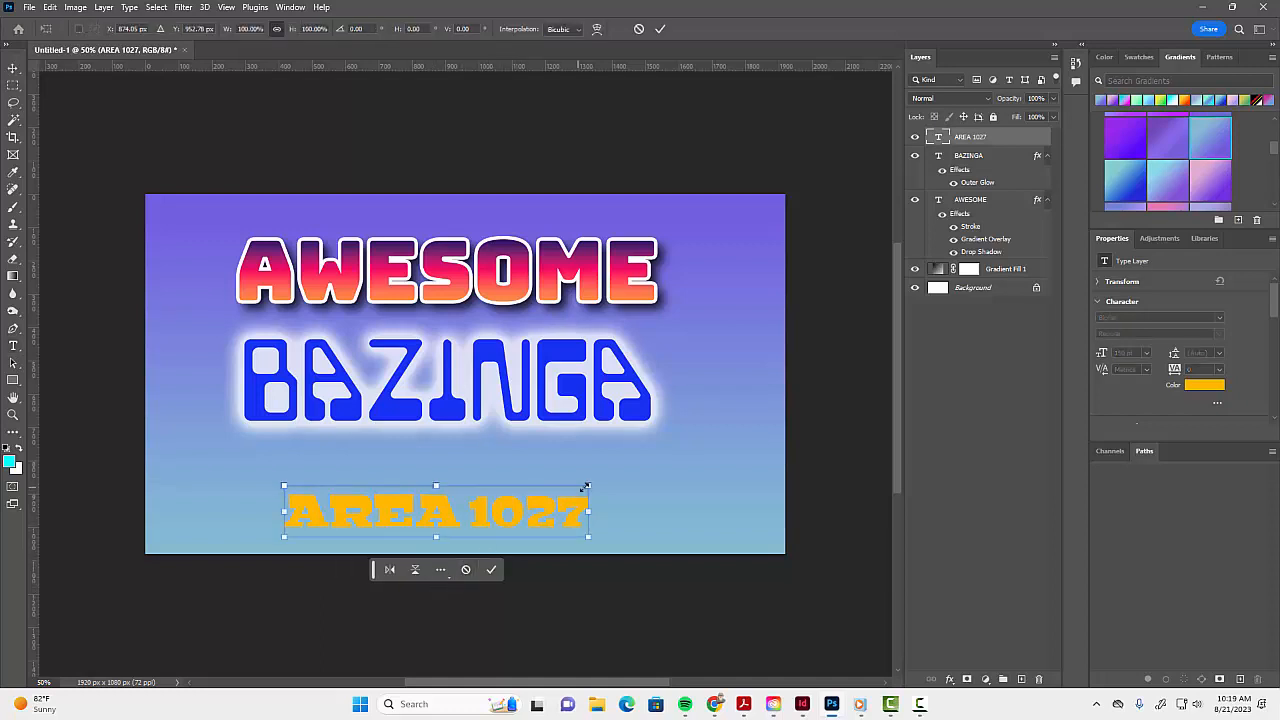
drag(592, 482, 1107, 393)
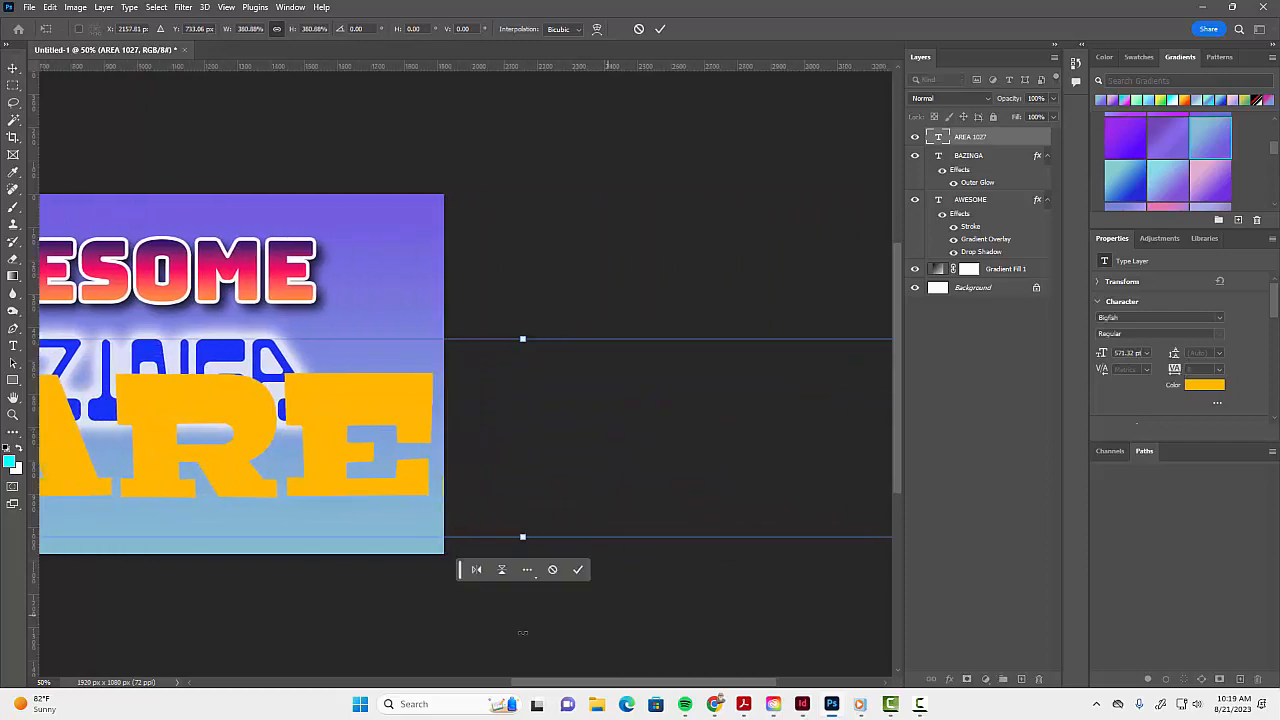
key(Escape)
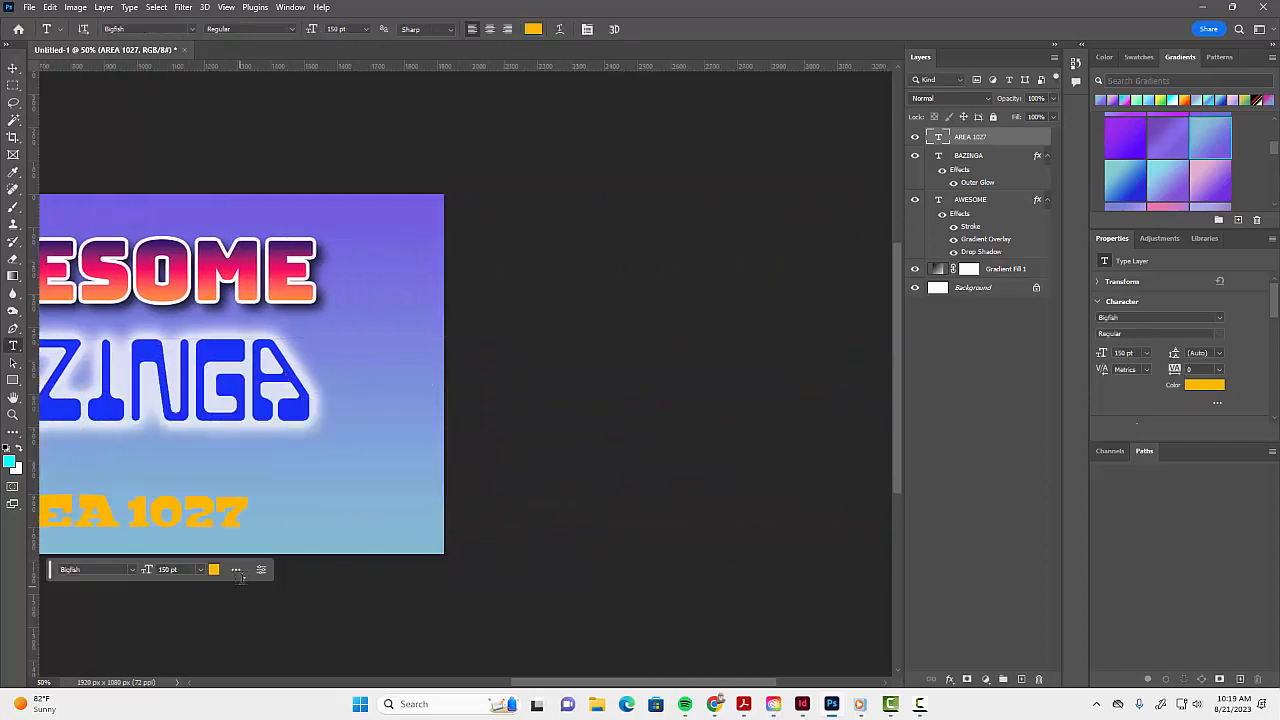
- Scale the AREA 1027 text proportionally to about 147%, move it directly beneath BAZINGA, and commit the transform
drag(212, 578, 521, 526)
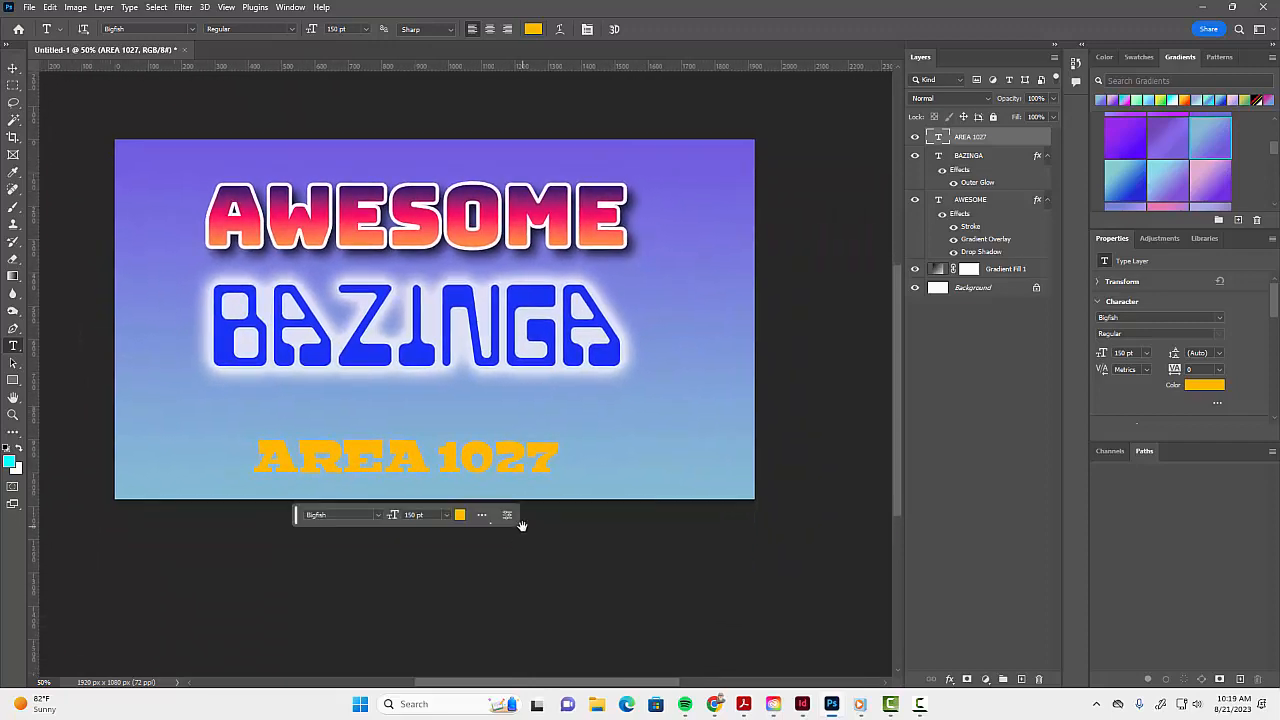
key(ctrl+t)
drag(563, 431, 699, 406)
drag(688, 453, 617, 441)
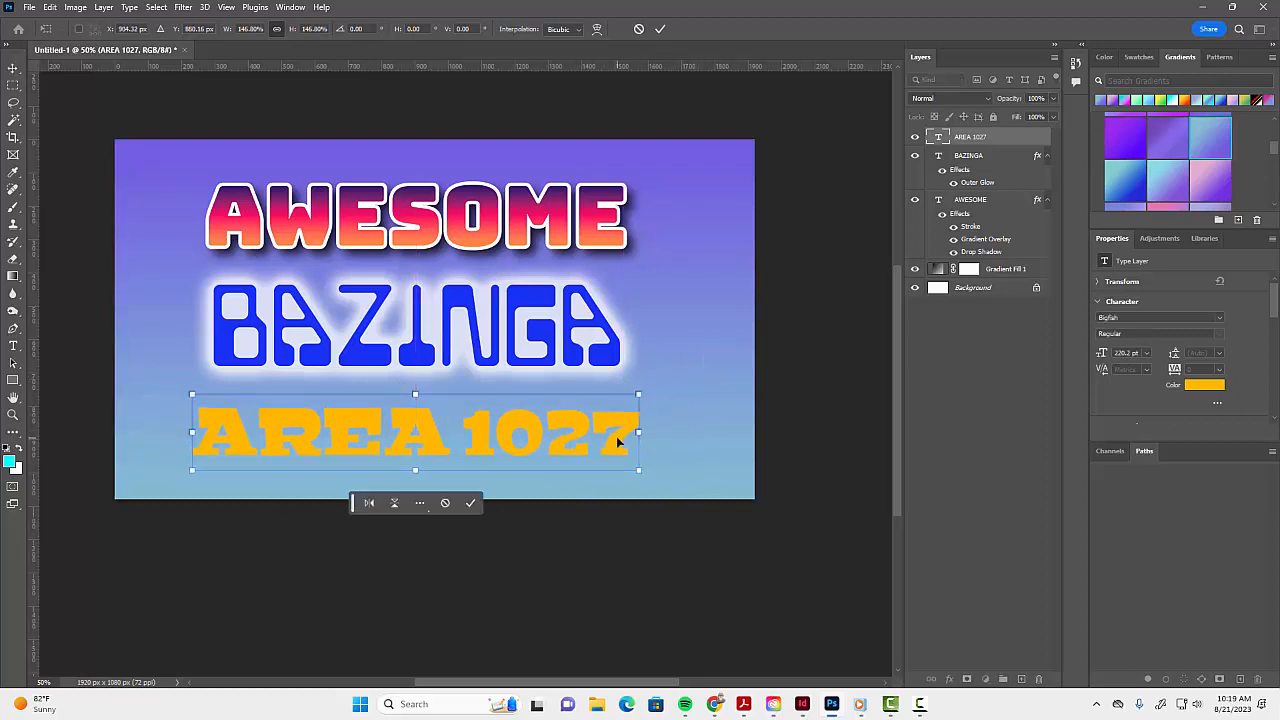
click(471, 503)
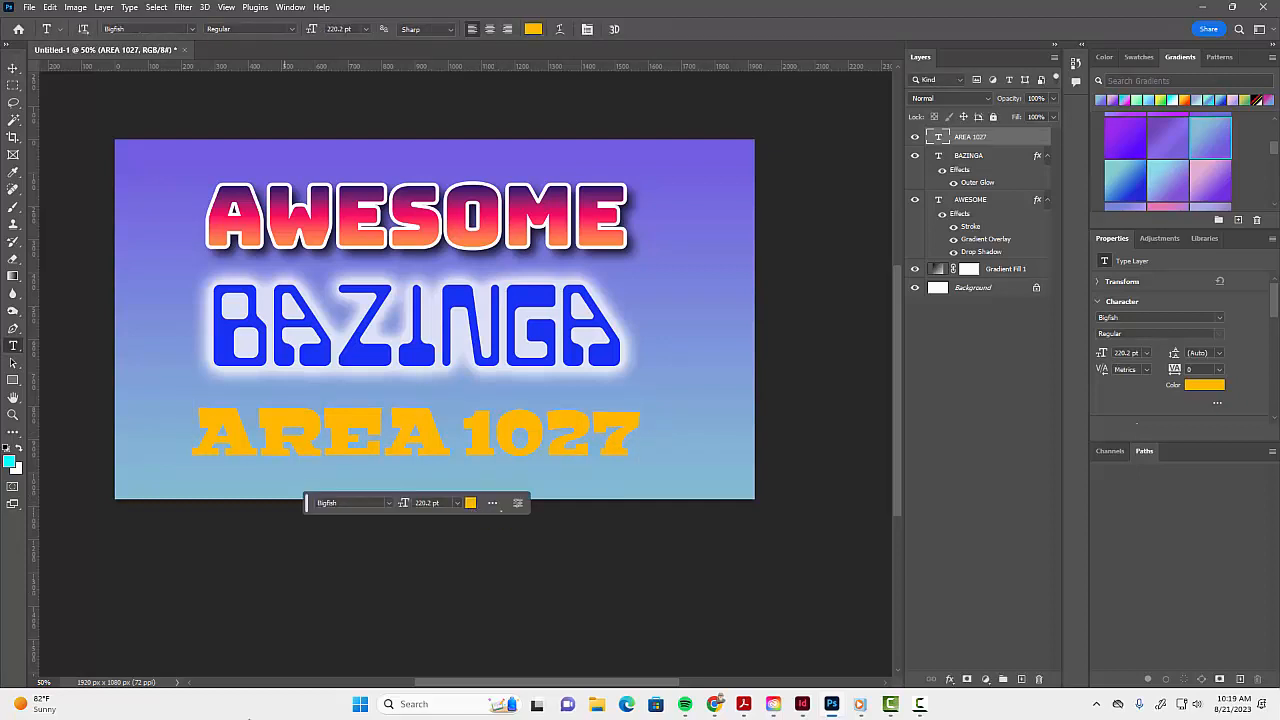
- Add a 10 px outside Stroke in black (000000) at 100% opacity to the AREA 1027 layer
click(948, 680)
click(973, 580)
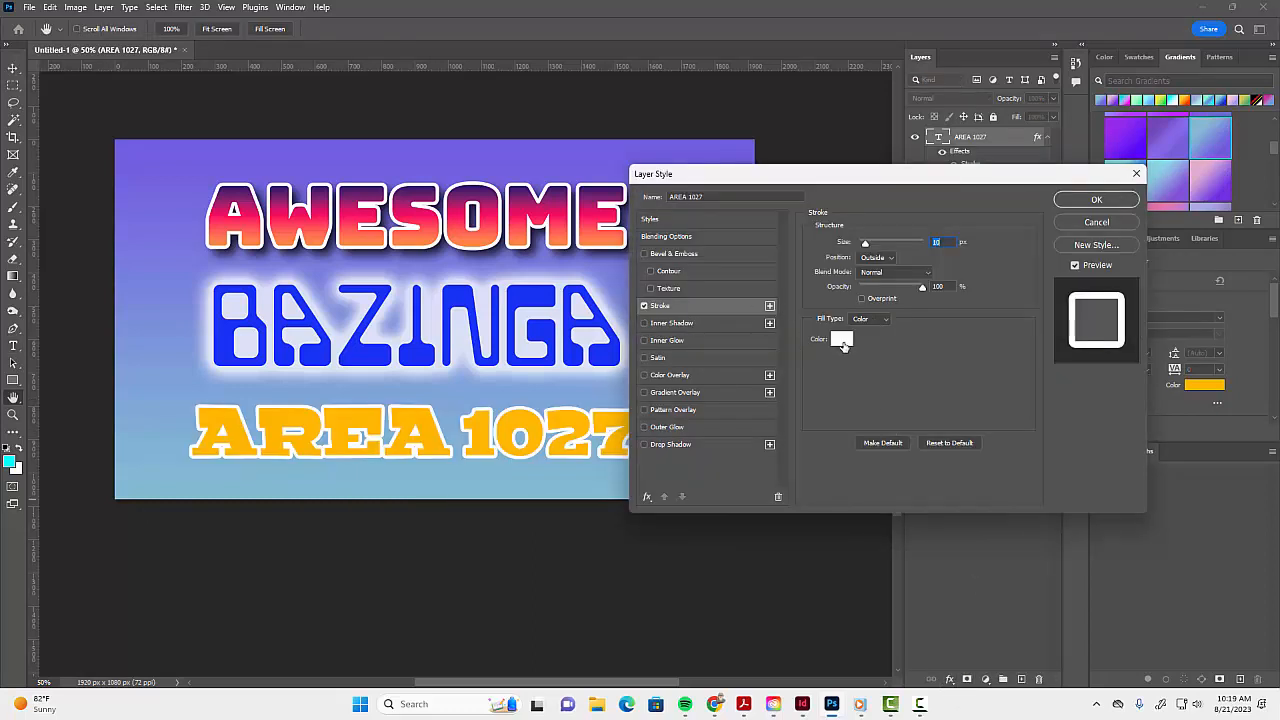
click(843, 343)
text(000000)
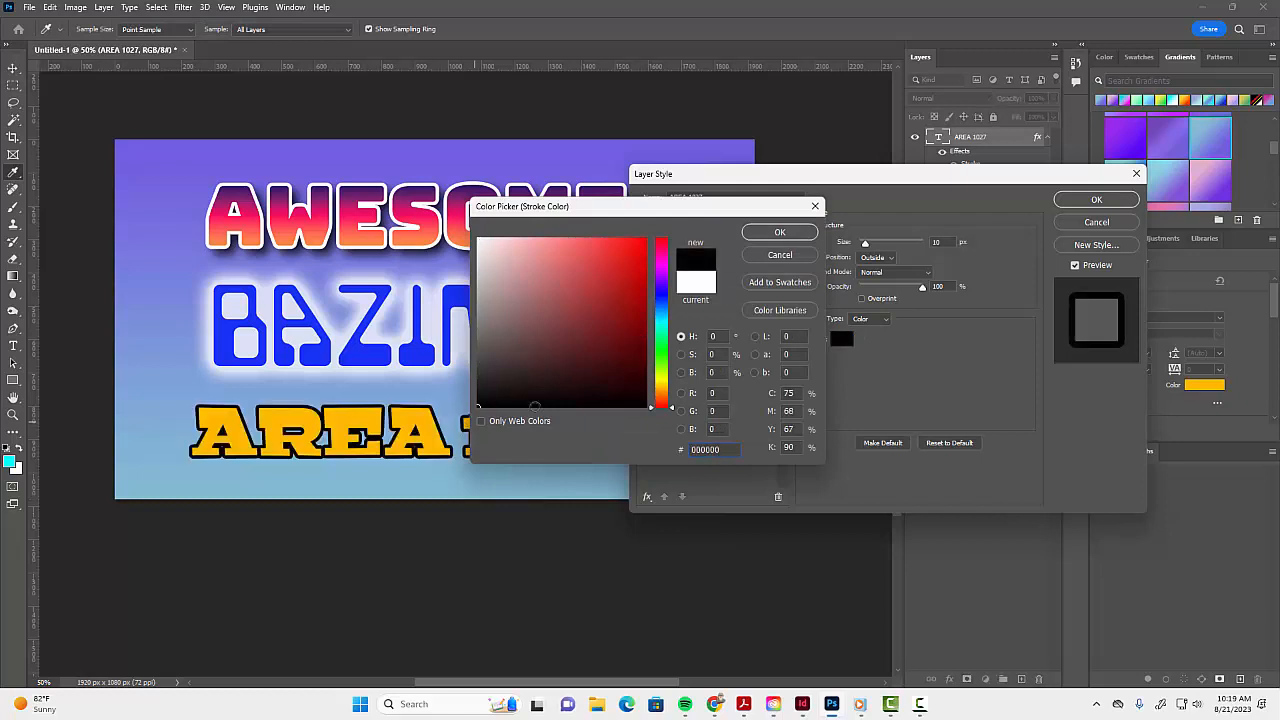
click(776, 233)
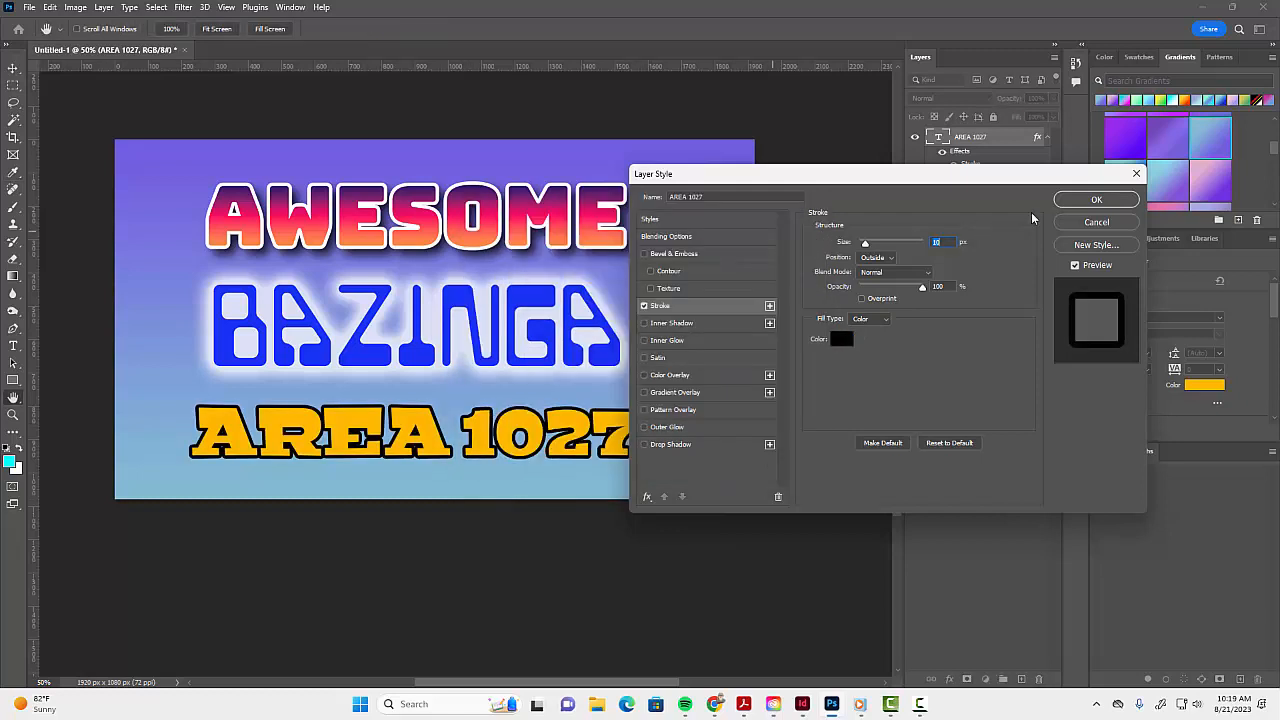
click(1092, 200)
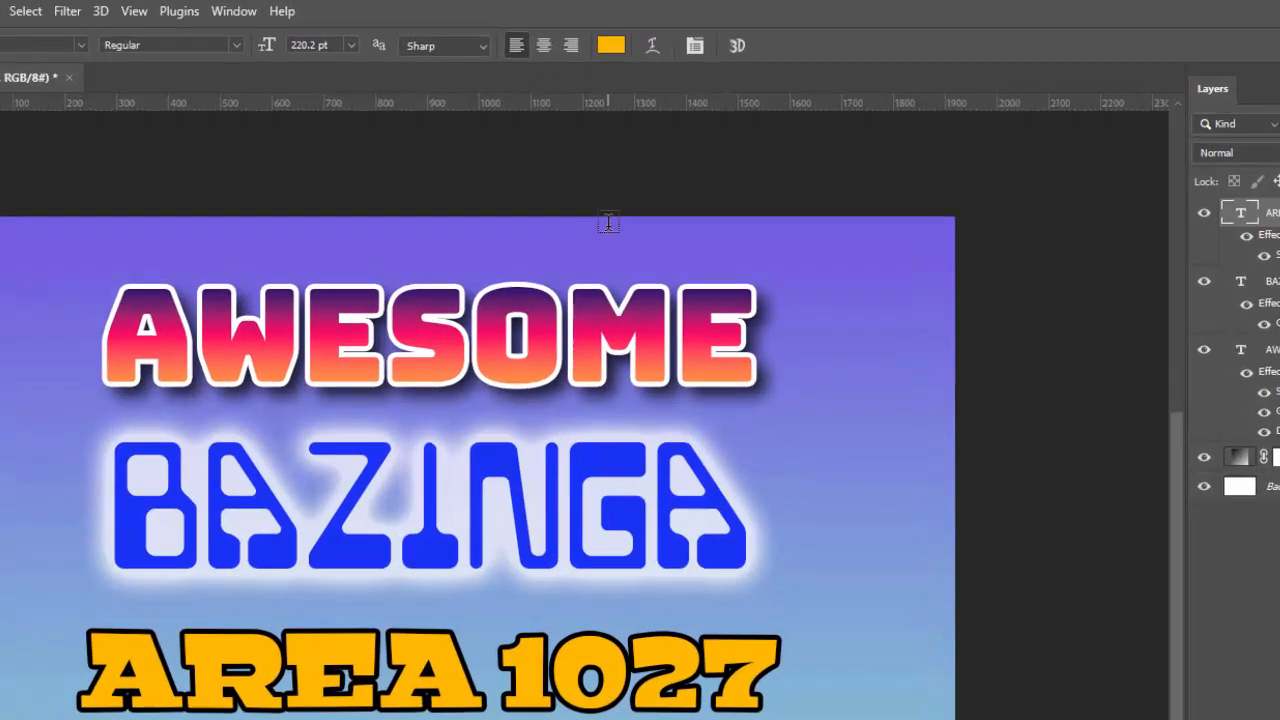
- Try the Arc, Wave, Flag, Fish and Twist warp styles on the AREA 1027 text
click(657, 48)
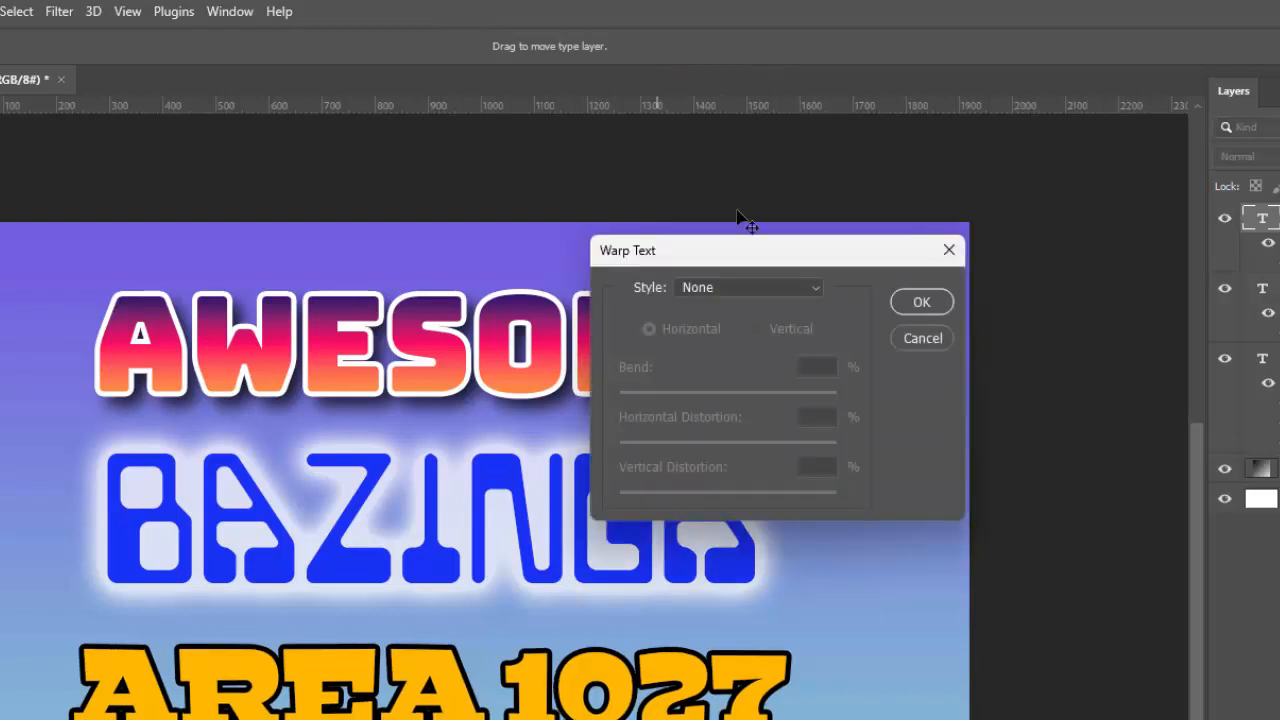
click(713, 290)
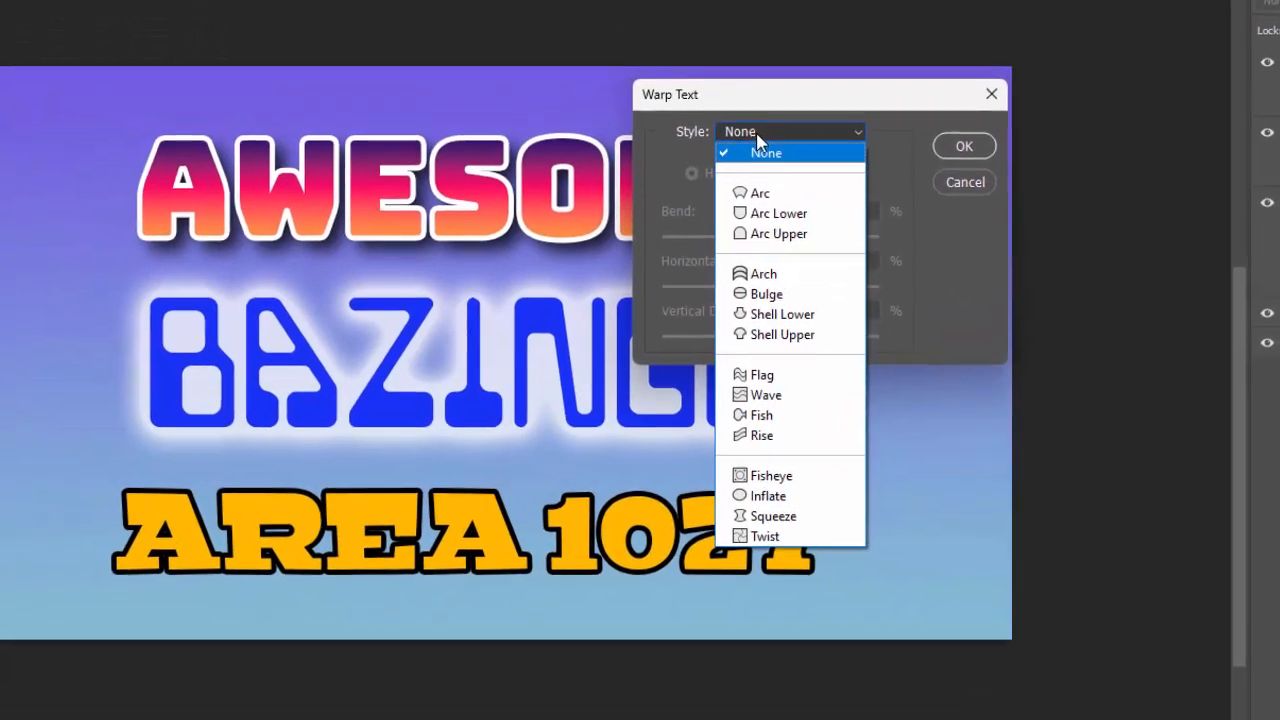
click(768, 182)
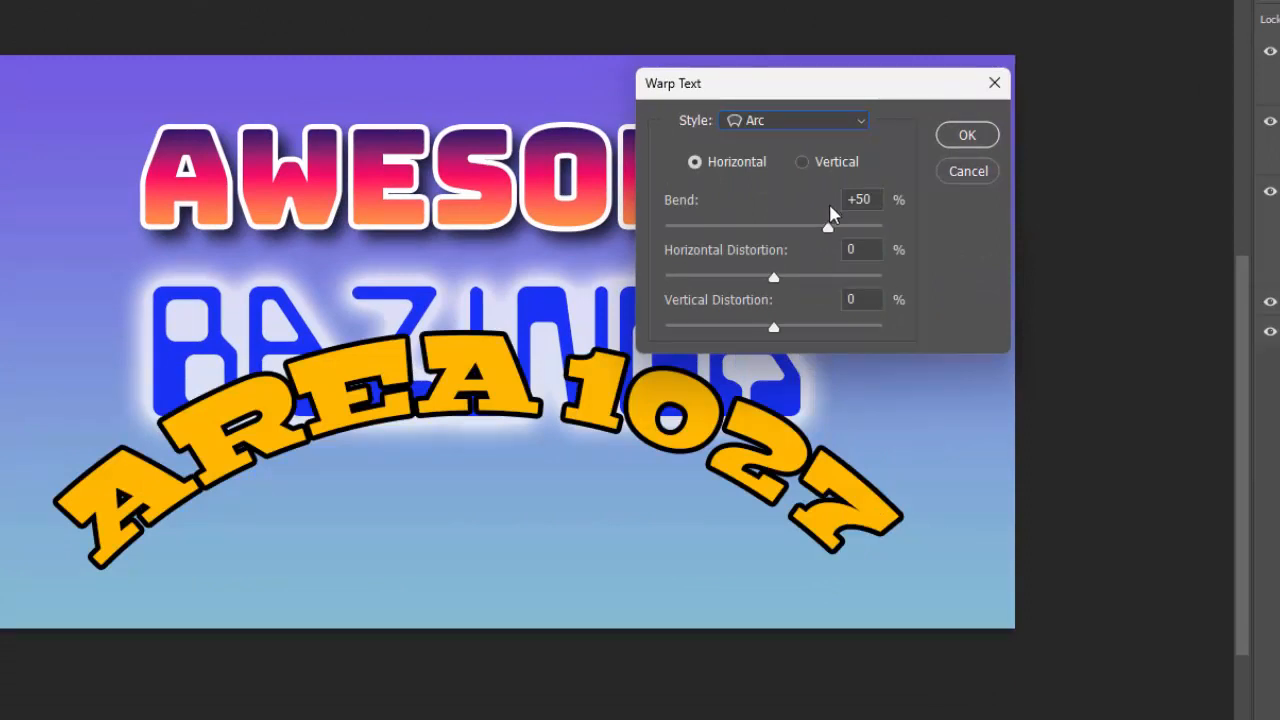
click(764, 128)
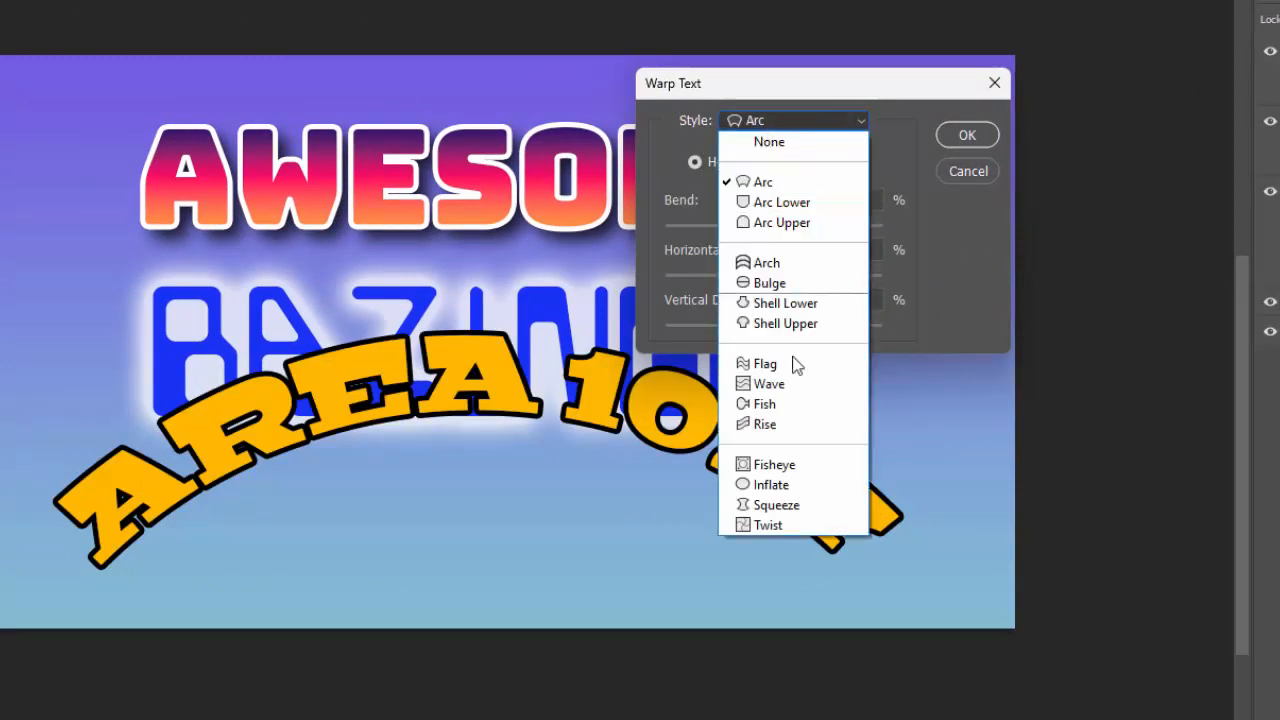
click(768, 385)
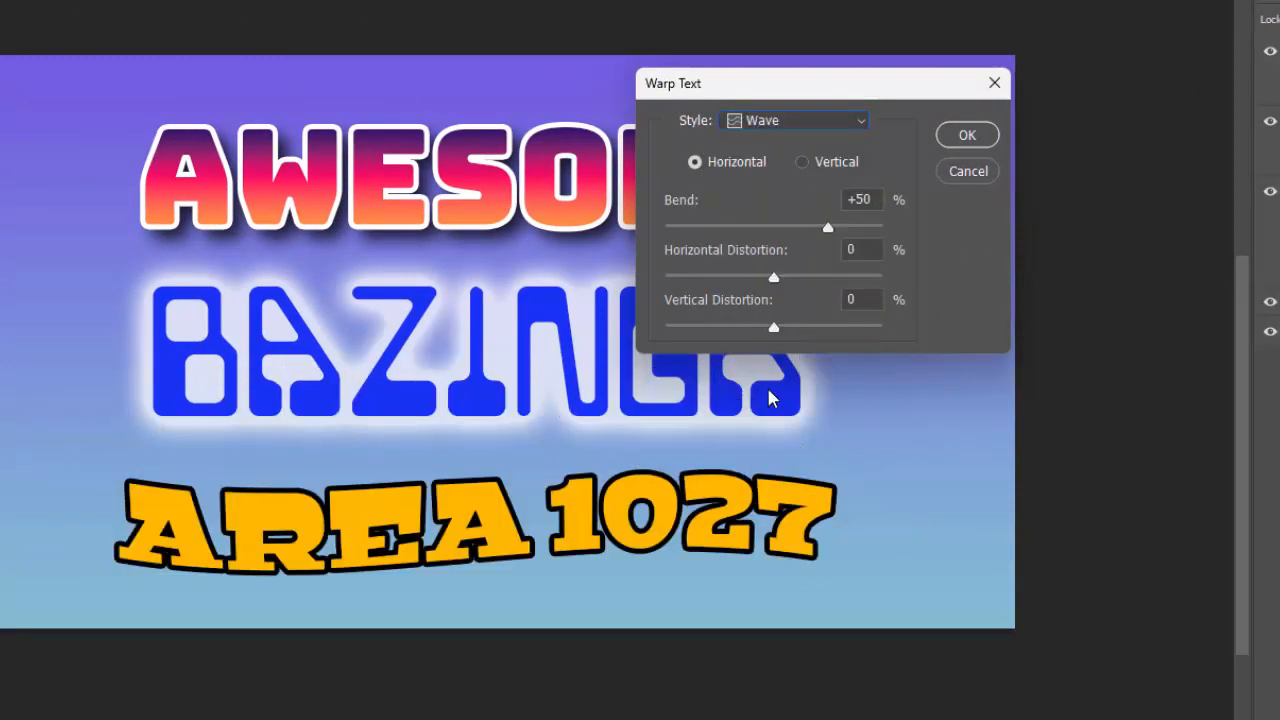
click(798, 120)
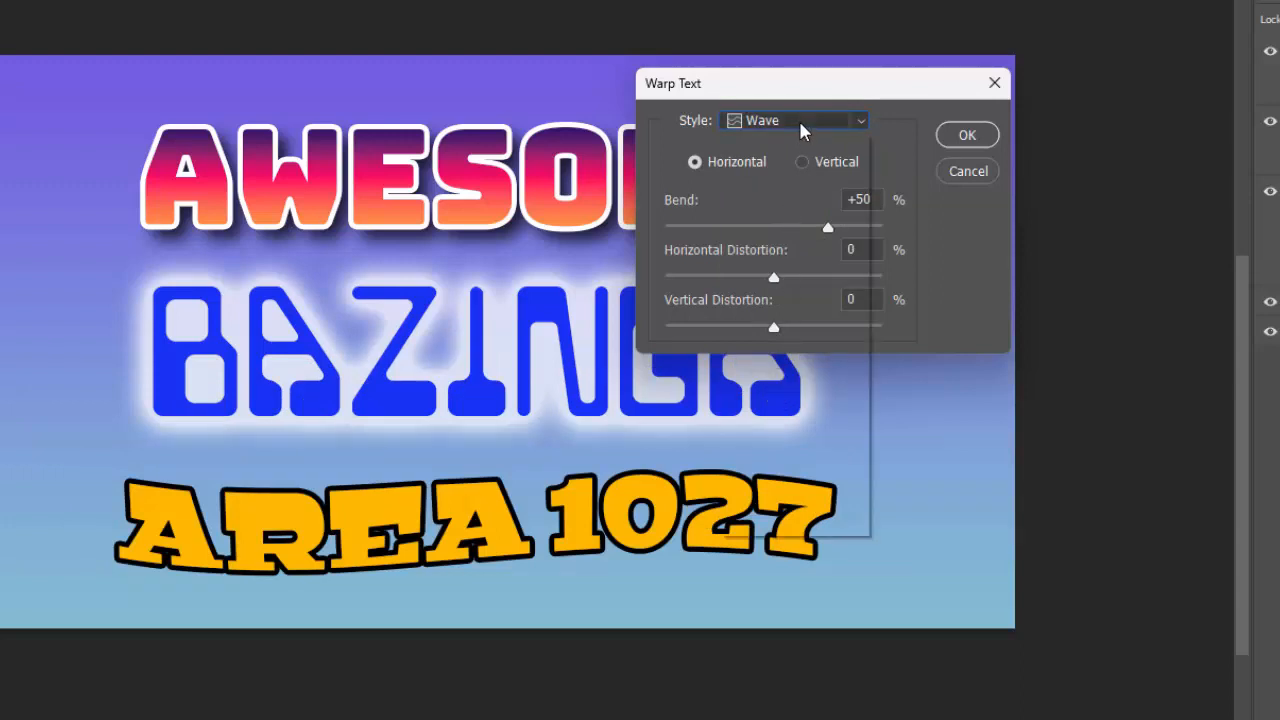
click(767, 363)
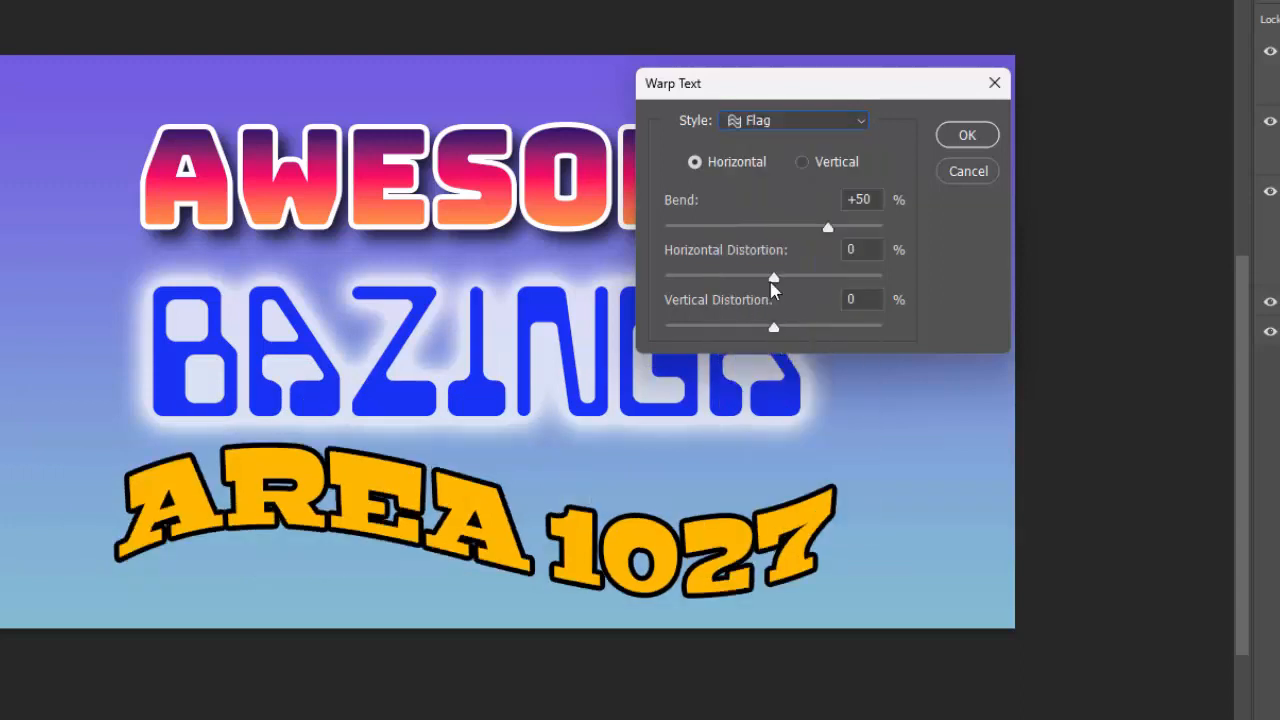
click(785, 122)
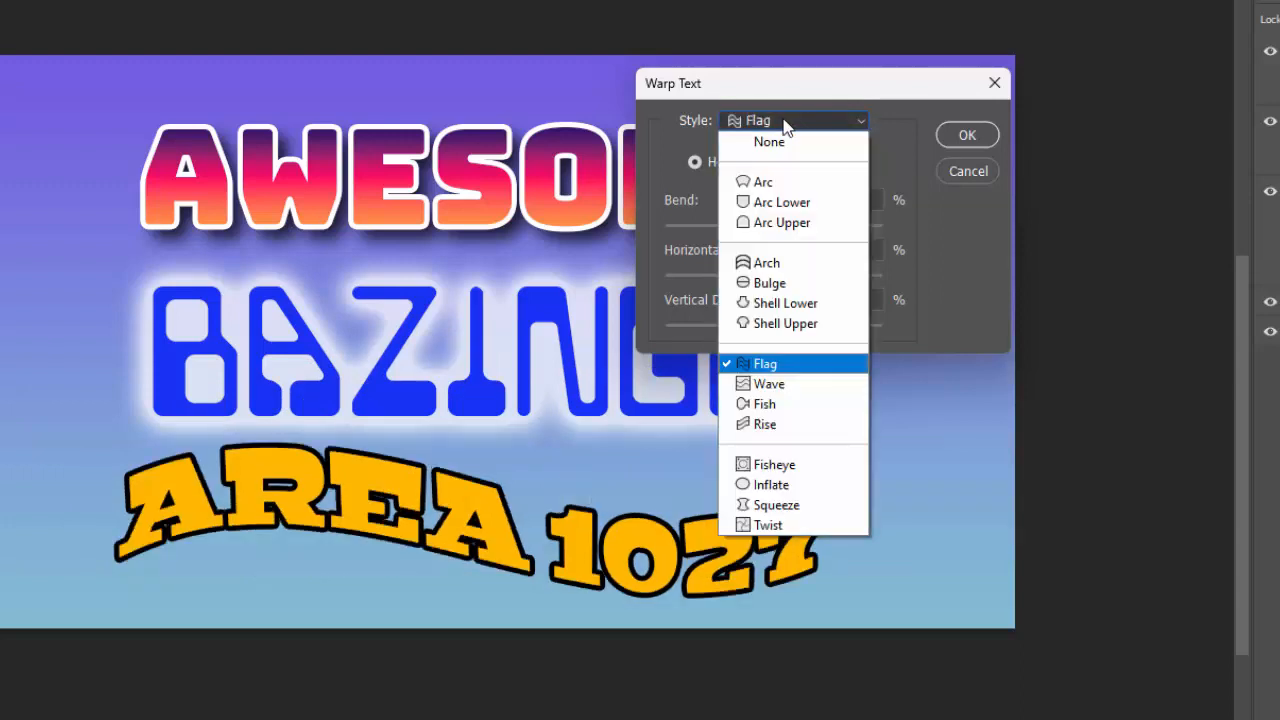
click(779, 410)
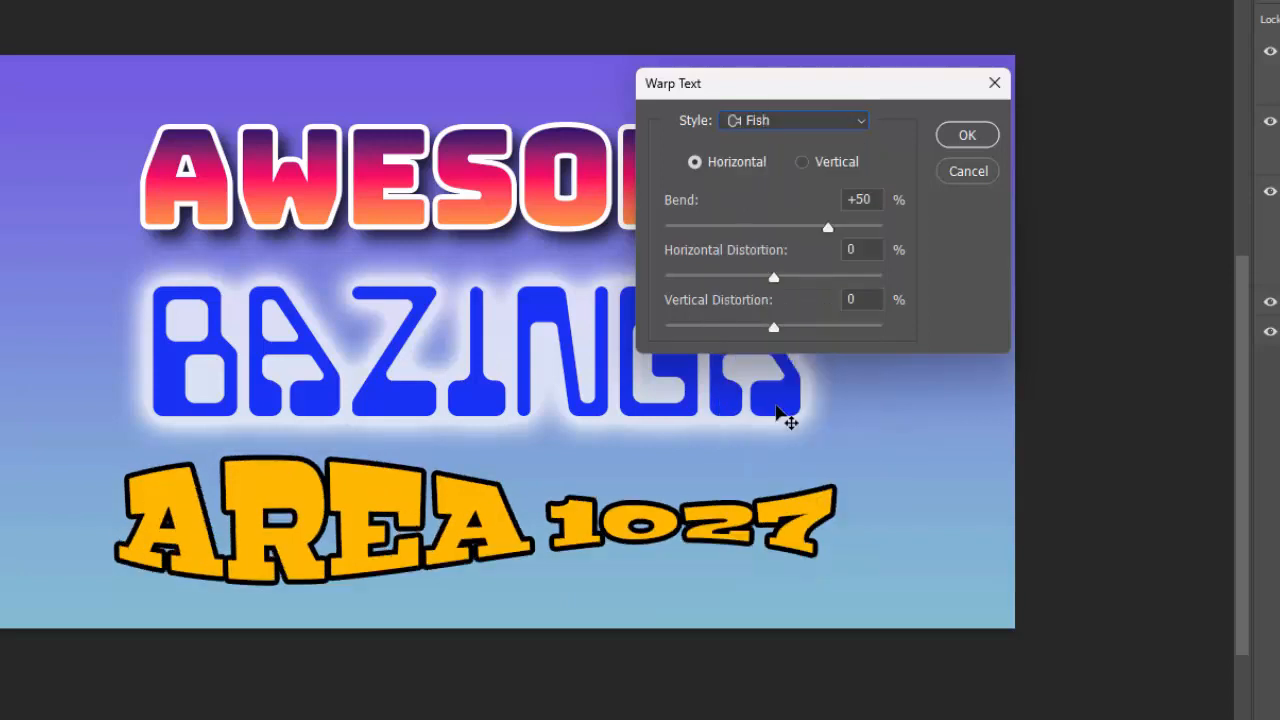
click(786, 126)
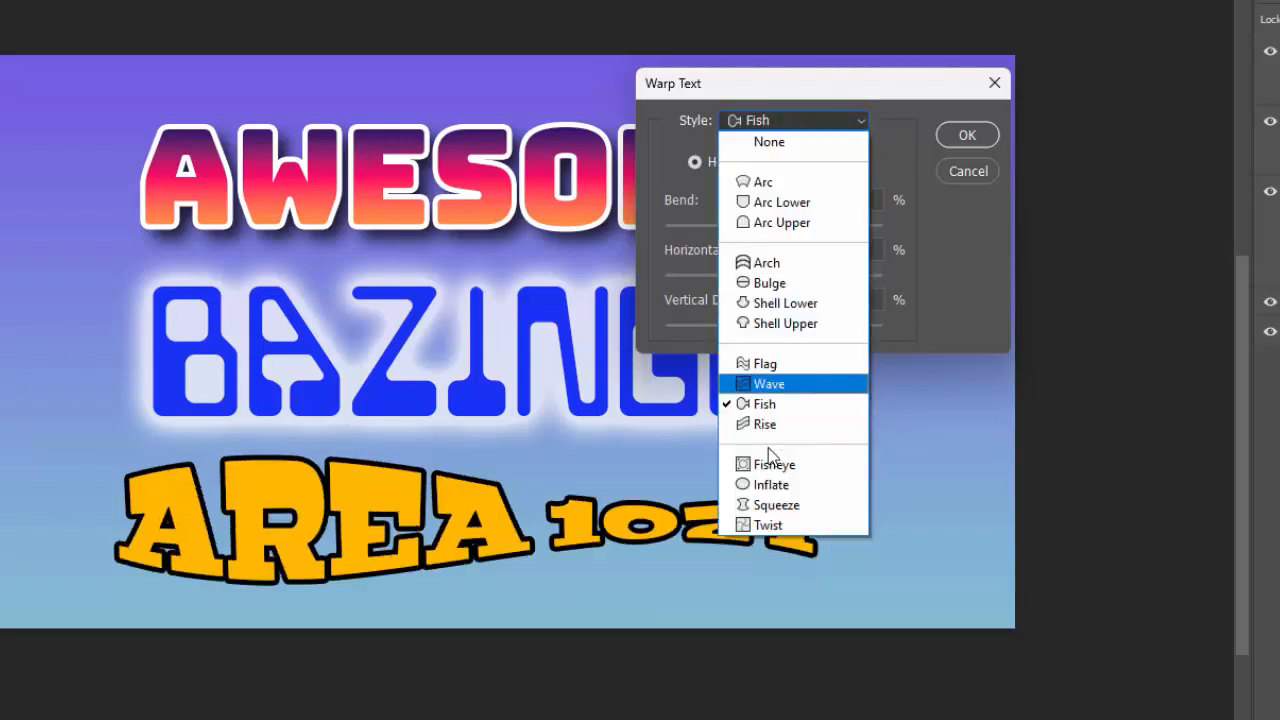
click(778, 527)
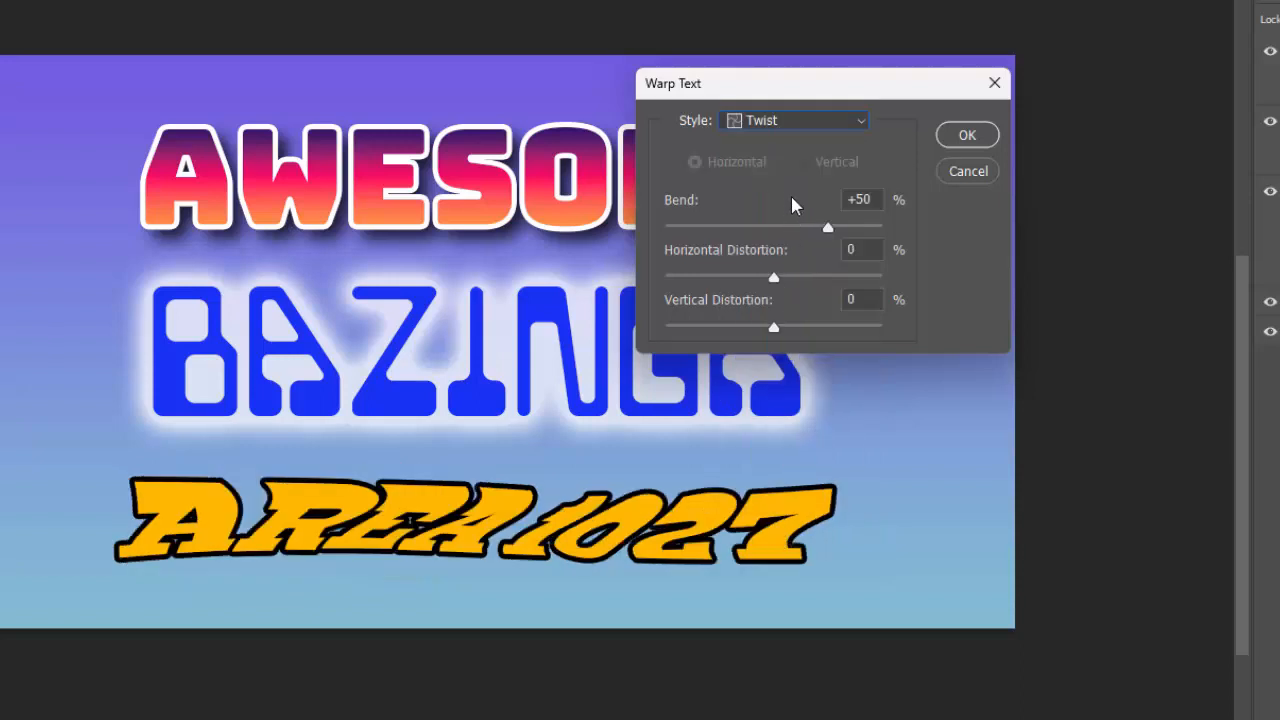
- Warp the AREA 1027 text with the horizontal Arch style at a +21% bend and apply it
click(785, 128)
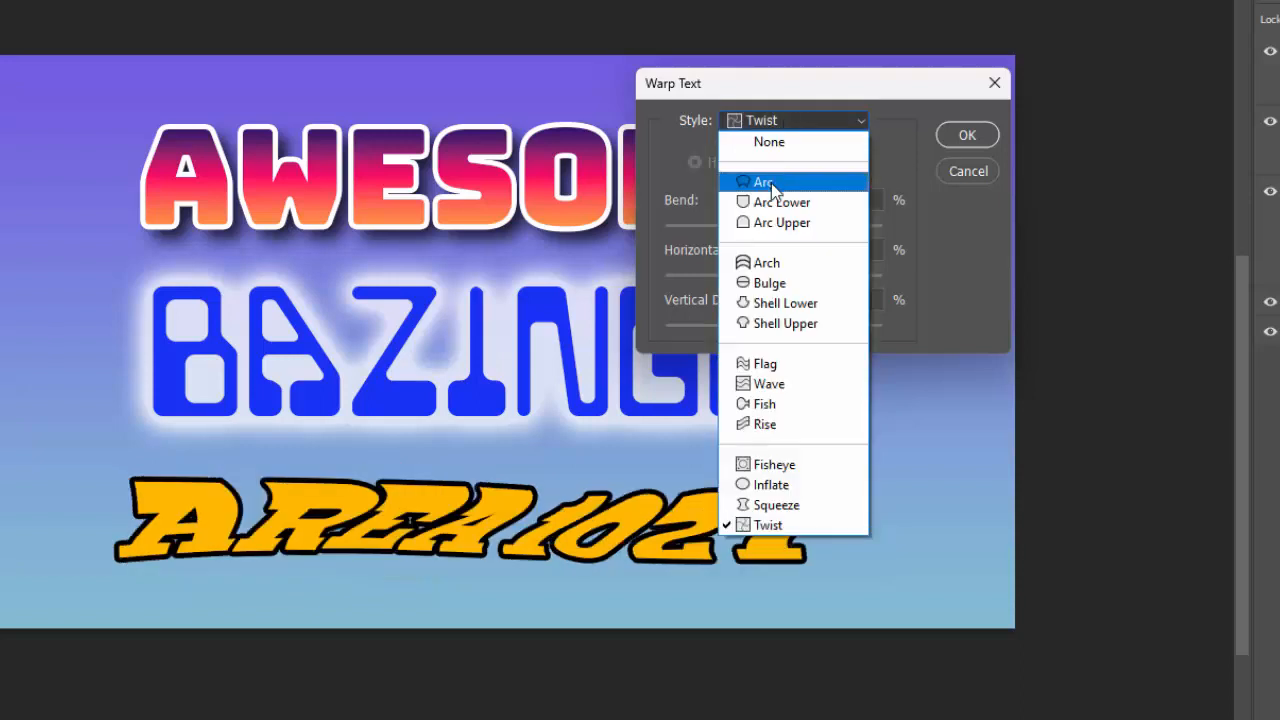
click(773, 261)
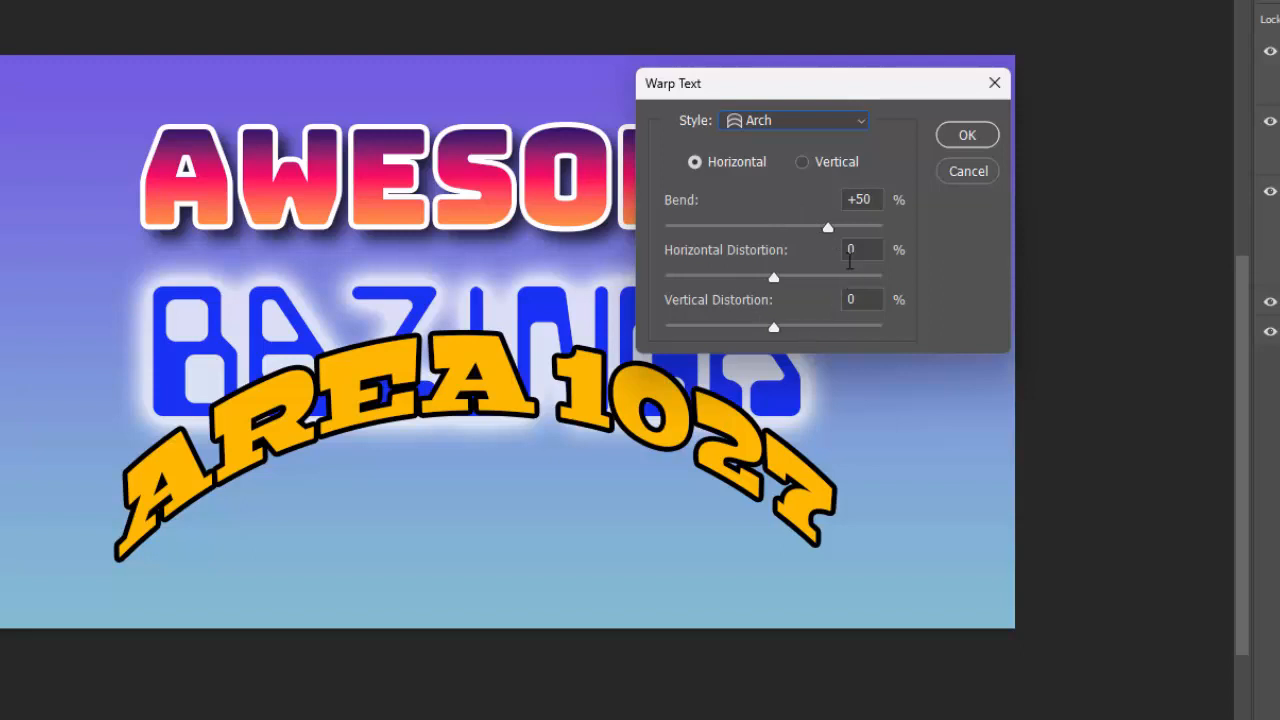
drag(827, 228, 797, 246)
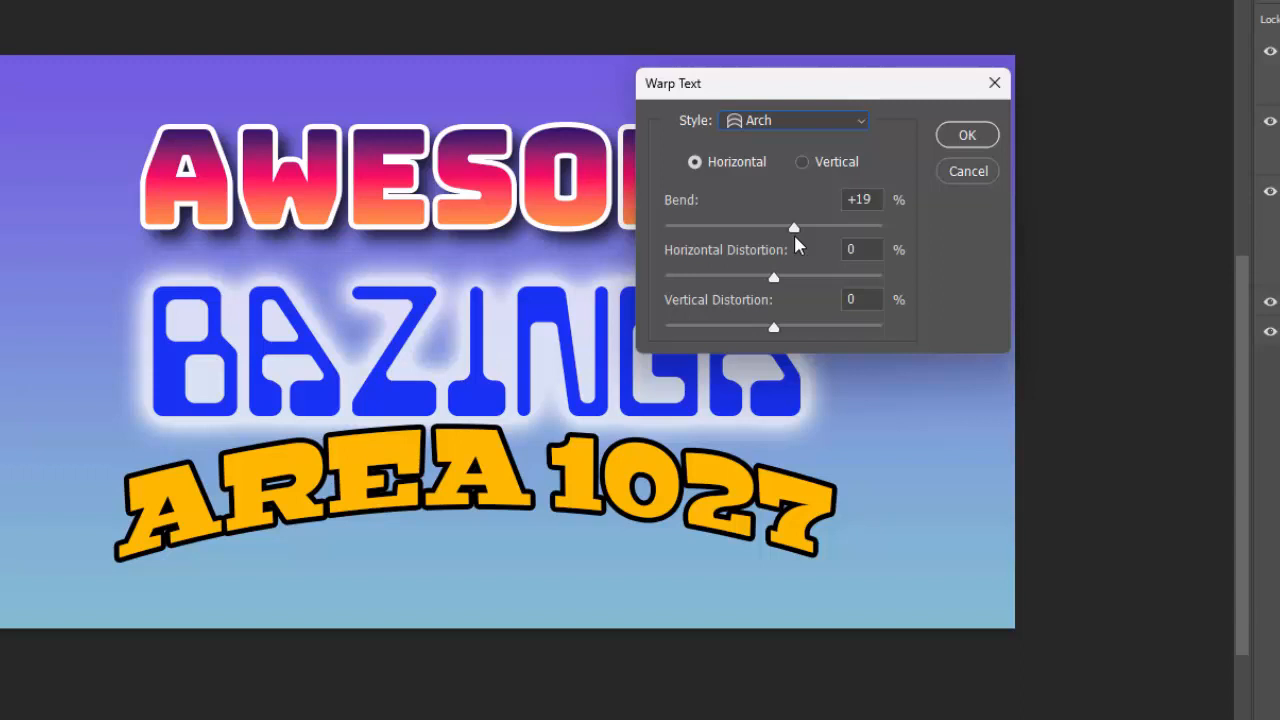
drag(795, 237, 795, 237)
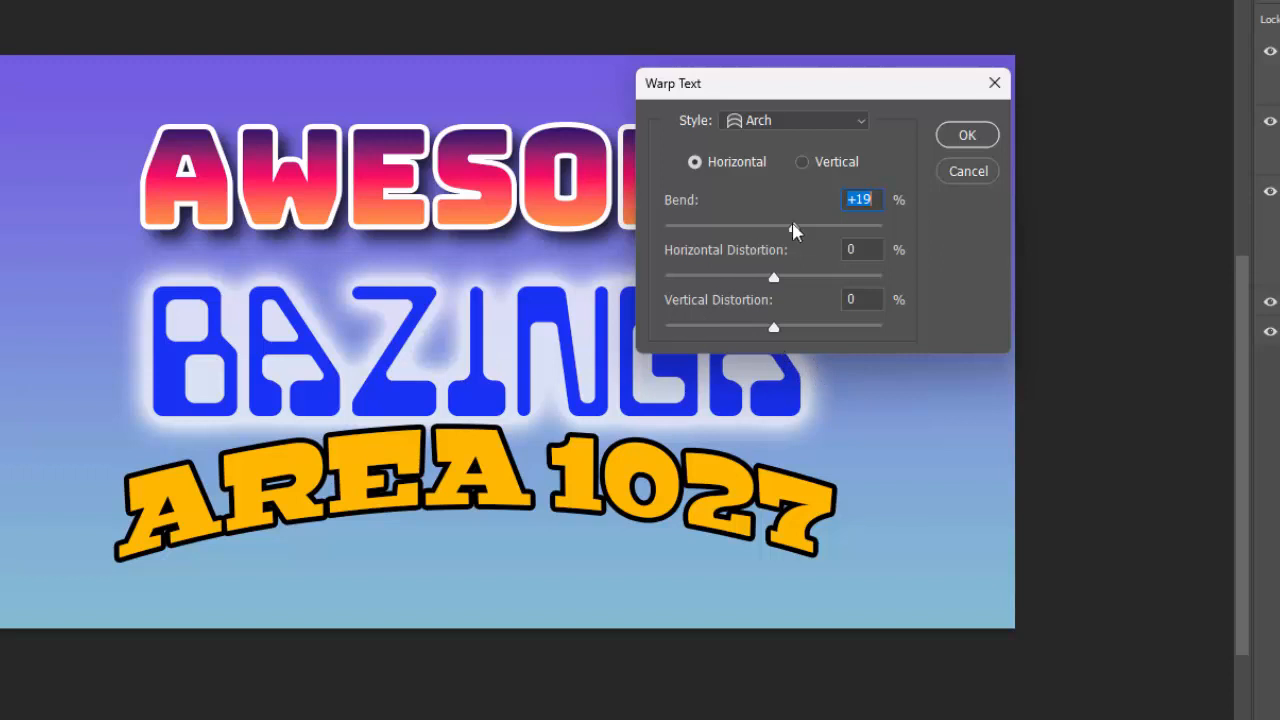
drag(794, 232, 797, 235)
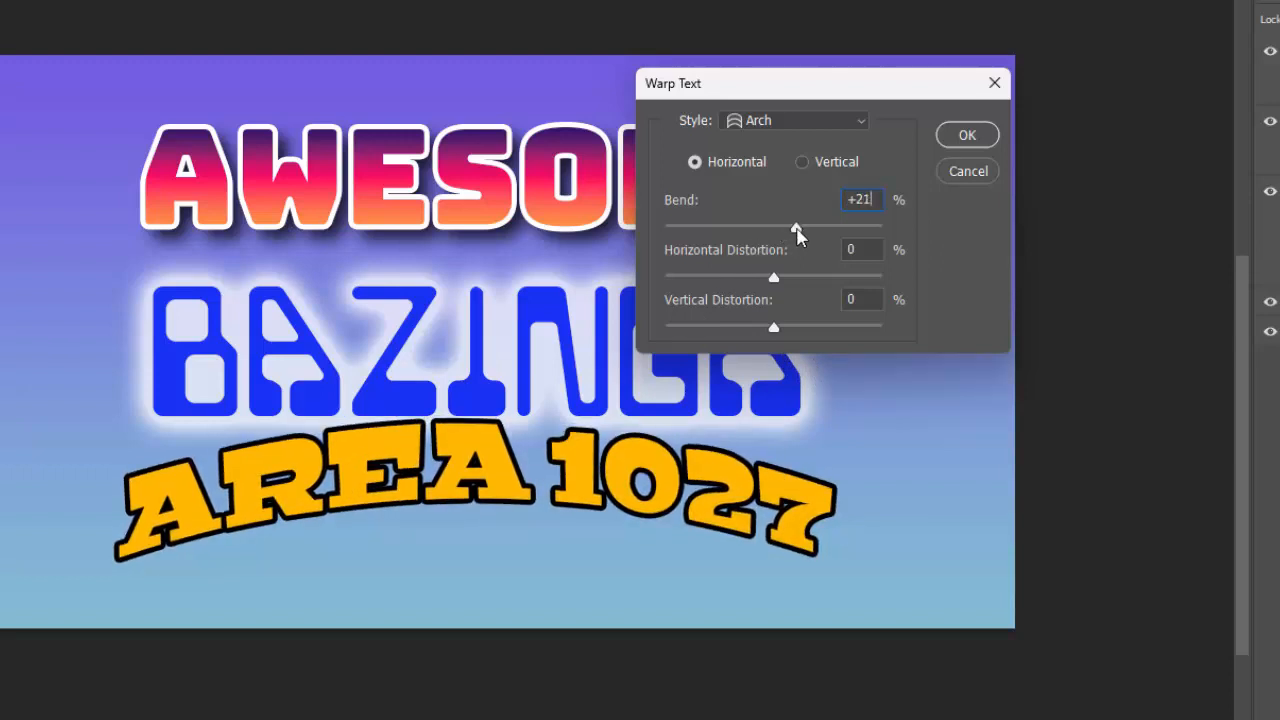
click(962, 137)
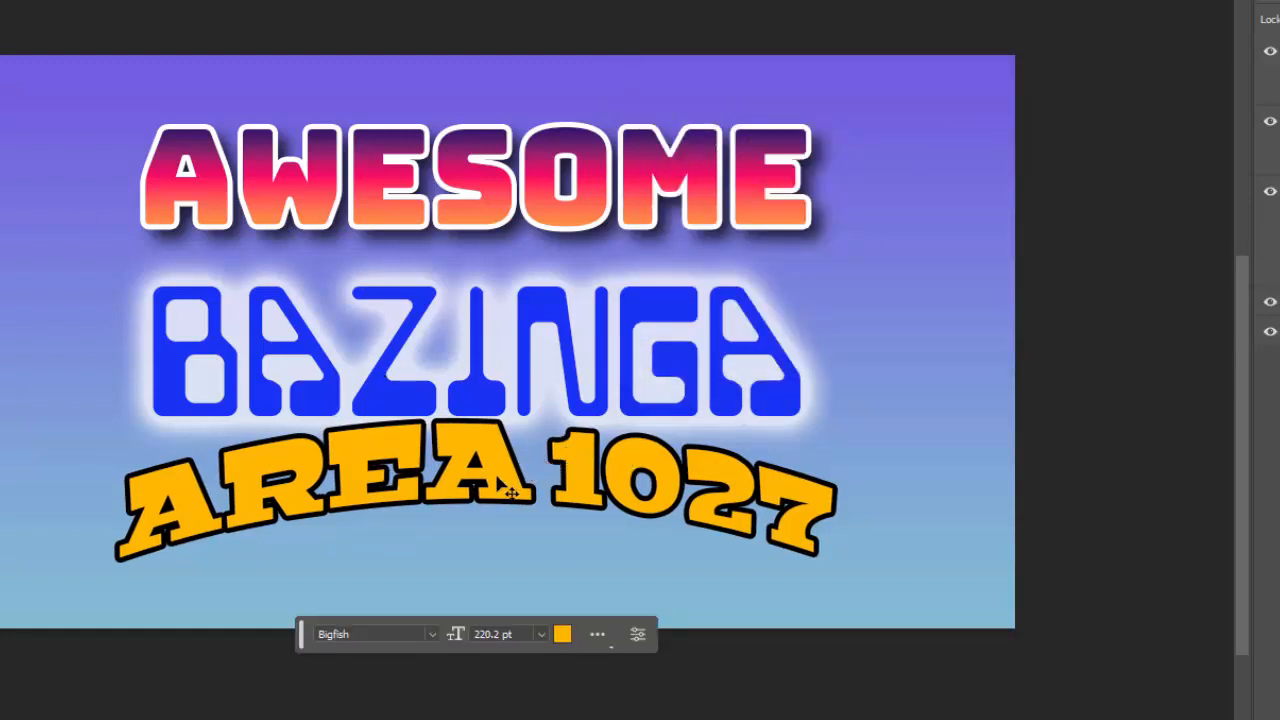
- Reposition AWESOME, BAZINGA and the arched AREA 1027 text so they are evenly stacked without overlapping on the gradient background
drag(498, 477, 548, 506)
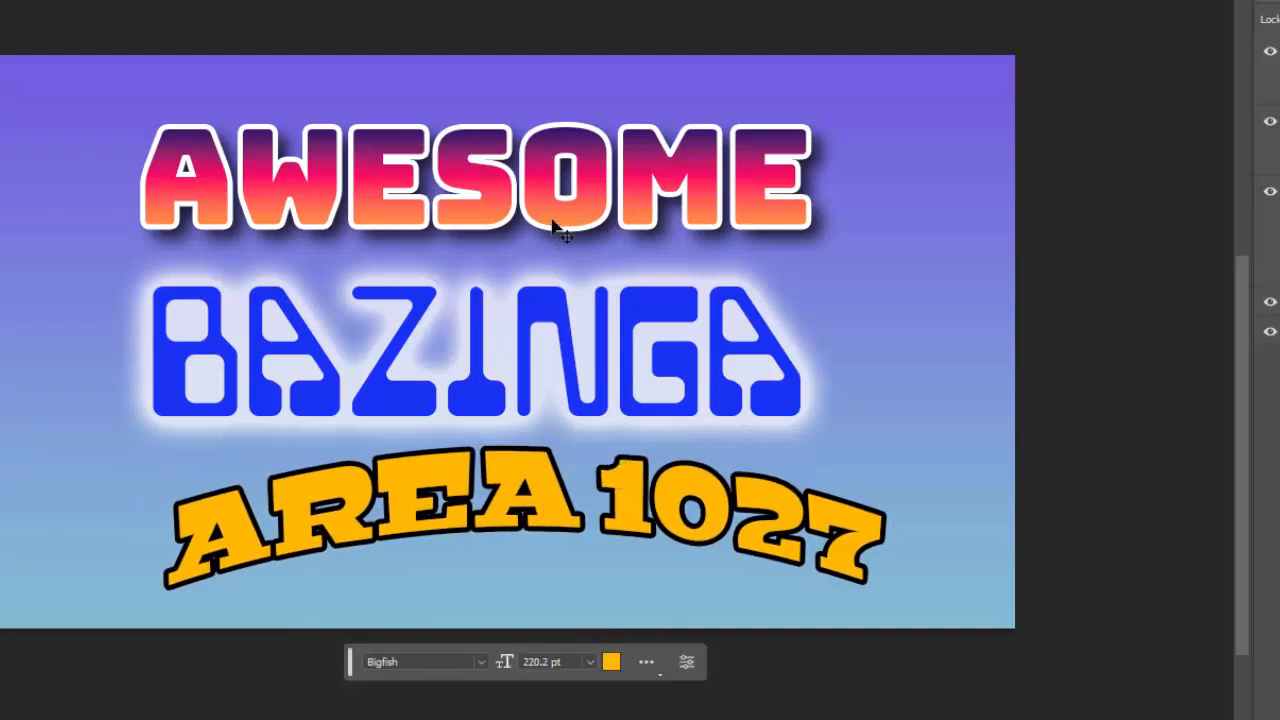
drag(552, 217, 575, 181)
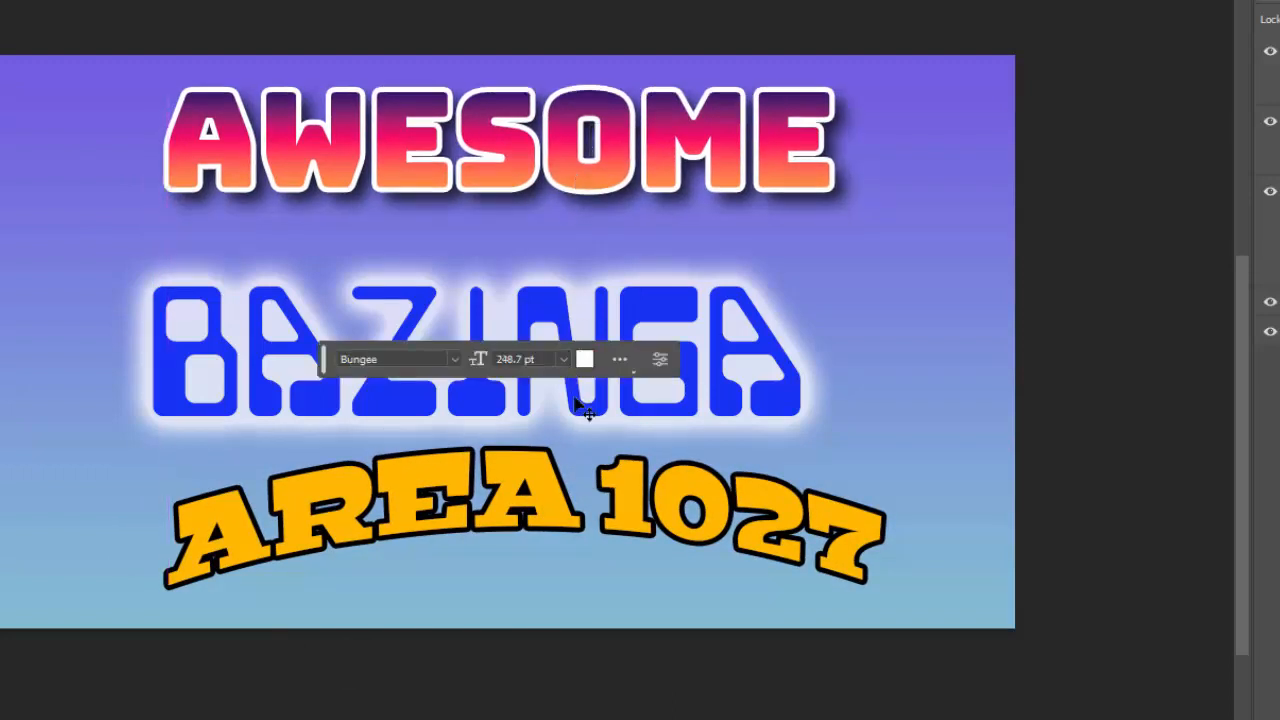
drag(583, 410, 615, 386)
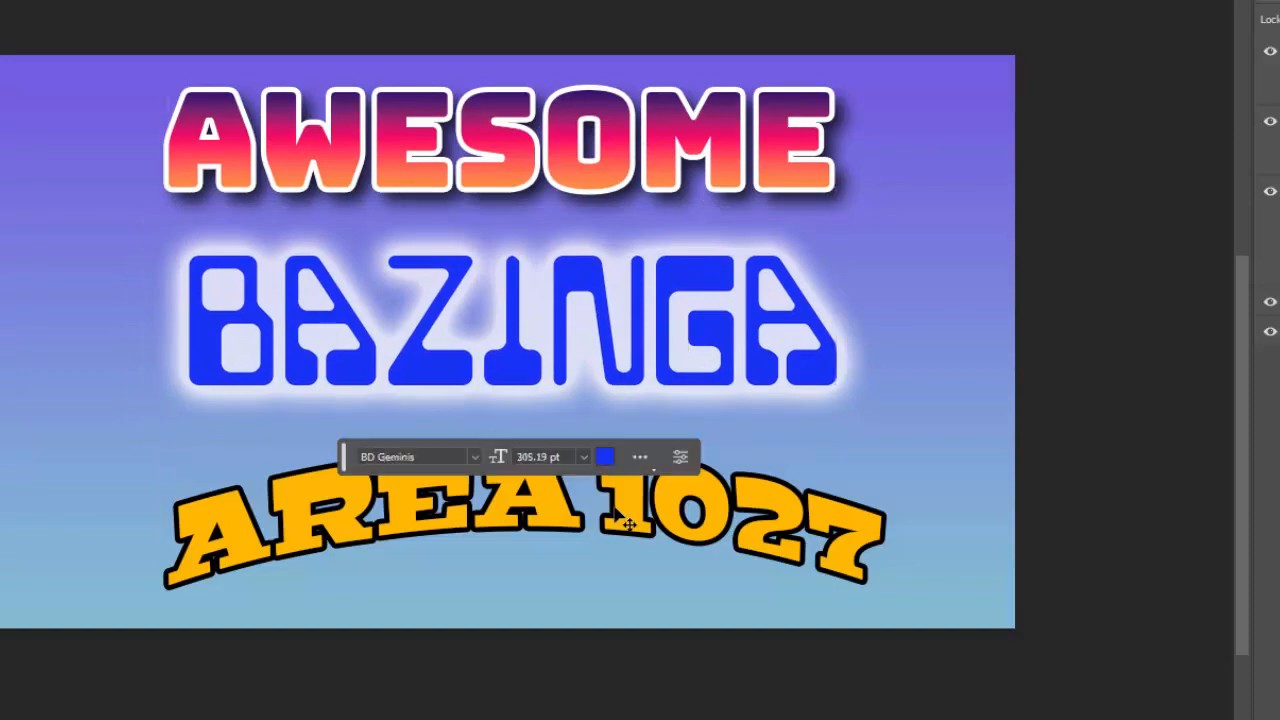
drag(618, 508, 585, 498)
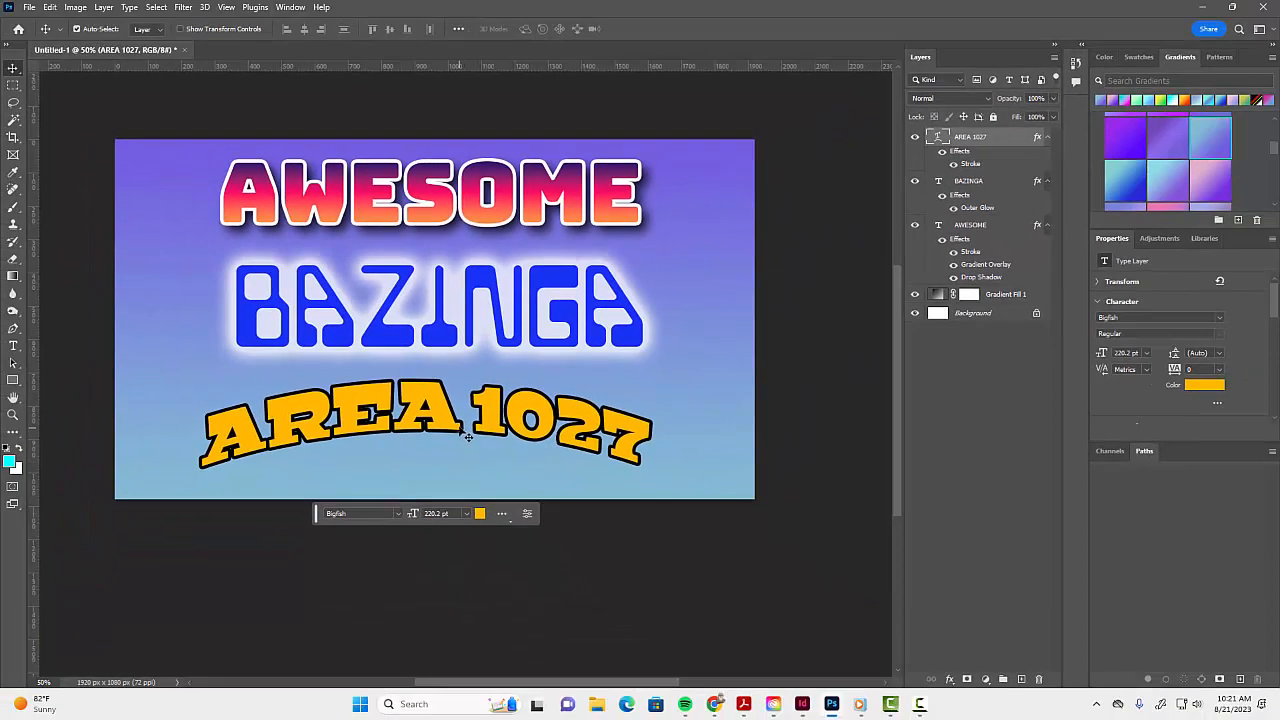
click(503, 514)
click(506, 515)
click(34, 10)
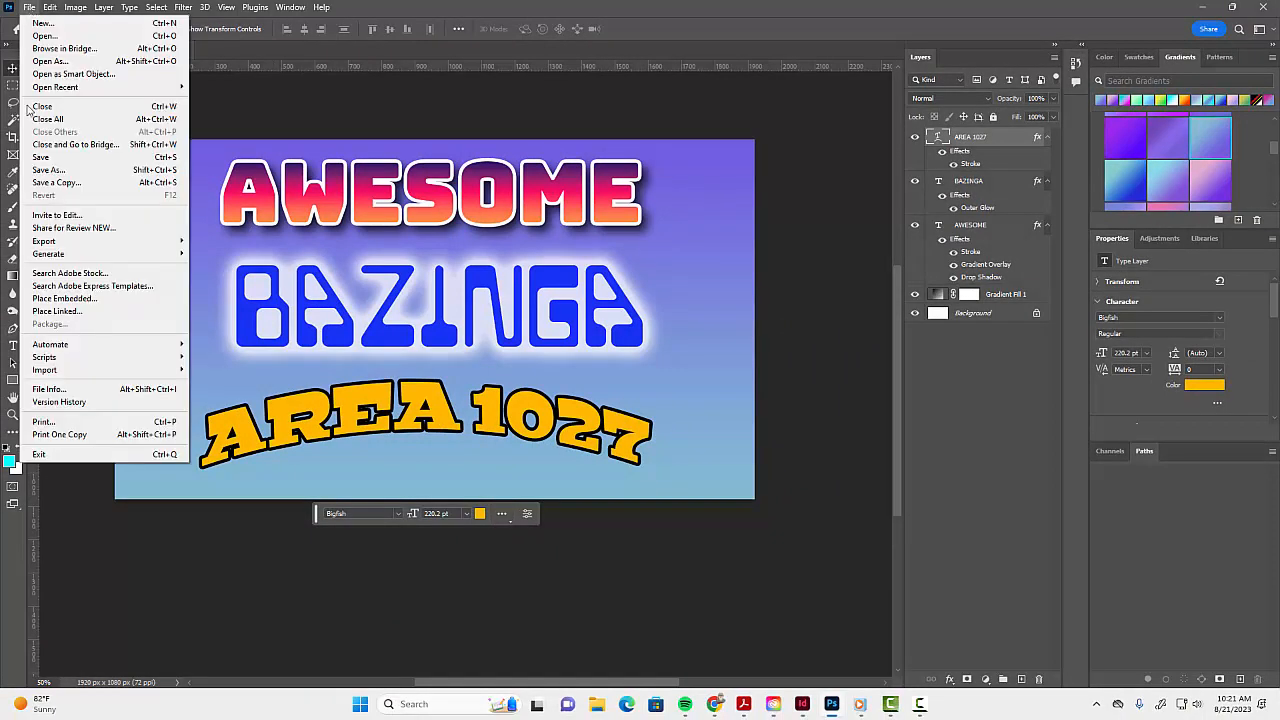
click(45, 173)
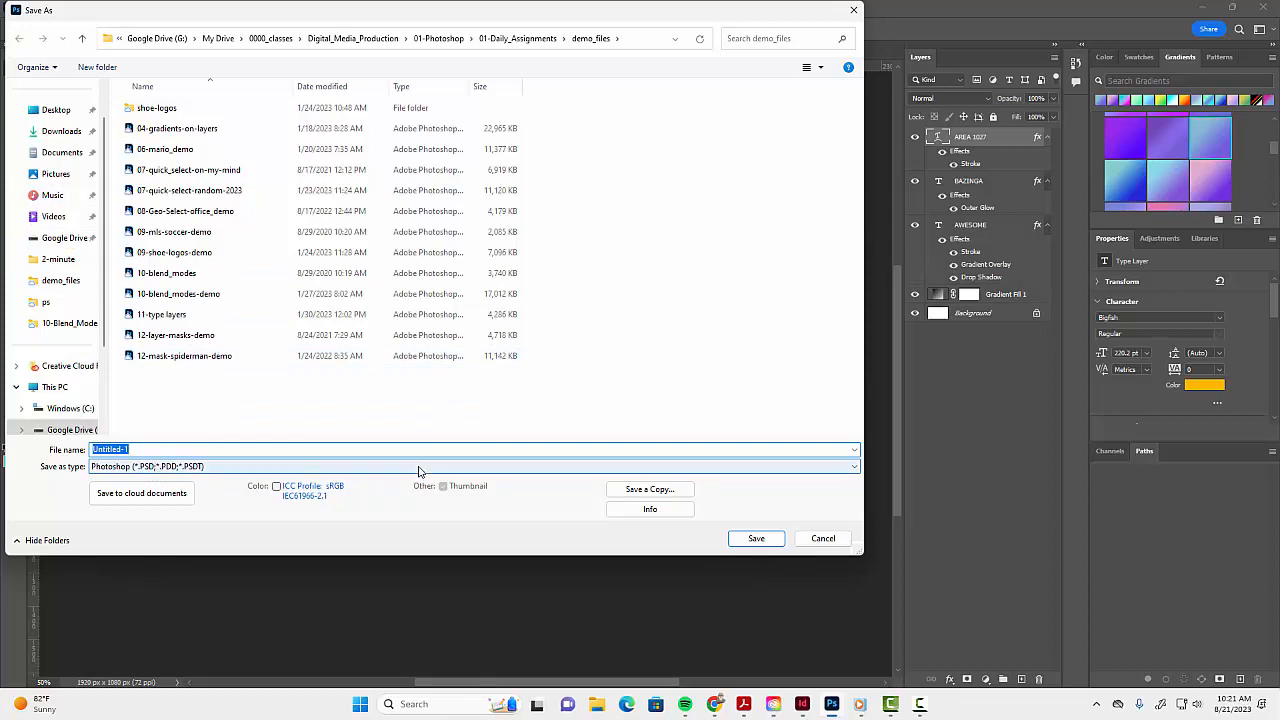
click(823, 538)
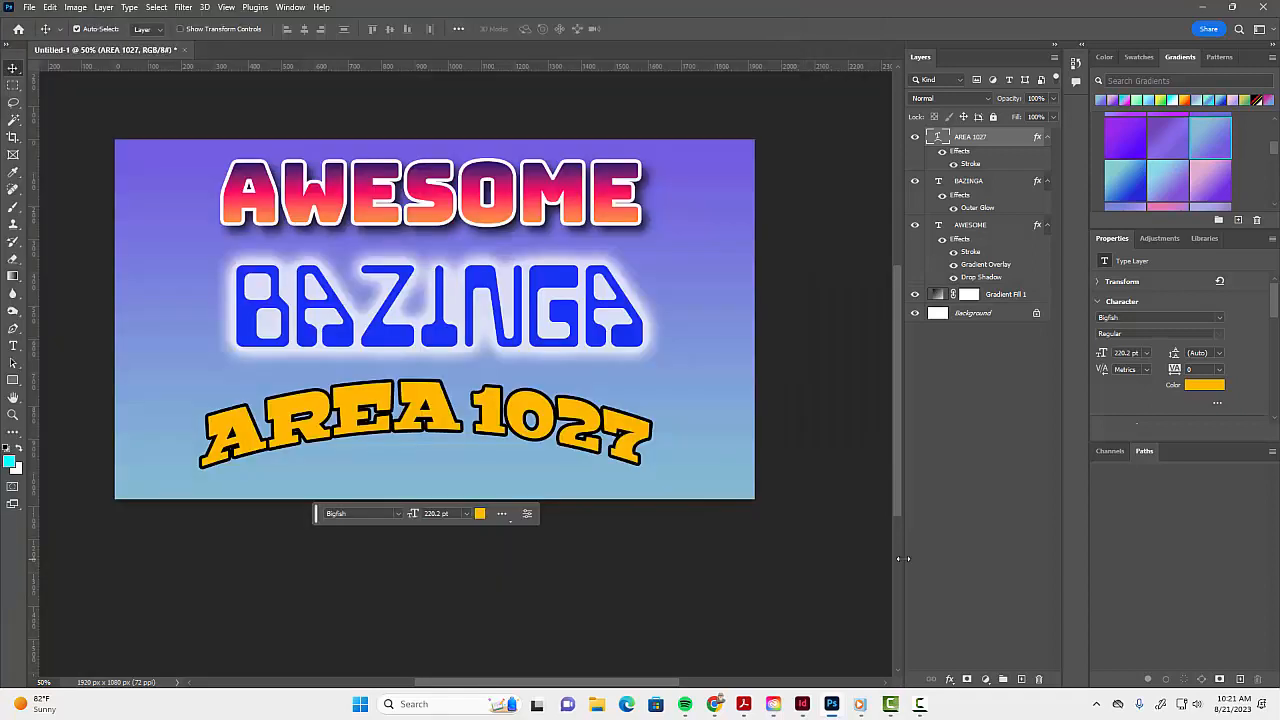